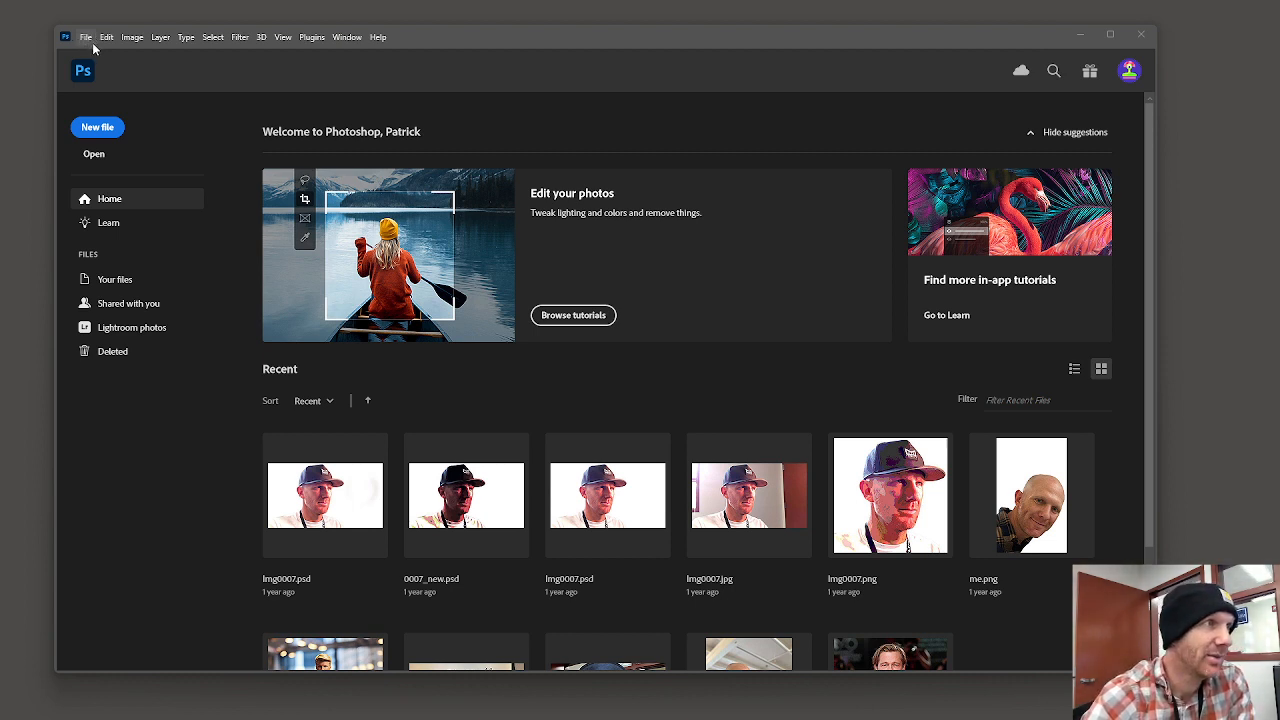
Open the Brad photo from the recent files in the Home location.
{"action": "left_click", "coordinate": [85, 38]}
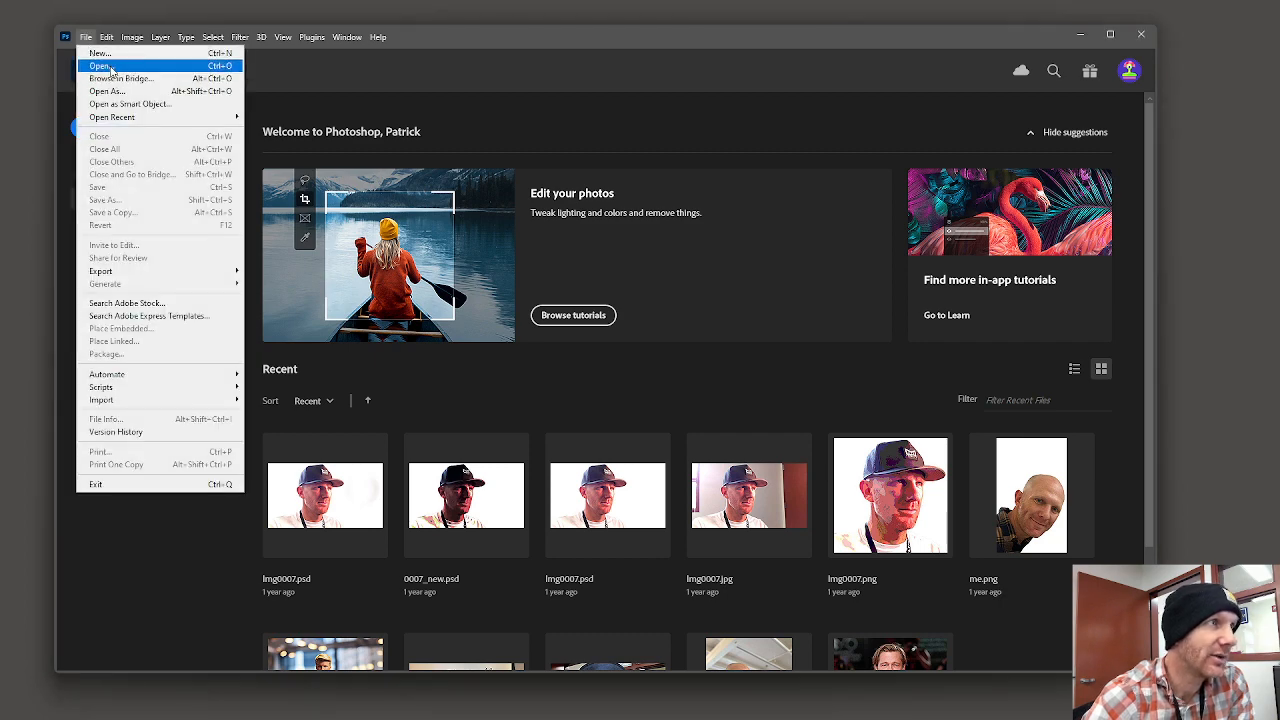
{"action": "left_click", "coordinate": [102, 66]}
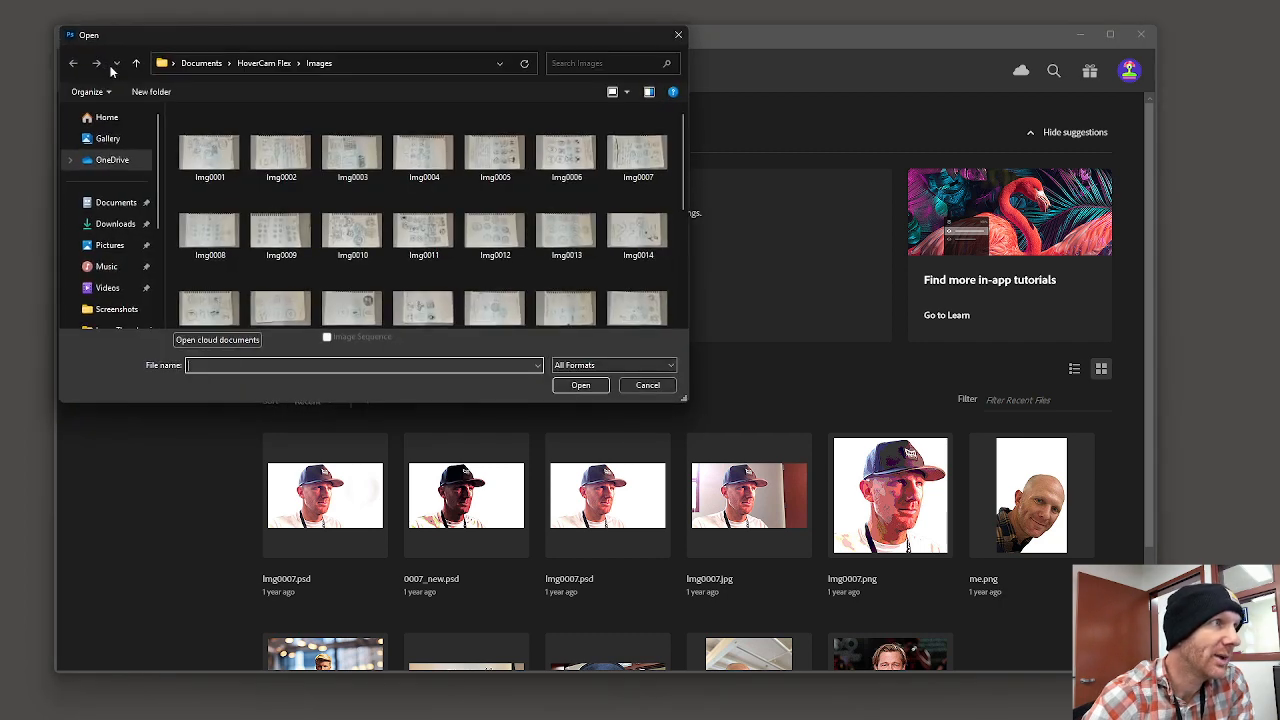
{"action": "left_click", "coordinate": [104, 120]}
{"action": "scroll", "coordinate": [236, 294], "scroll_direction": "down", "scroll_amount": 1}
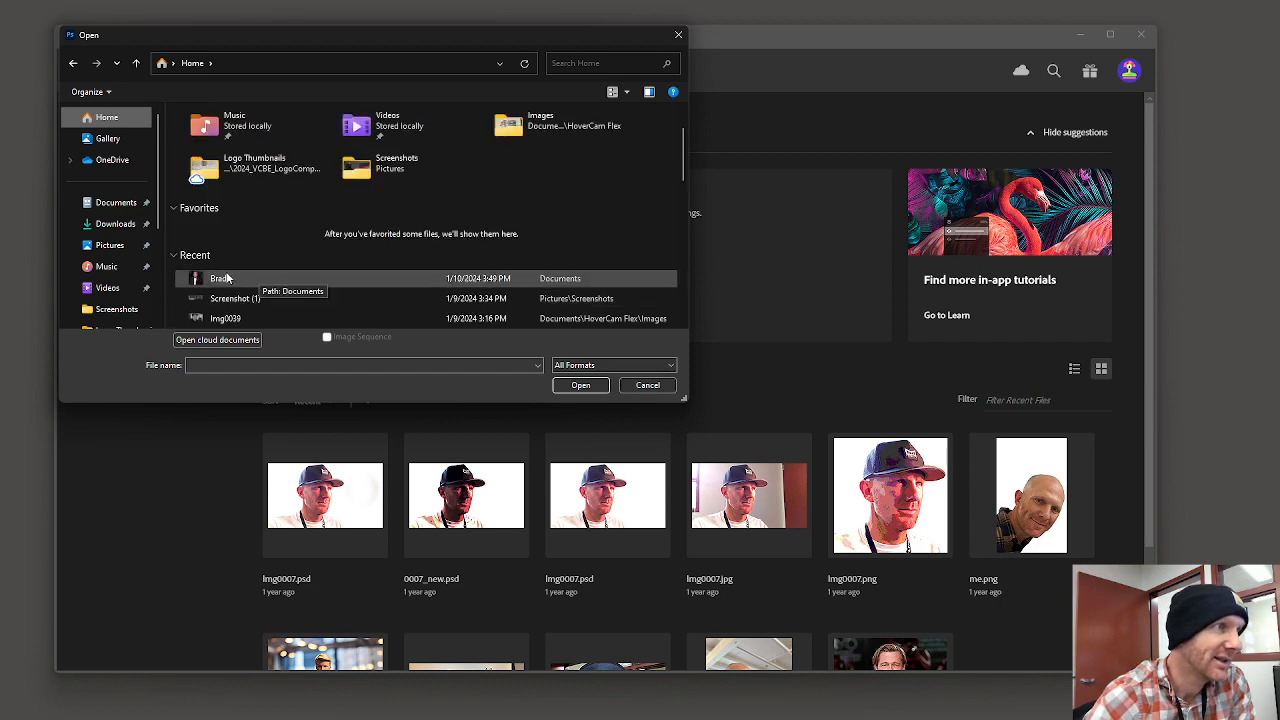
{"action": "left_click", "coordinate": [224, 279]}
{"action": "left_click", "coordinate": [590, 384]}
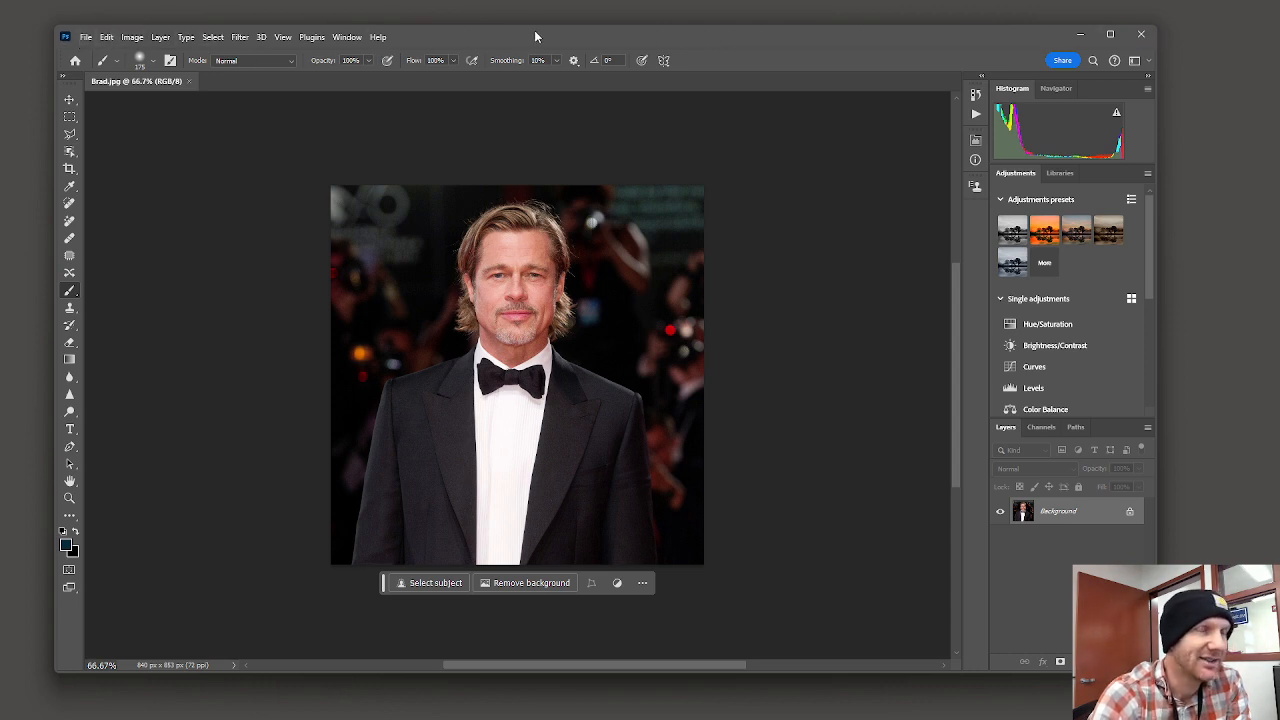
{"action": "left_click", "coordinate": [344, 38]}
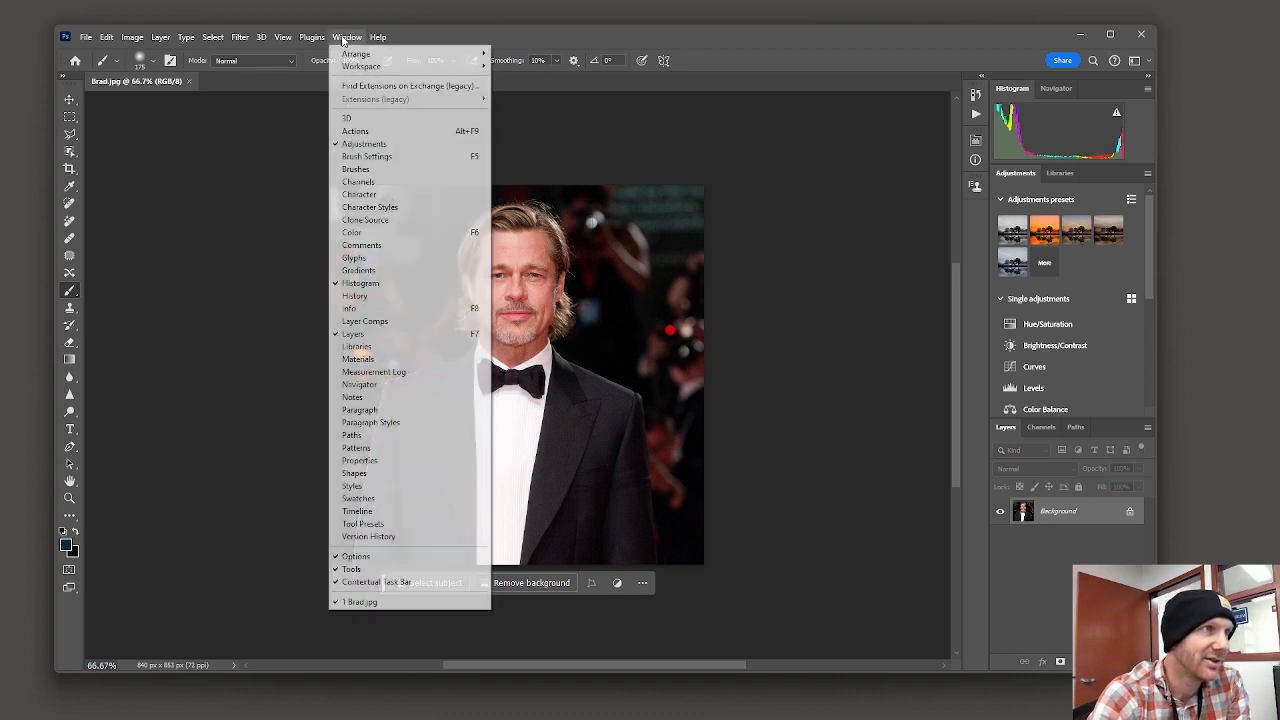
{"action": "mouse_move", "coordinate": [375, 66]}
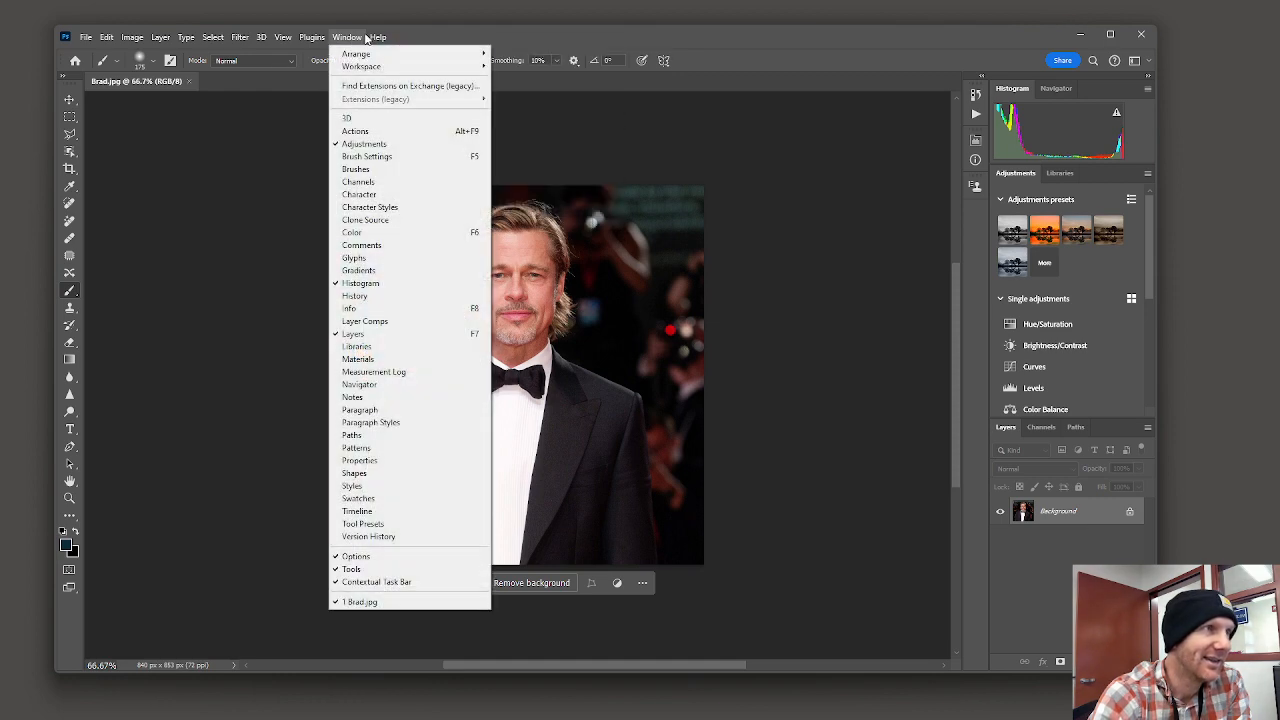
{"action": "left_click", "coordinate": [457, 37]}
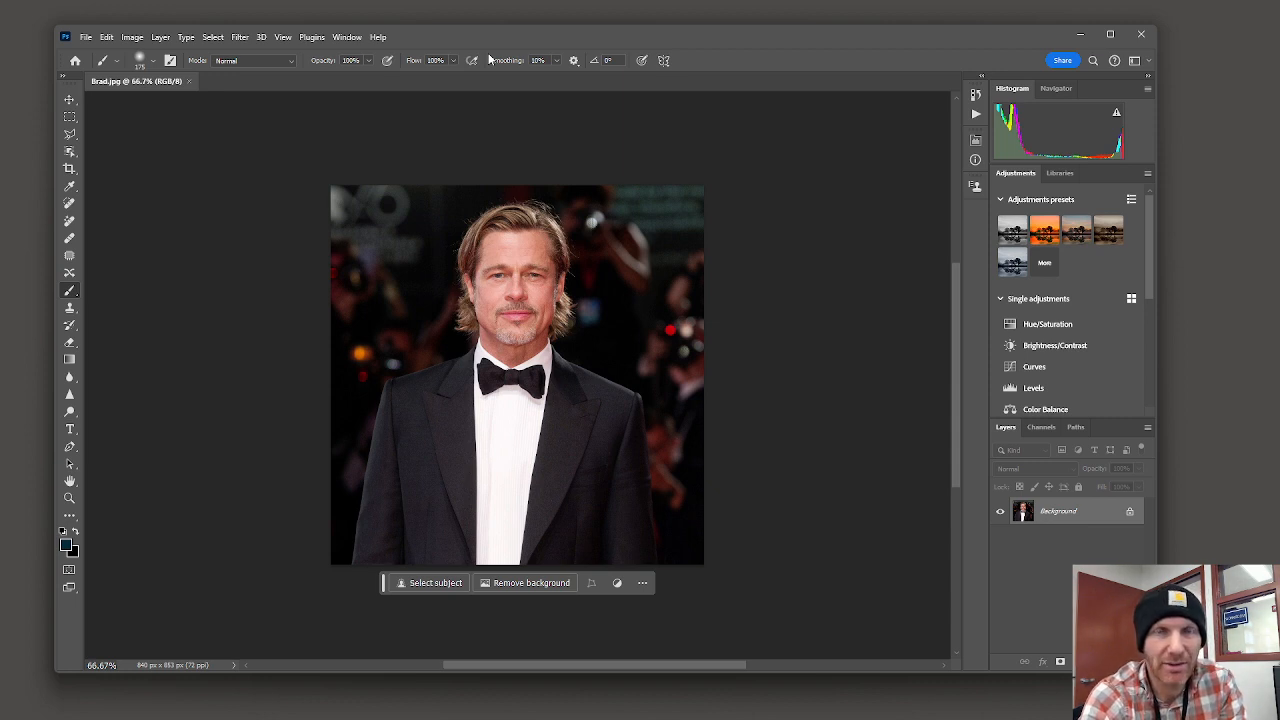
{"action": "left_click", "coordinate": [69, 135]}
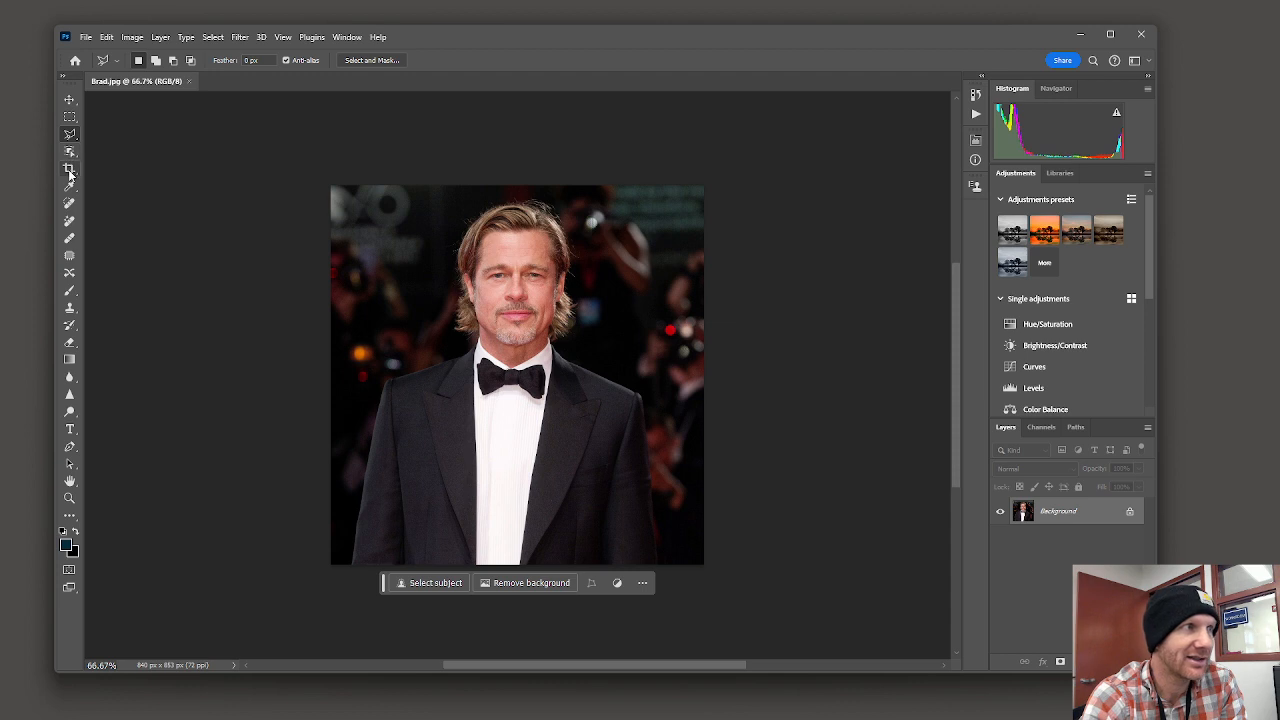
{"action": "left_click", "coordinate": [69, 170]}
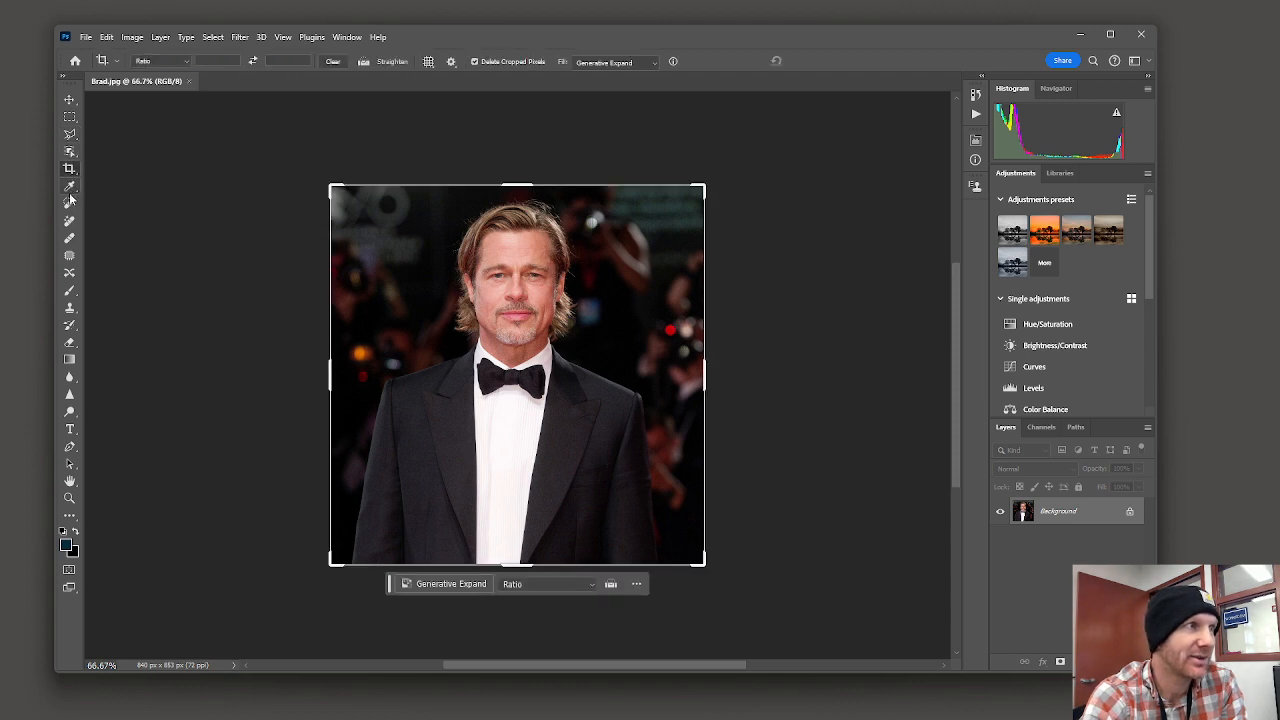
{"action": "left_click", "coordinate": [70, 188]}
{"action": "left_click", "coordinate": [70, 203]}
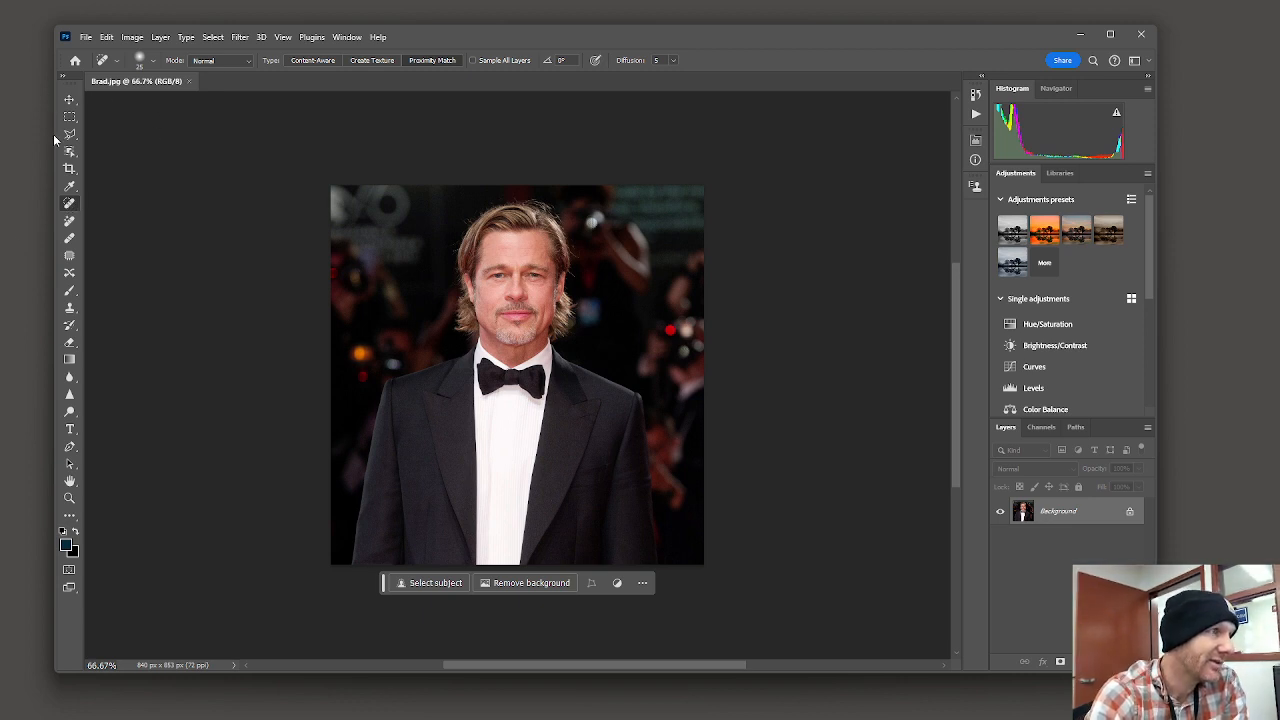
Switch the tool strip to two columns and back to one, then select the Rectangular Marquee tool.
{"action": "left_click", "coordinate": [62, 79]}
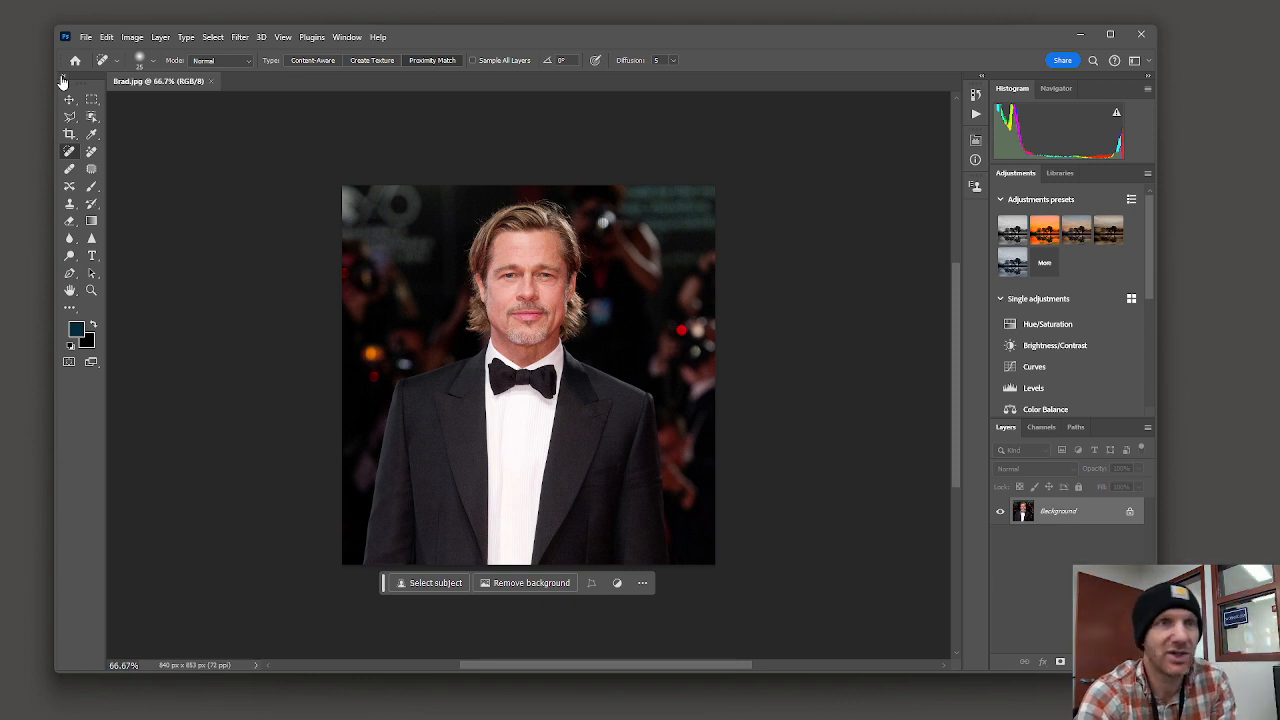
{"action": "left_click", "coordinate": [62, 79]}
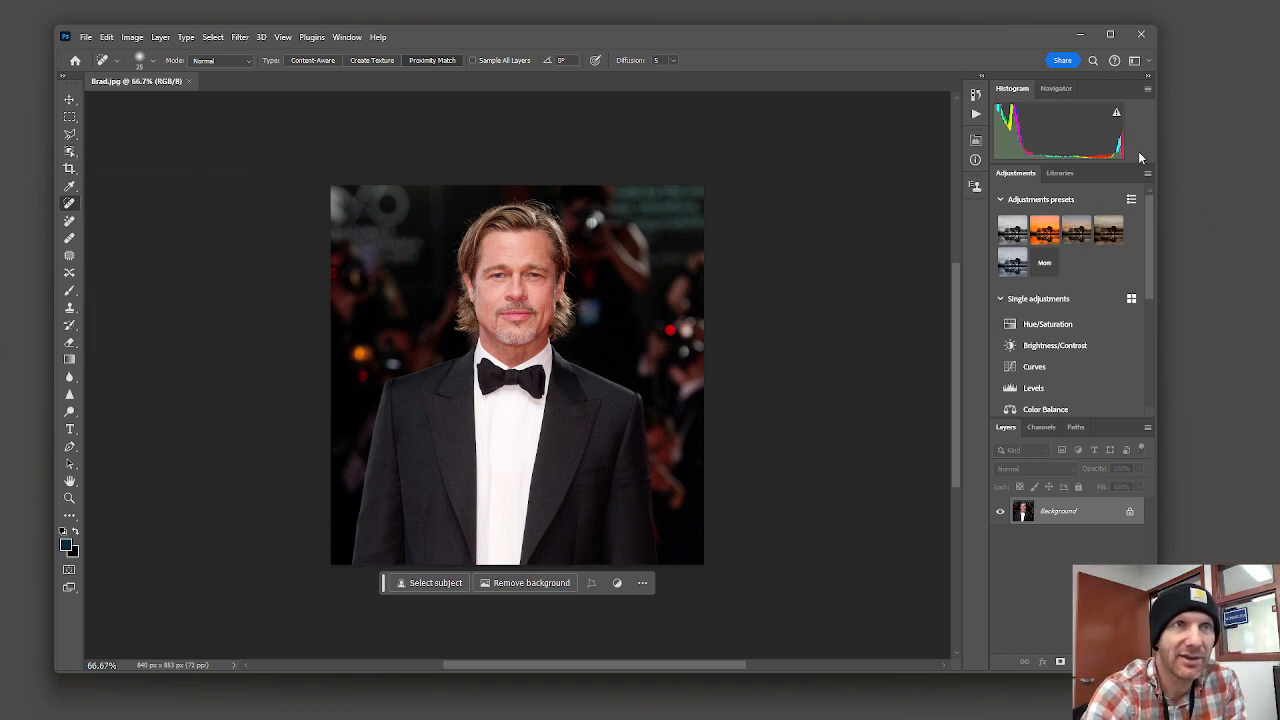
{"action": "left_click", "coordinate": [69, 100]}
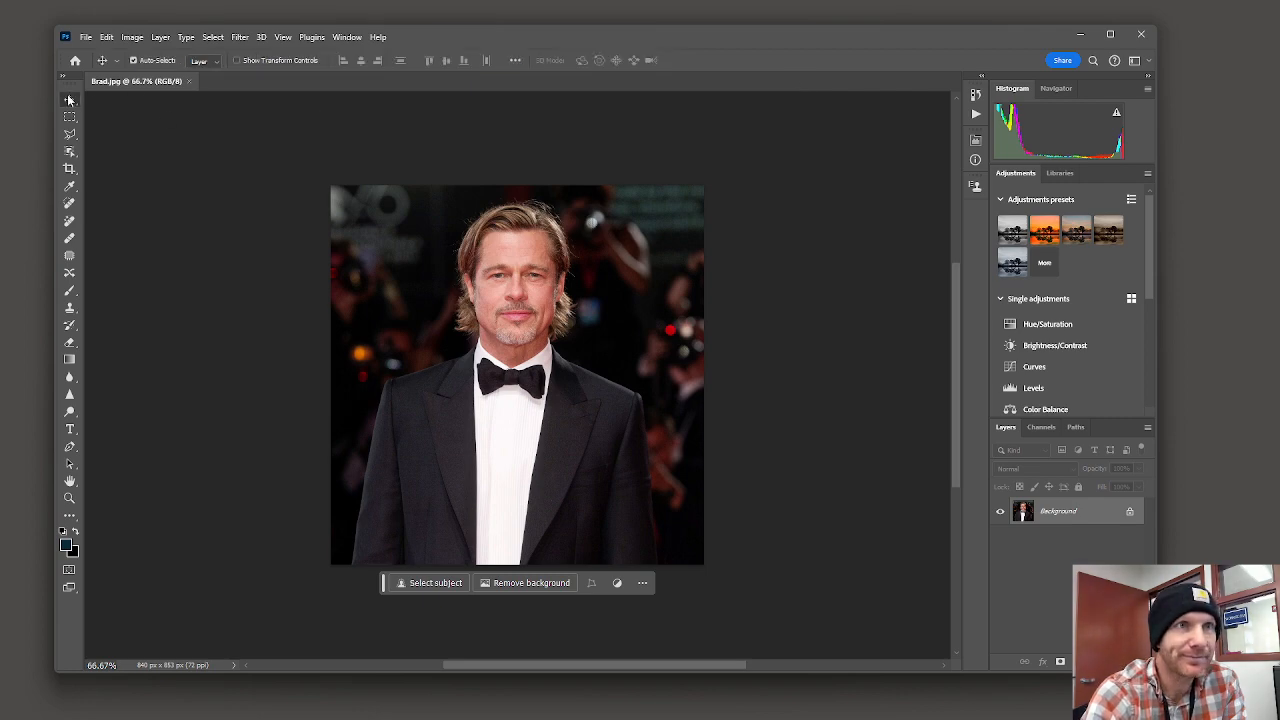
{"action": "key", "text": "m"}
Switch to the Painting workspace.
{"action": "left_click", "coordinate": [346, 37]}
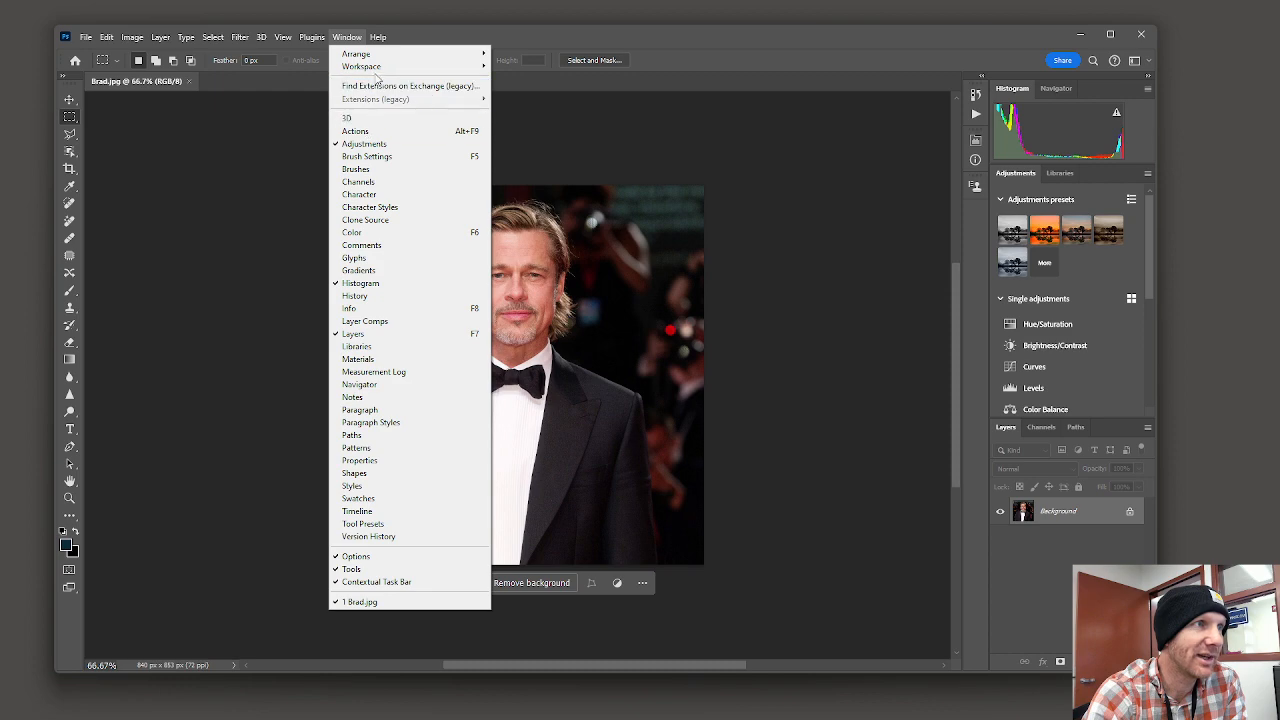
{"action": "mouse_move", "coordinate": [378, 68]}
{"action": "left_click", "coordinate": [545, 117]}
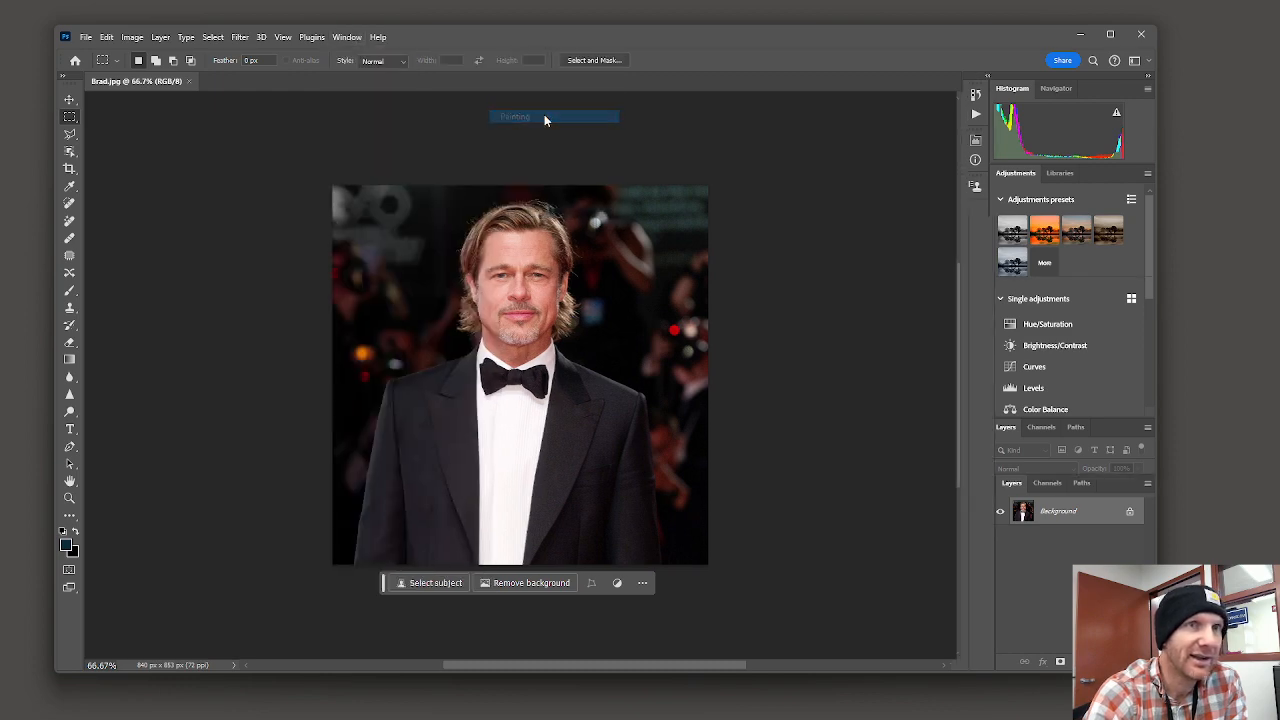
Switch to the Essentials (Default) workspace.
{"action": "left_click", "coordinate": [347, 37]}
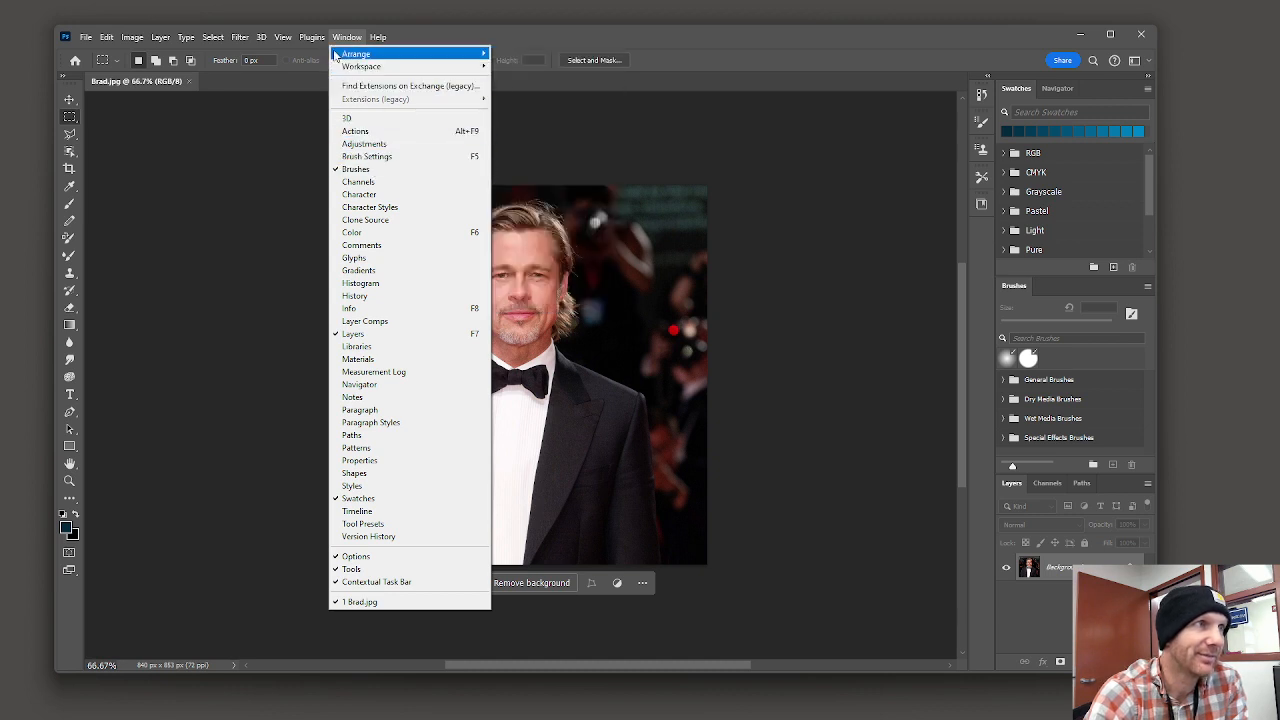
{"action": "mouse_move", "coordinate": [368, 68]}
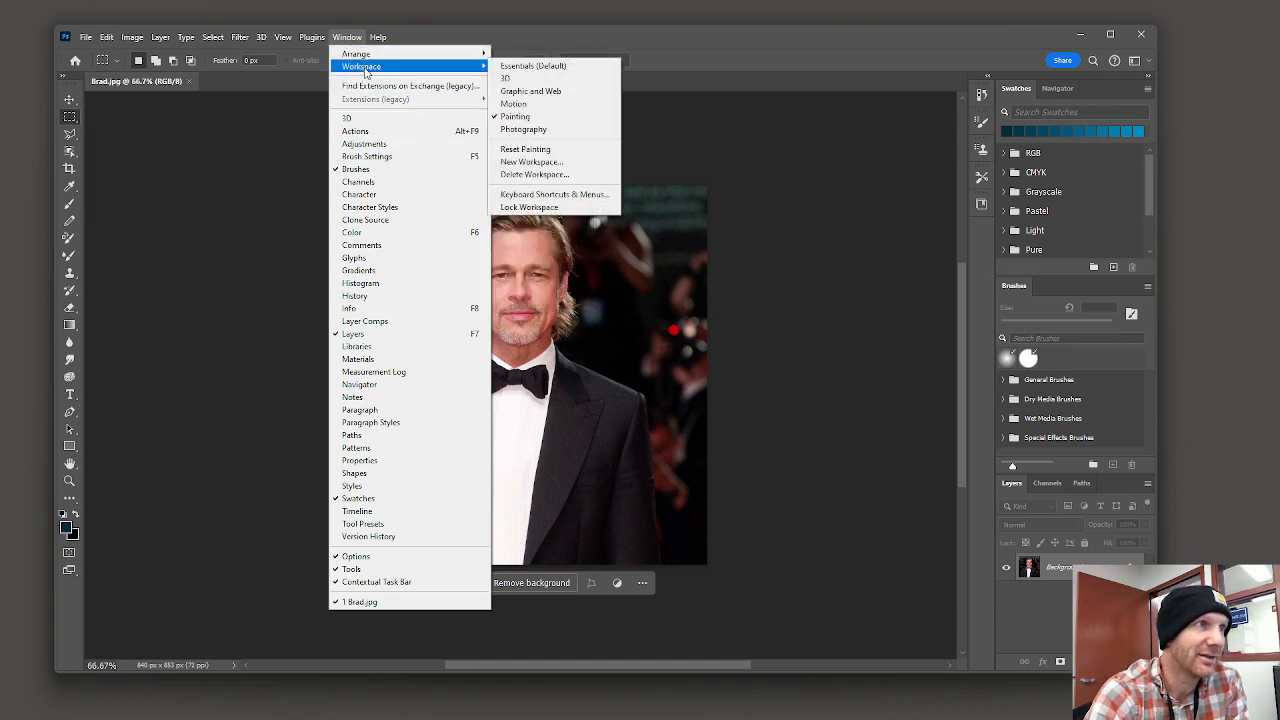
{"action": "left_click", "coordinate": [522, 67]}
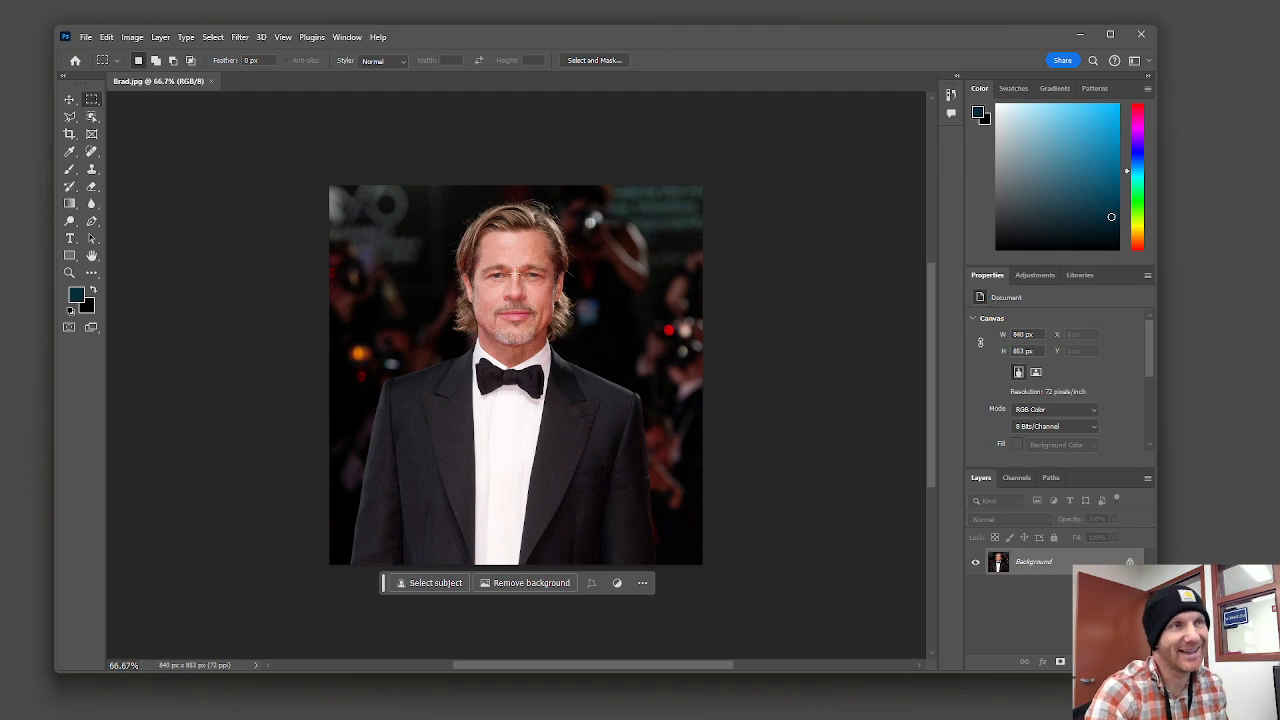
Open the portrait in the Liquify filter and shrink its window until the OK and Cancel controls are reachable.
{"action": "scroll", "coordinate": [515, 275], "scroll_direction": "up", "scroll_amount": 10}
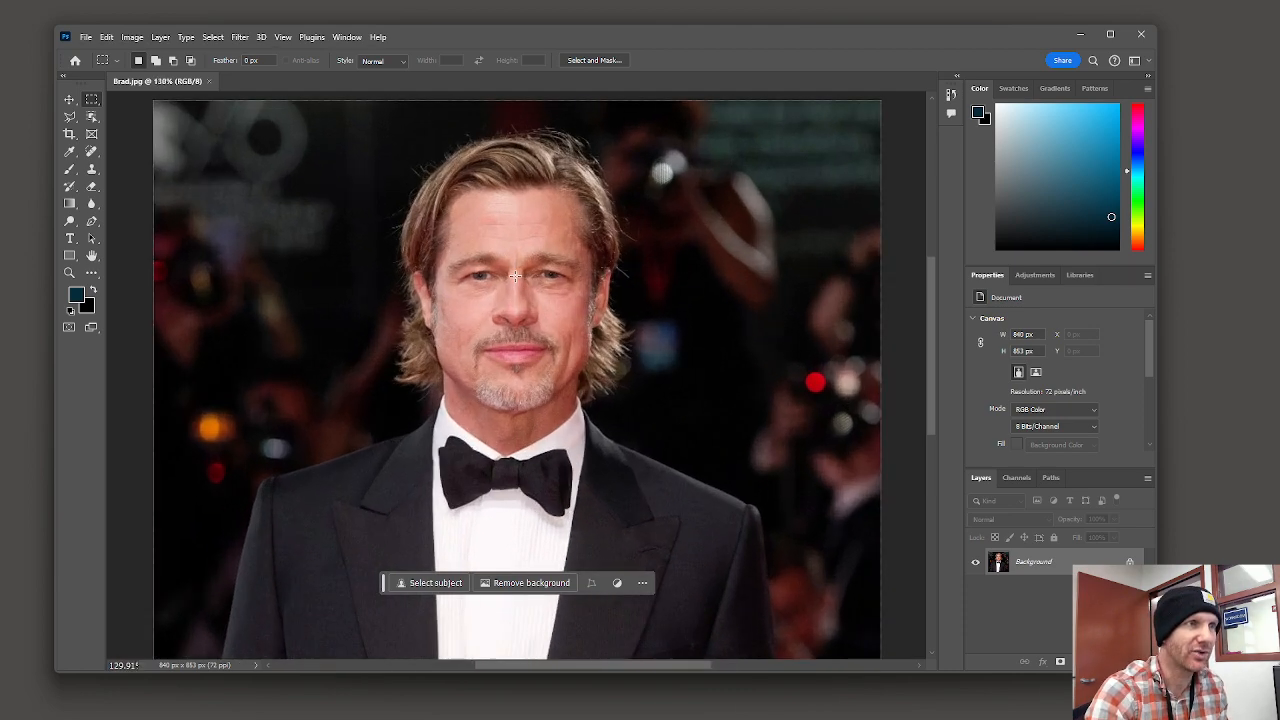
{"action": "scroll", "coordinate": [515, 275], "scroll_direction": "down", "scroll_amount": 2}
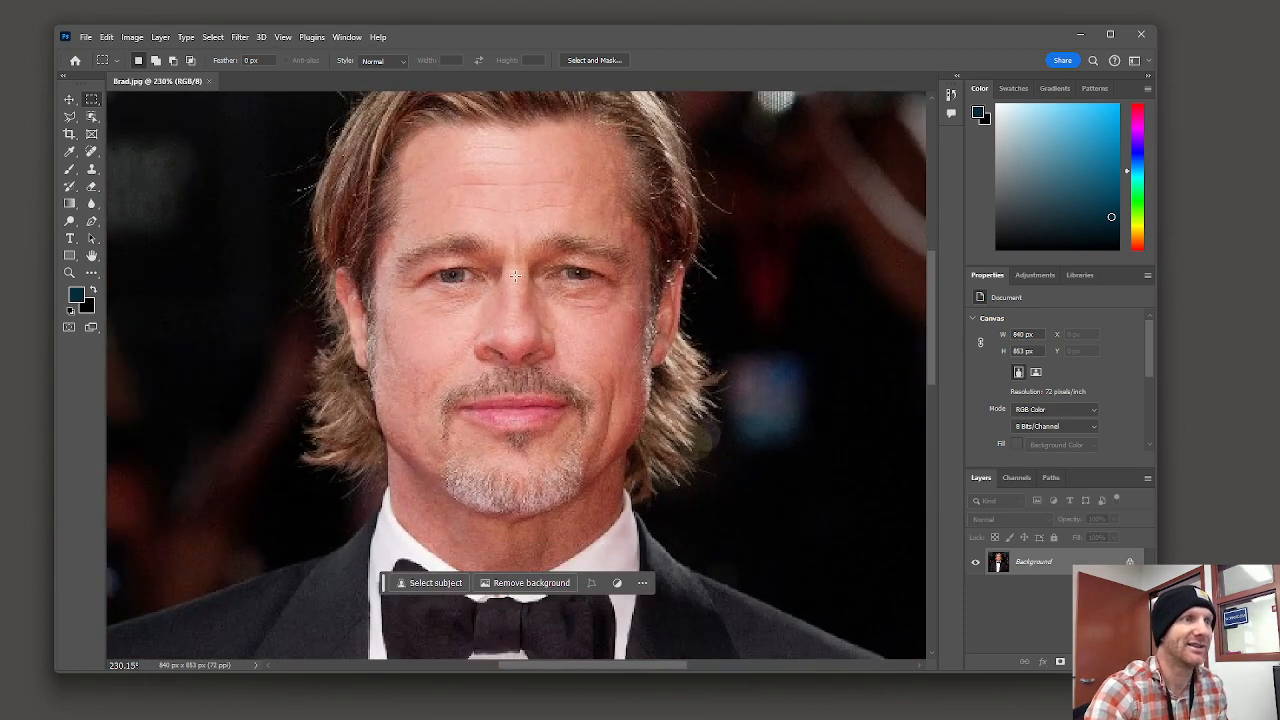
{"action": "left_click_drag", "start_coordinate": [526, 194], "coordinate": [583, 279]}
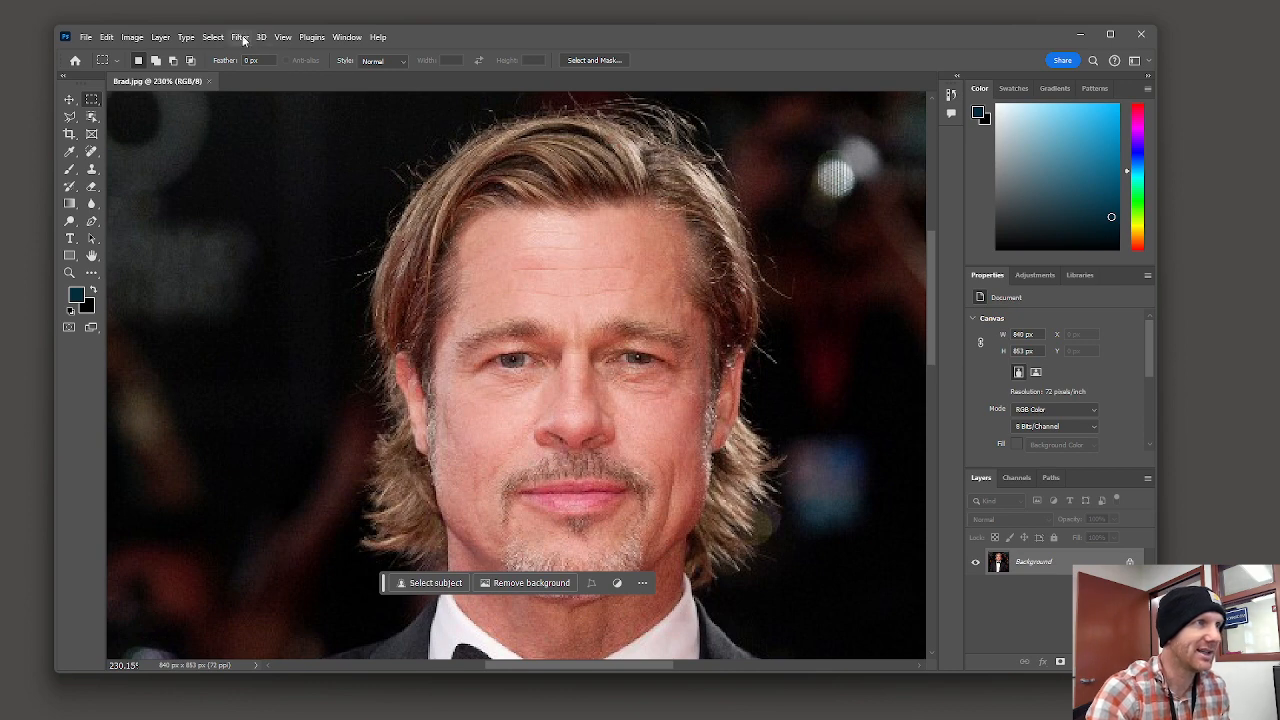
{"action": "left_click", "coordinate": [241, 38]}
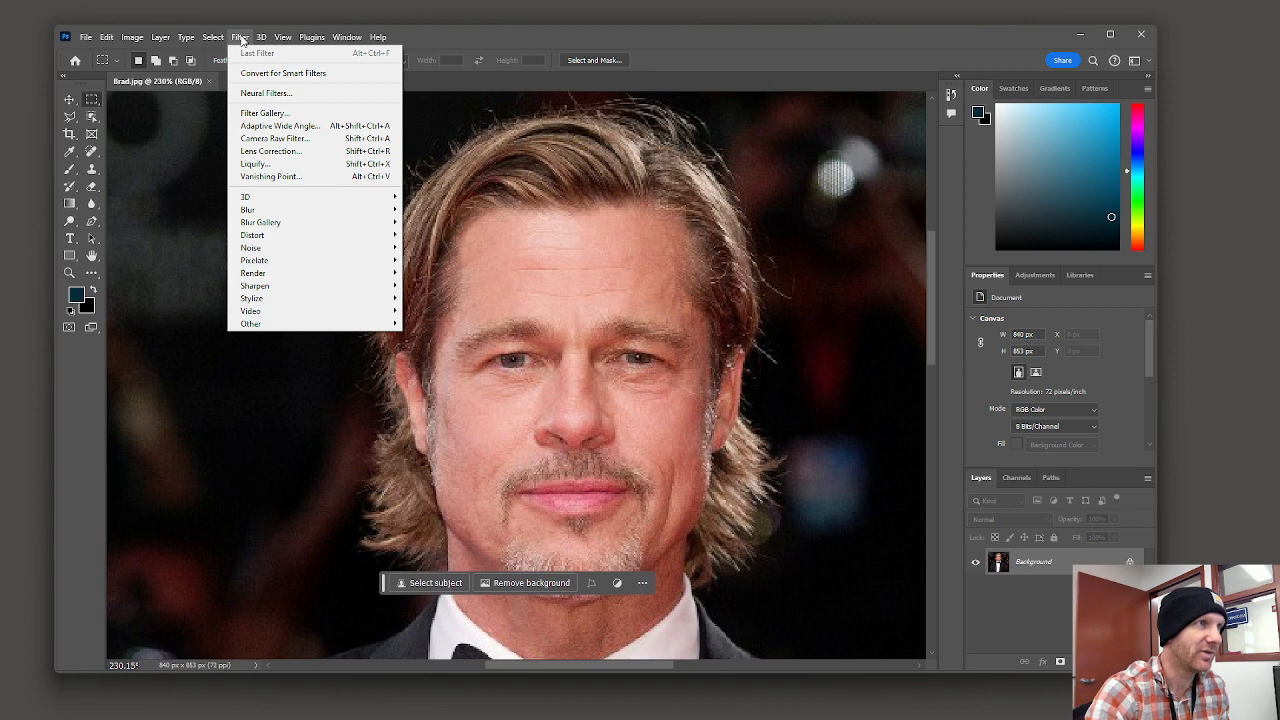
{"action": "left_click", "coordinate": [274, 164]}
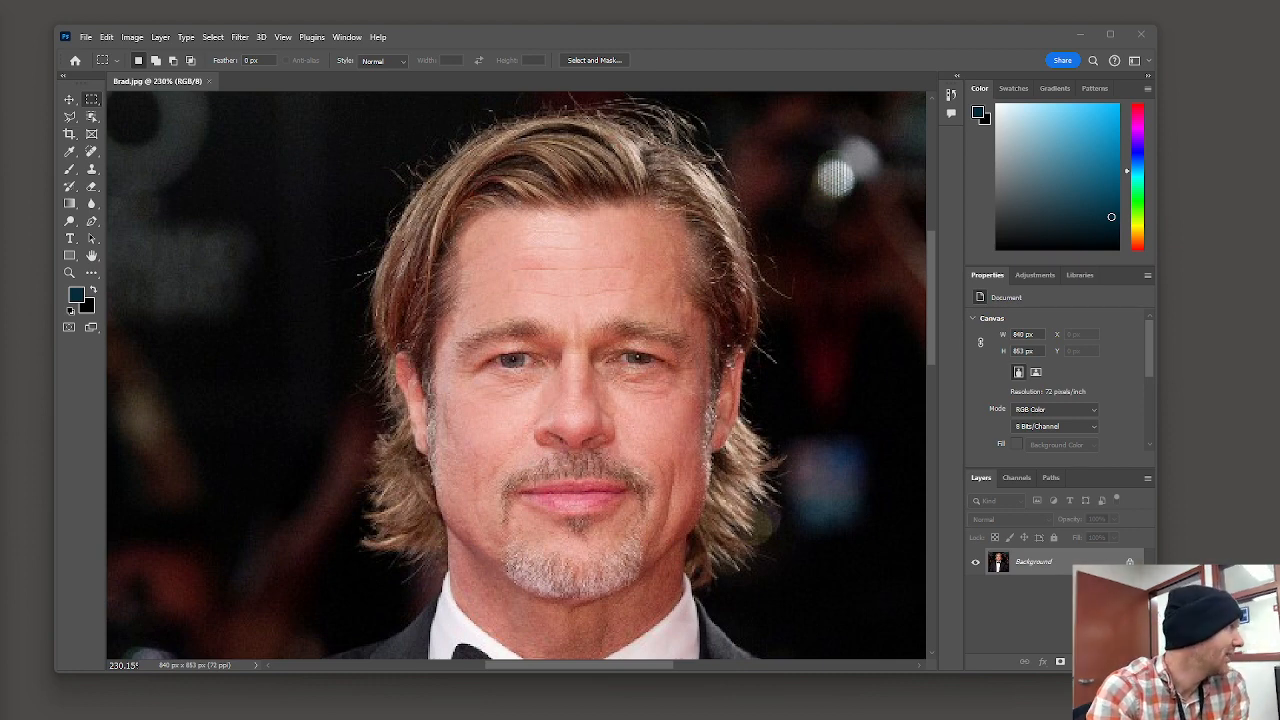
{"action": "mouse_move", "coordinate": [0, 60]}
{"action": "left_mouse_down"}
{"action": "mouse_move", "coordinate": [0, 71]}
{"action": "mouse_move", "coordinate": [252, 47]}
{"action": "mouse_move", "coordinate": [139, 18]}
{"action": "left_mouse_up"}
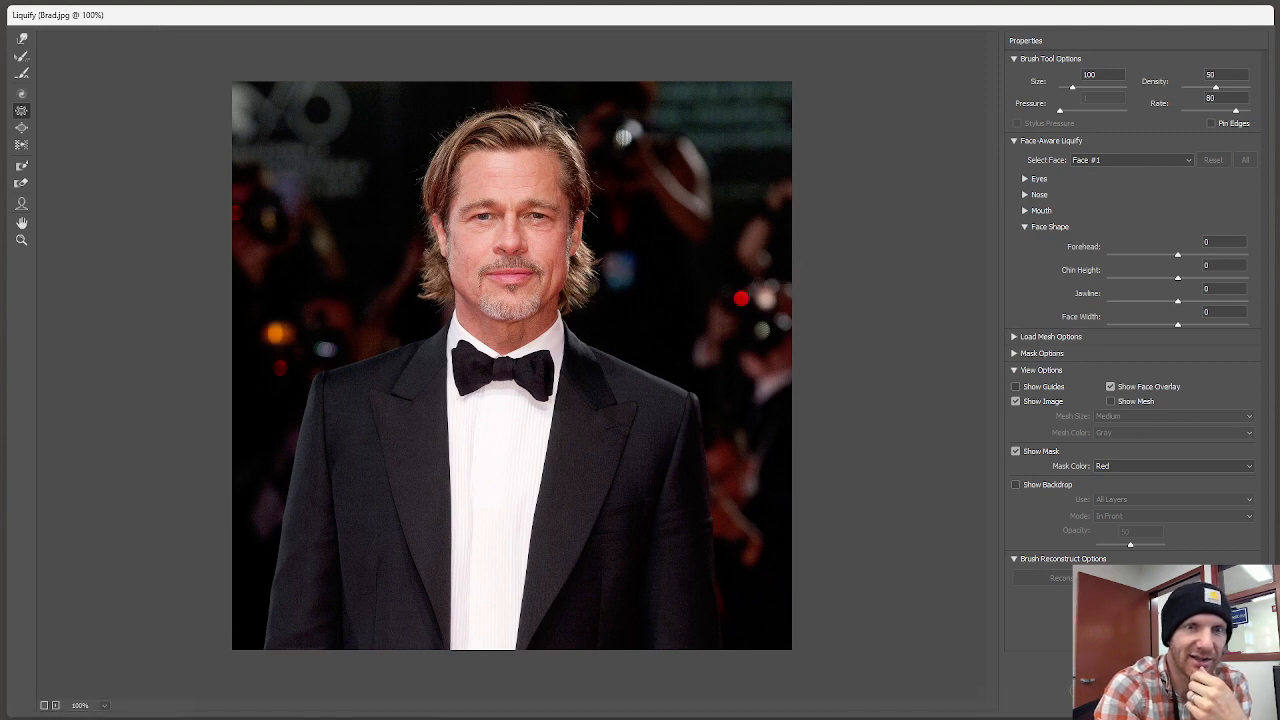
{"action": "mouse_move", "coordinate": [1276, 716]}
{"action": "left_mouse_down"}
{"action": "mouse_move", "coordinate": [986, 660]}
{"action": "mouse_move", "coordinate": [849, 668]}
{"action": "mouse_move", "coordinate": [885, 664]}
{"action": "left_mouse_up"}
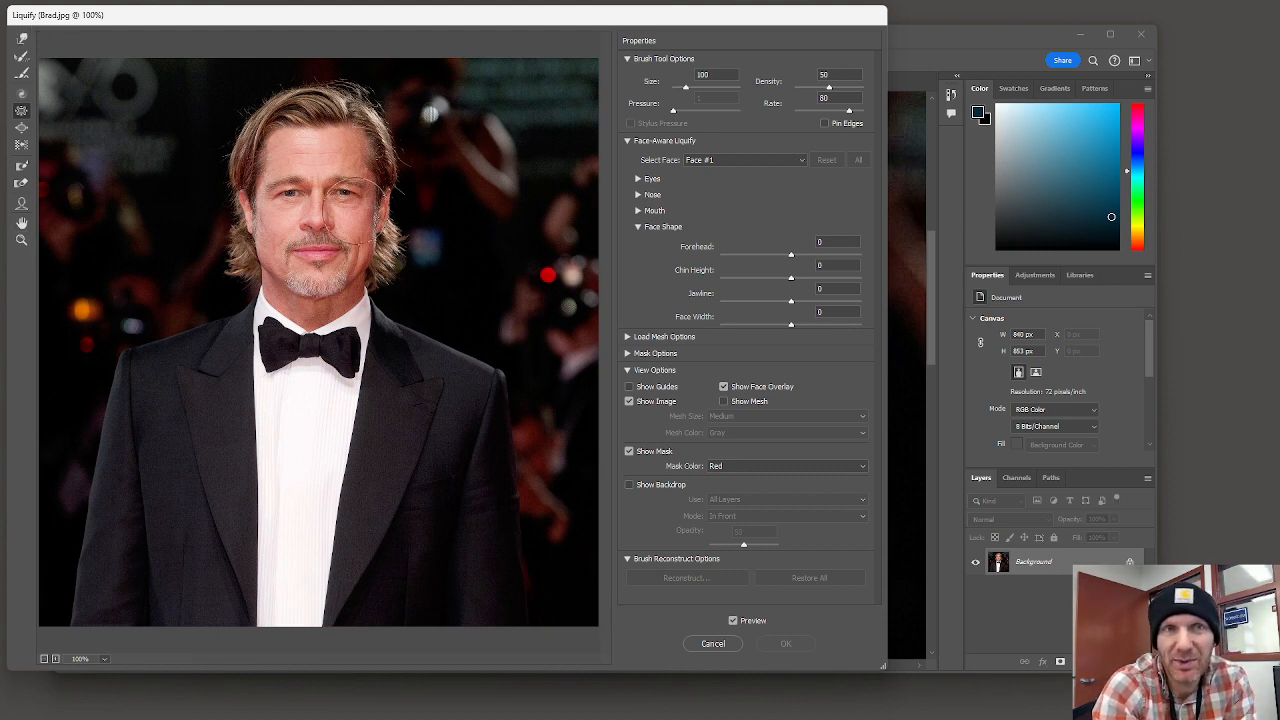
Select the Bloat tool, trying a brush size of 175 before reducing it to 60.
{"action": "left_click", "coordinate": [22, 130]}
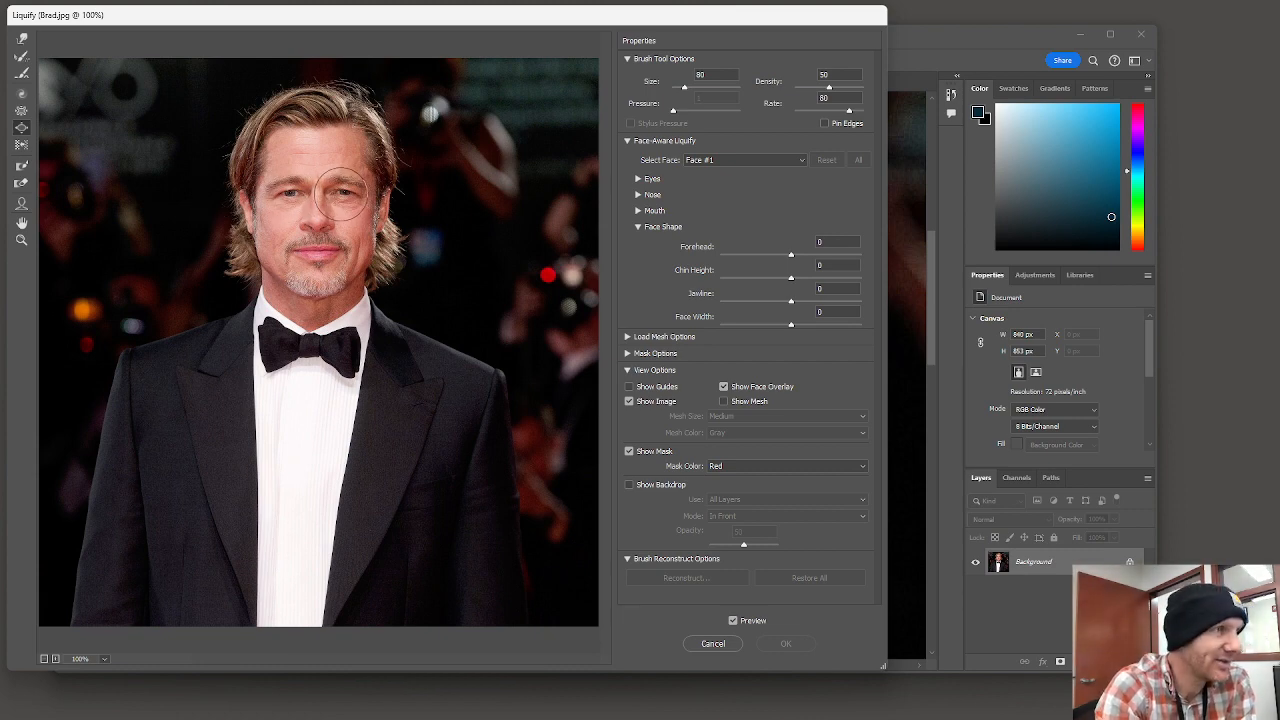
{"action": "key", "text": "bracketright"}
{"action": "key", "text": "bracketright"}
{"action": "key", "text": "bracketright"}
{"action": "key", "text": "bracketright"}
{"action": "key", "text": "bracketright"}
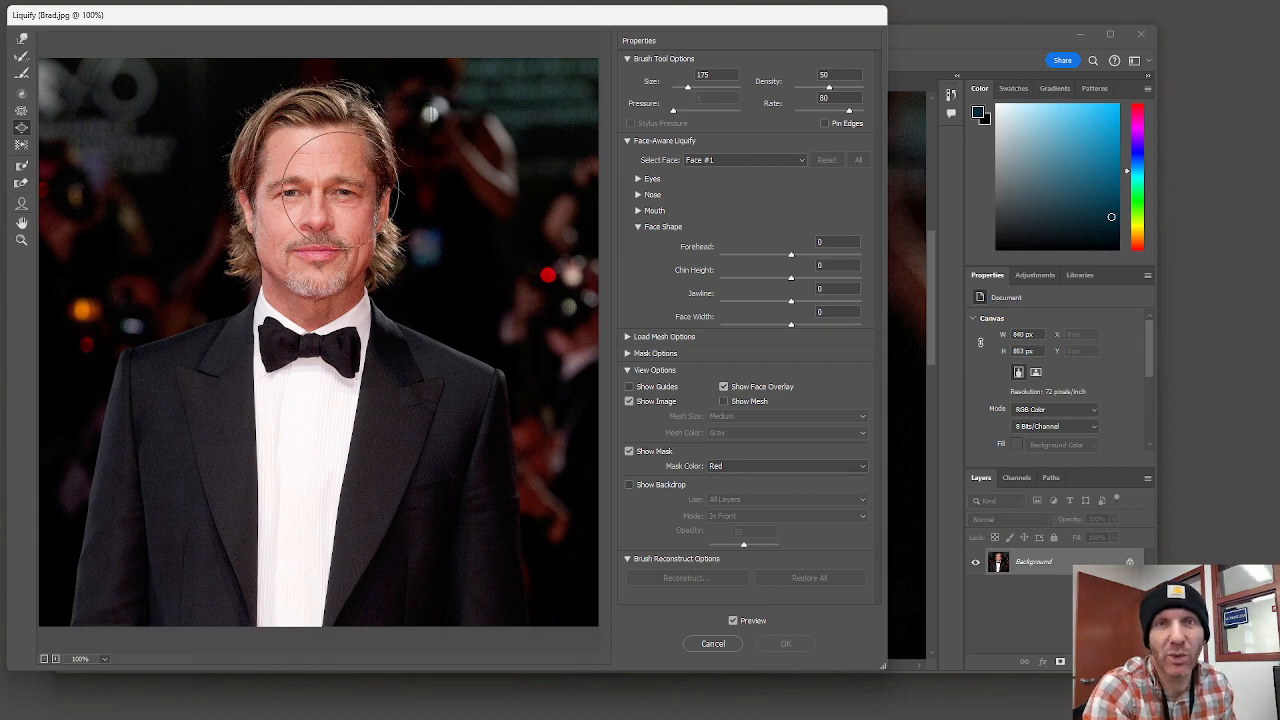
{"action": "key", "text": "bracketleft"}
{"action": "key", "text": "bracketleft"}
{"action": "key", "text": "bracketleft"}
{"action": "key", "text": "bracketleft"}
{"action": "key", "text": "bracketleft"}
{"action": "key", "text": "bracketleft"}
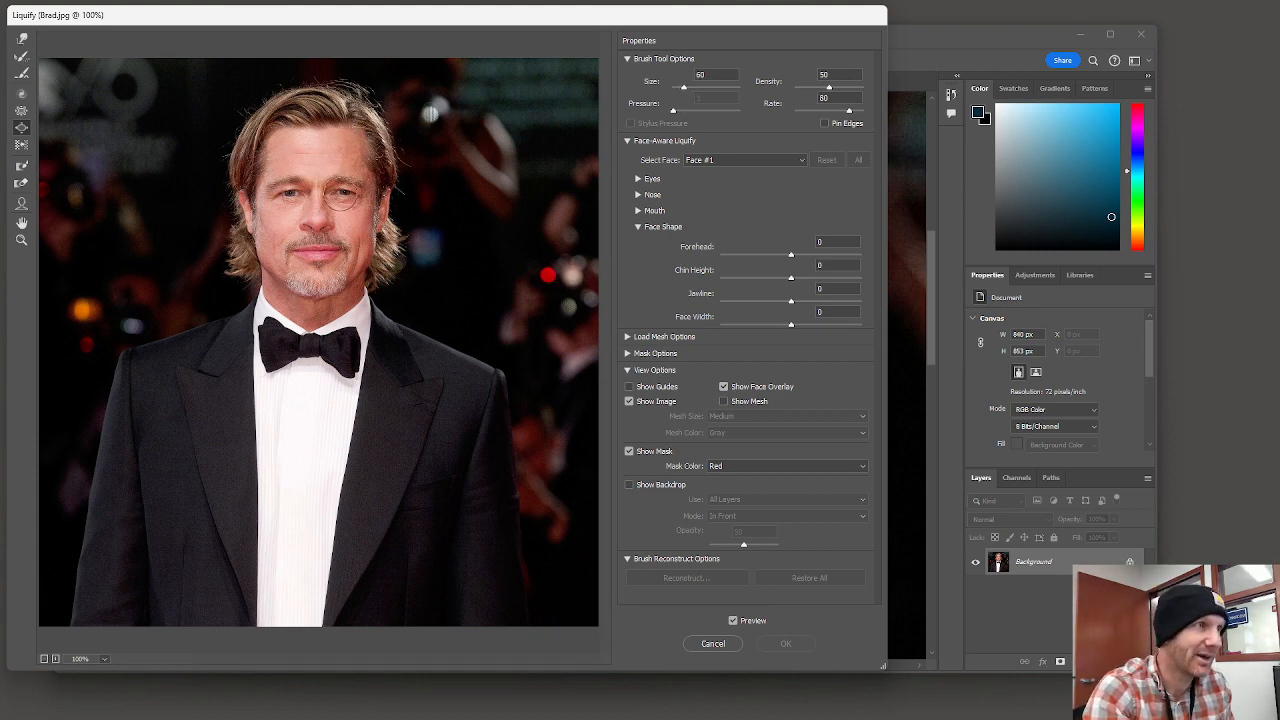
Enlarge both of the man's eyes with the Bloat tool at brush size 70.
{"action": "key", "text": "ctrl+plus"}
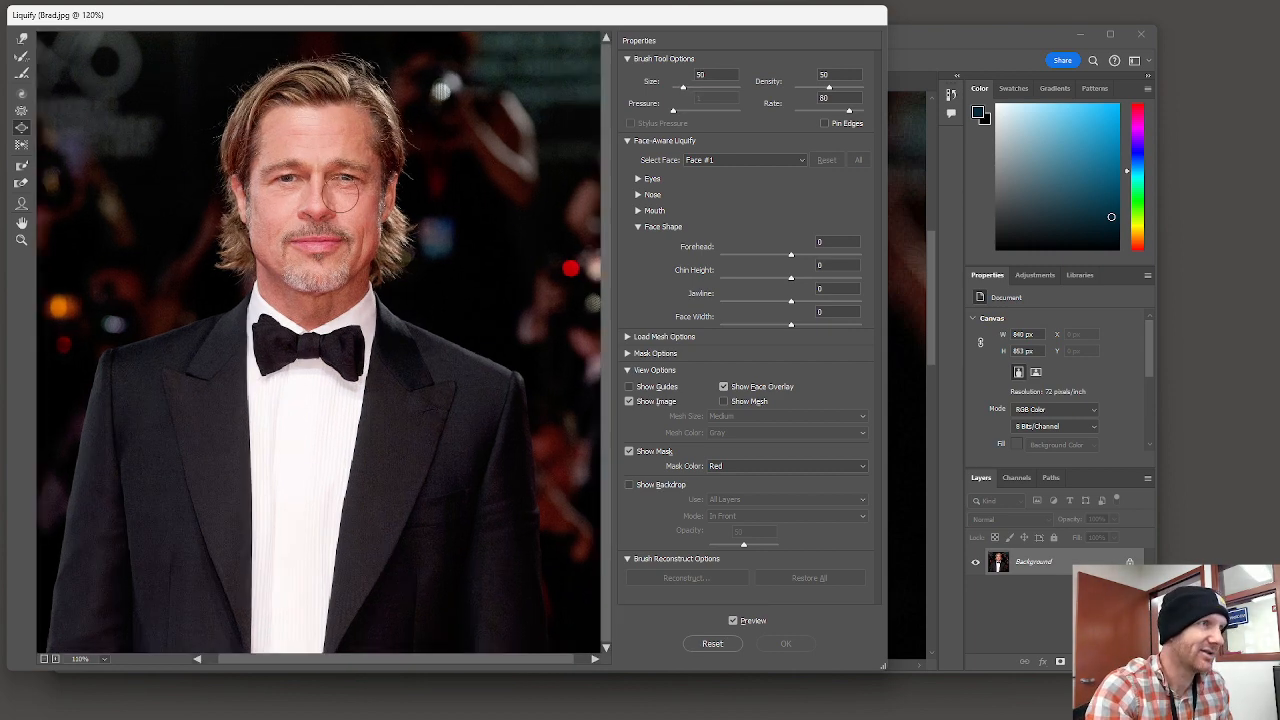
{"action": "mouse_move", "coordinate": [406, 116]}
{"action": "left_mouse_down"}
{"action": "mouse_move", "coordinate": [411, 436]}
{"action": "mouse_move", "coordinate": [430, 534]}
{"action": "left_mouse_up"}
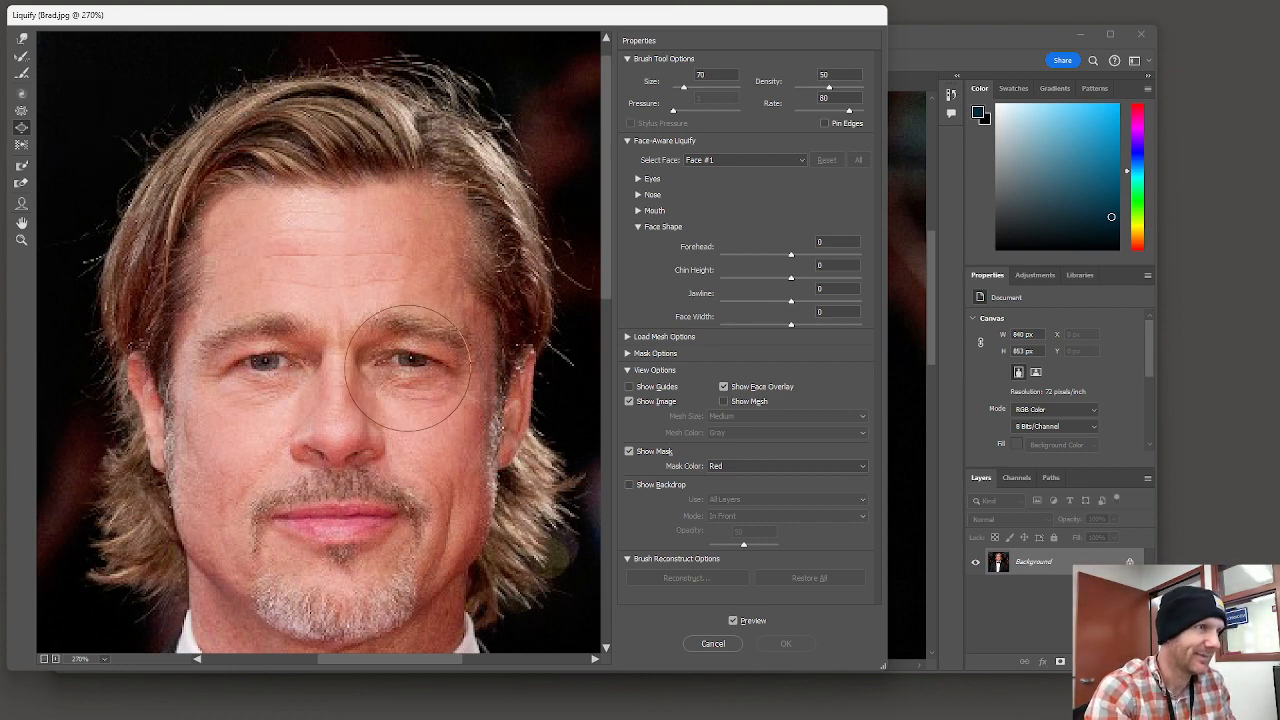
{"action": "key", "text": "bracketright"}
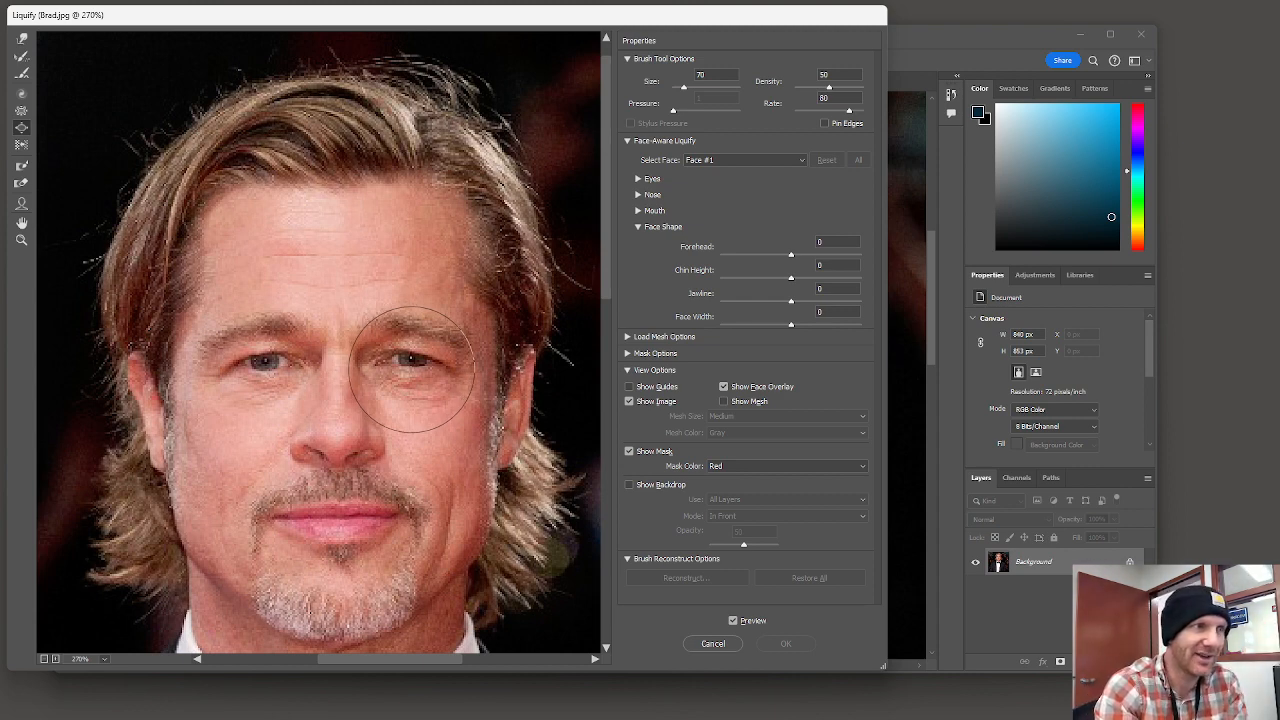
{"action": "left_click", "coordinate": [411, 369]}
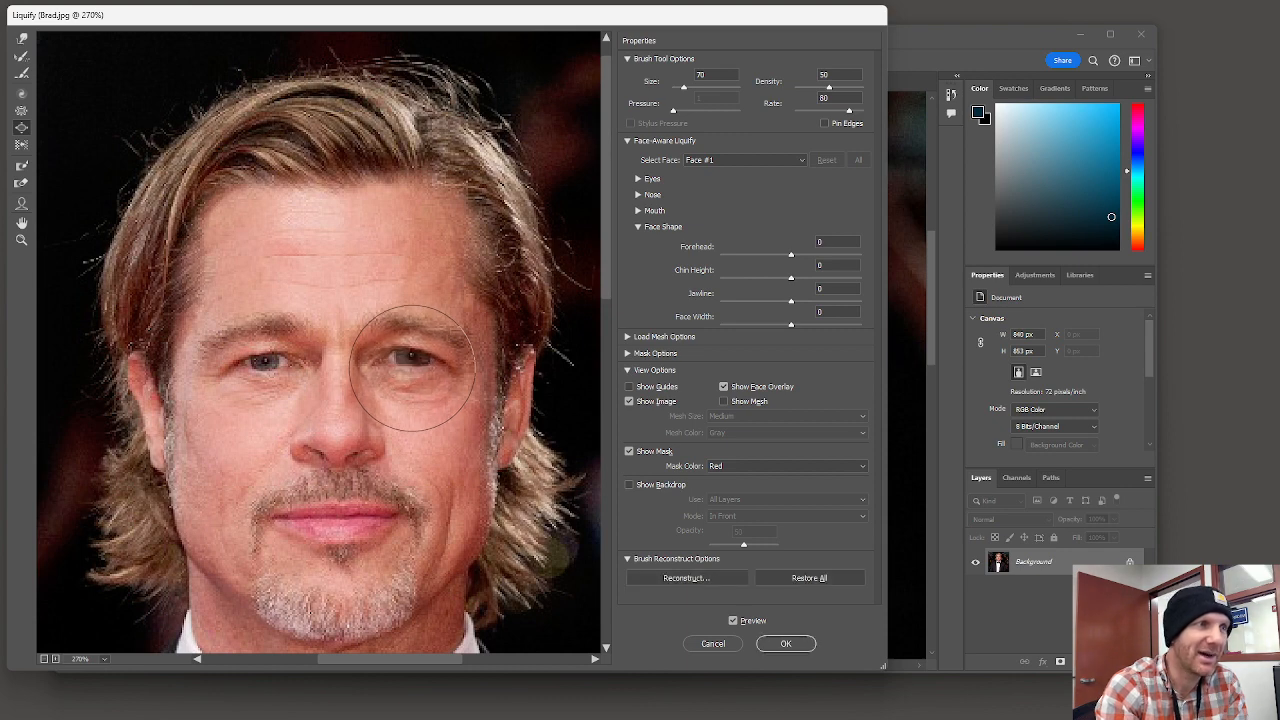
{"action": "left_click", "coordinate": [410, 360]}
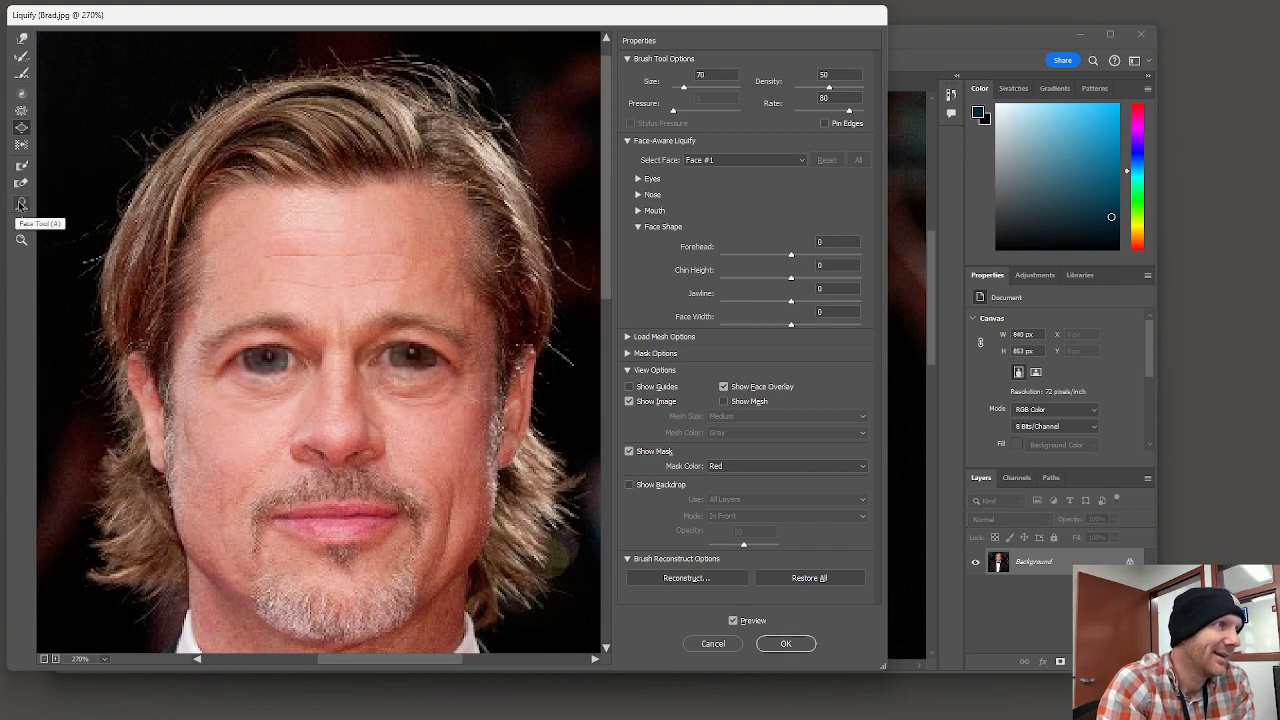
Switch to the Pucker tool and reduce its brush size to 60.
{"action": "left_click", "coordinate": [22, 112]}
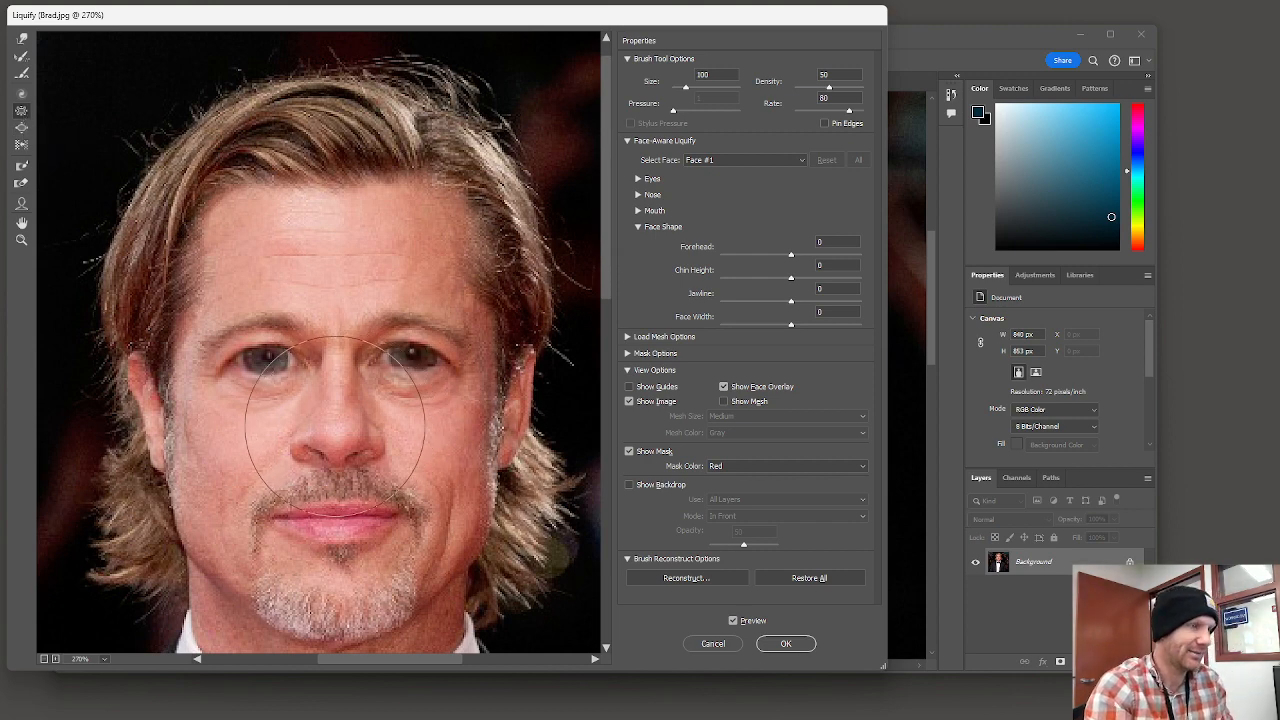
{"action": "key", "text": "bracketleft"}
{"action": "key", "text": "bracketleft"}
{"action": "key", "text": "bracketleft"}
{"action": "key", "text": "bracketleft"}
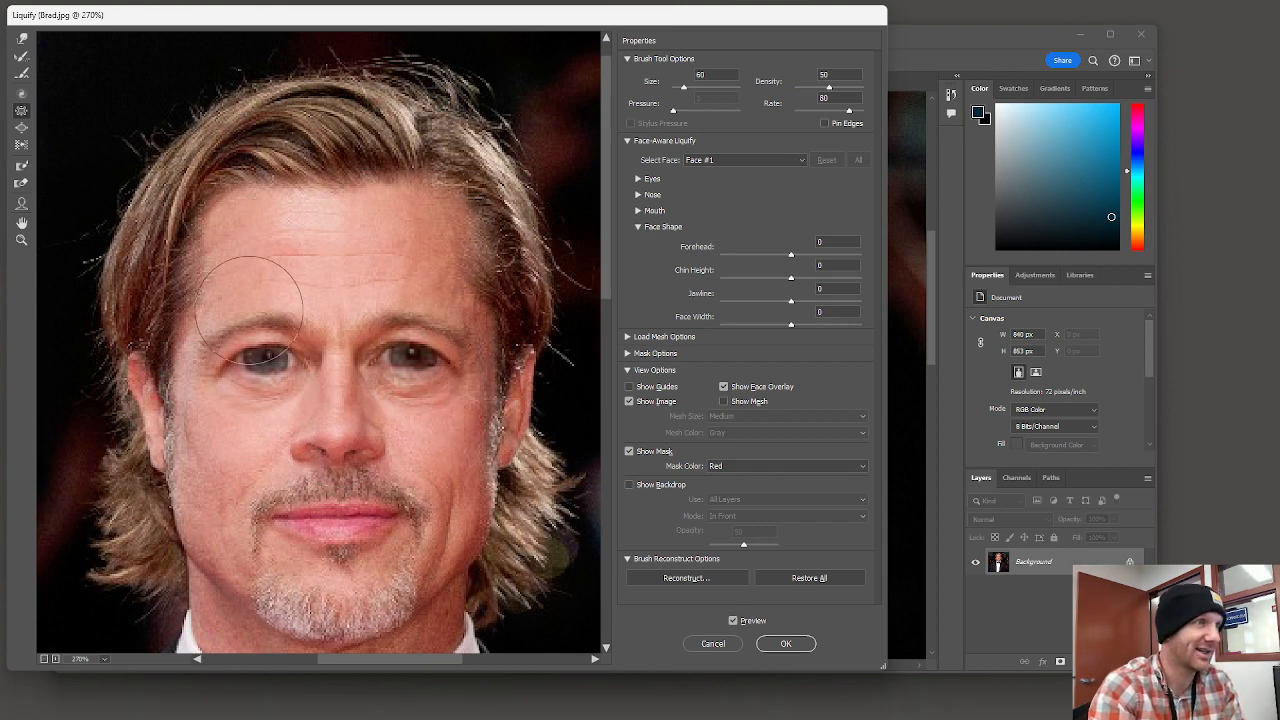
Plump up the man's lips with the Bloat tool at brush size 80.
{"action": "left_click", "coordinate": [22, 128]}
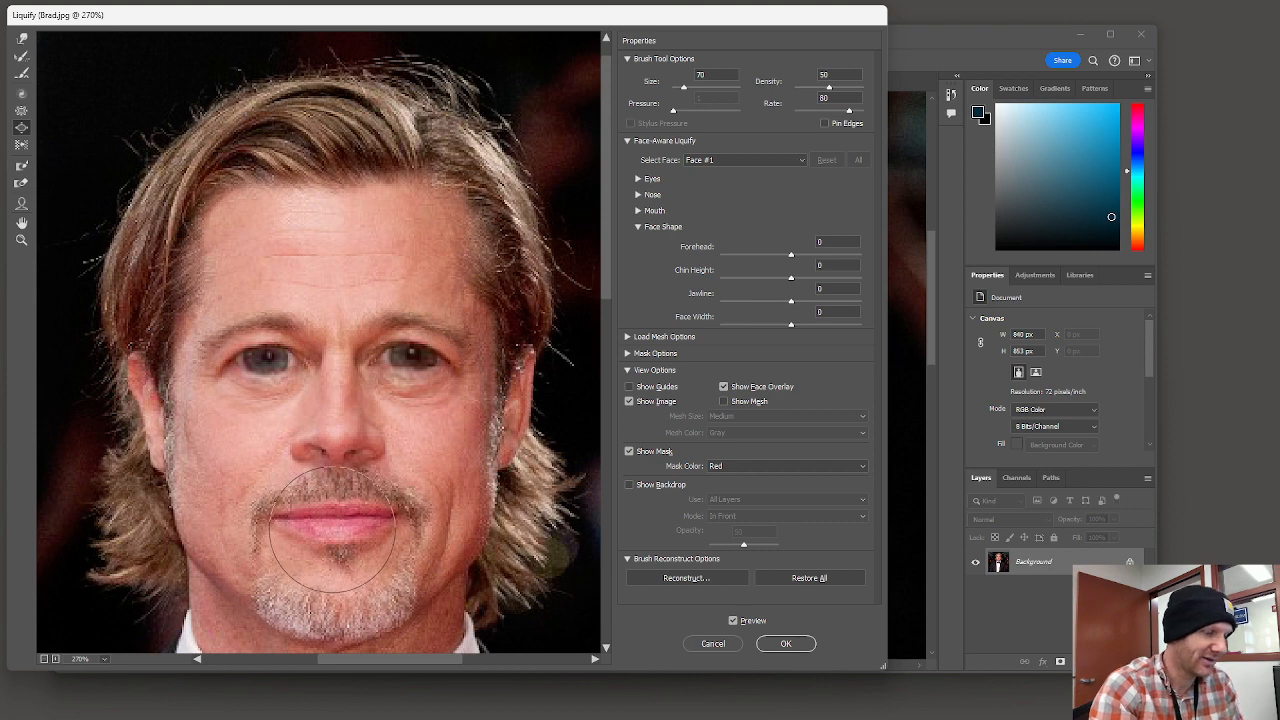
{"action": "key", "text": "bracketright"}
{"action": "key", "text": "bracketright"}
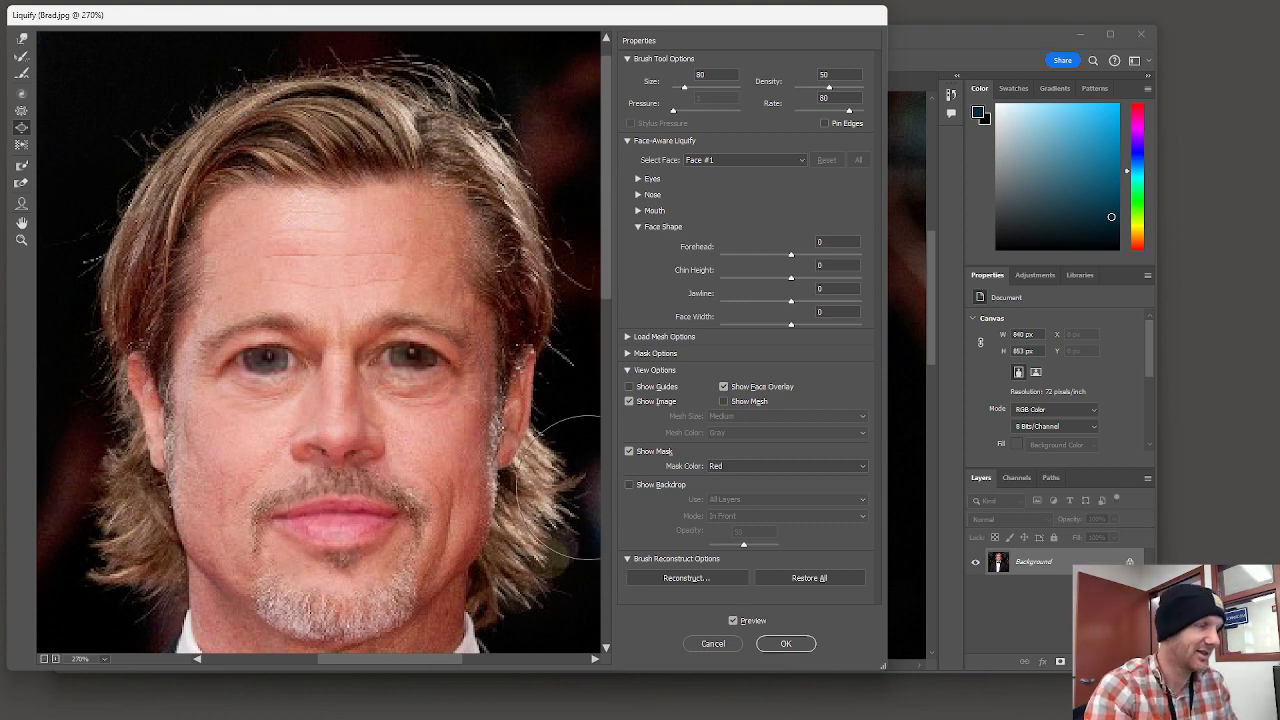
{"action": "scroll", "coordinate": [450, 385], "scroll_direction": "down", "scroll_amount": 1}
{"action": "scroll", "coordinate": [450, 385], "scroll_direction": "down", "scroll_amount": 2}
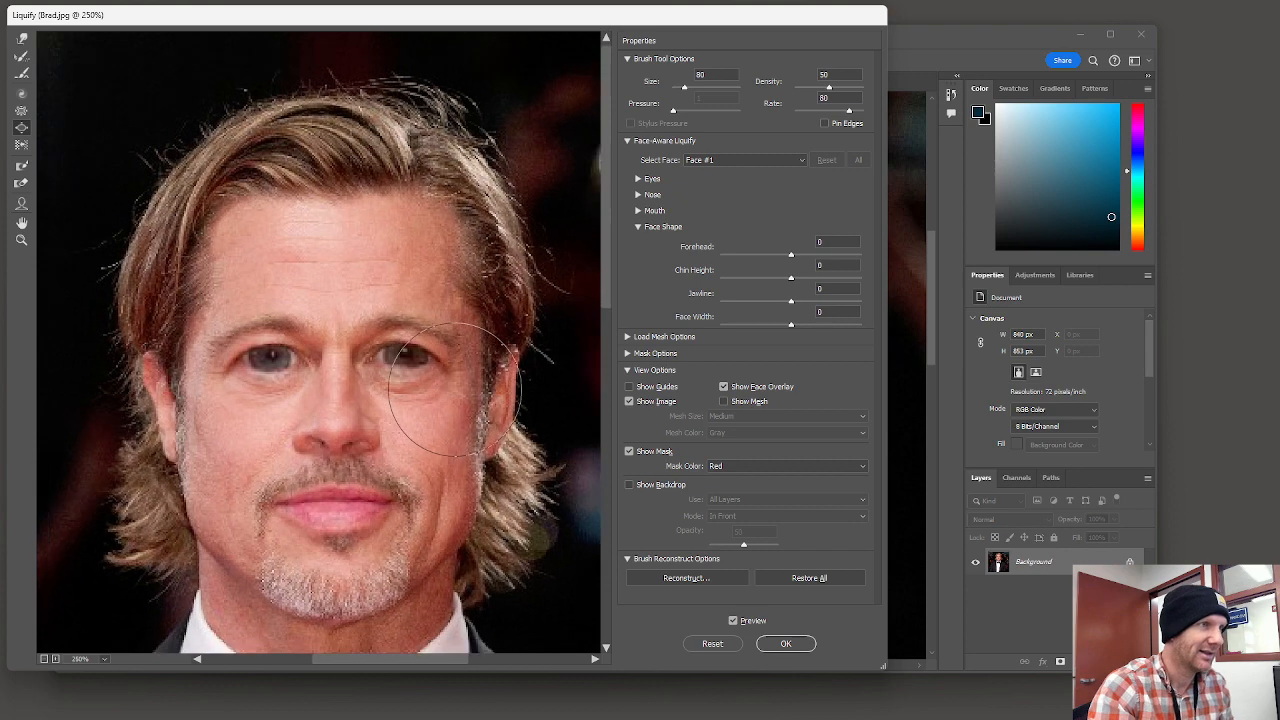
Reshape the mouth and nose with the Face tool, bringing Upper Lip to -100 and Nose Height to -61.
{"action": "left_click", "coordinate": [21, 43]}
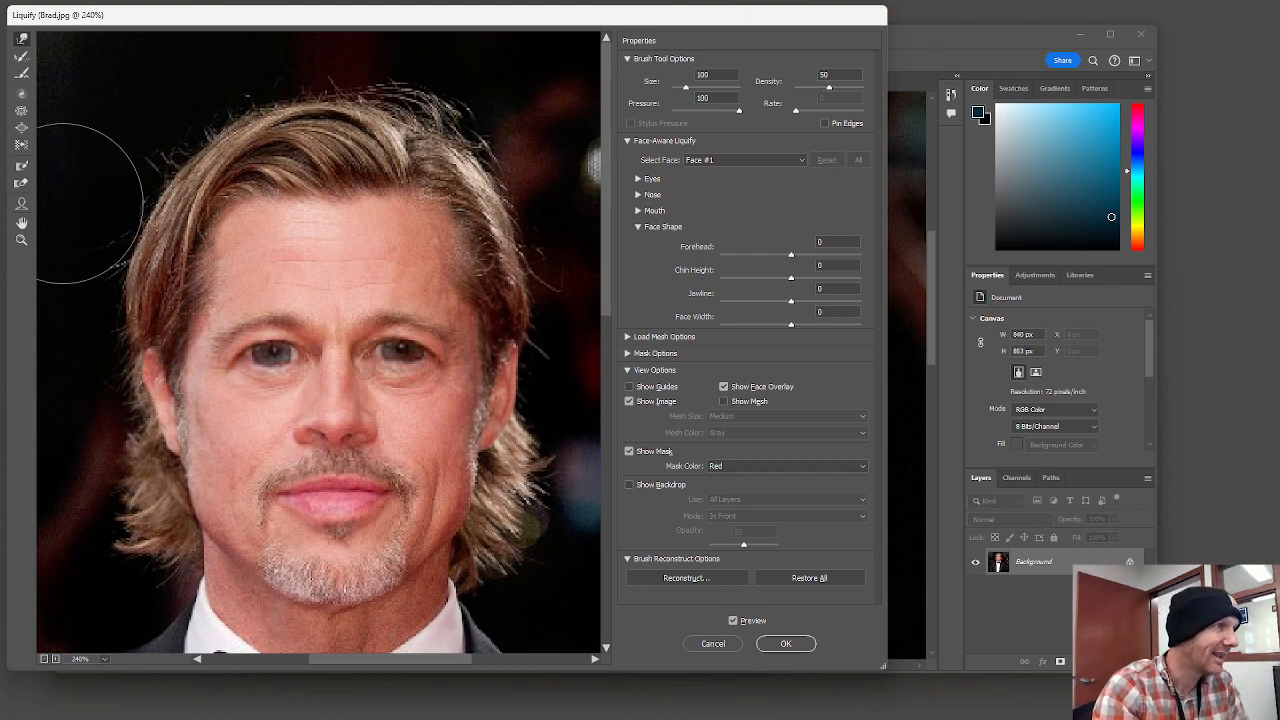
{"action": "left_click", "coordinate": [21, 204]}
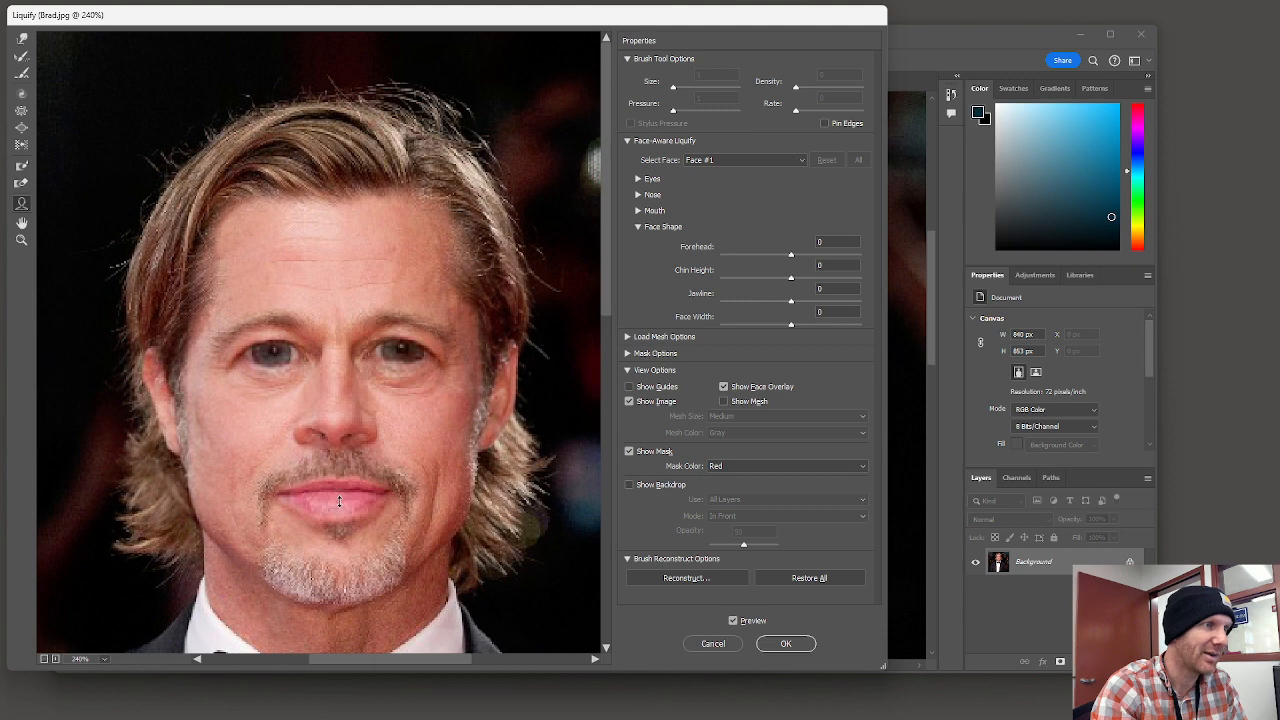
{"action": "left_click_drag", "start_coordinate": [339, 502], "coordinate": [354, 435]}
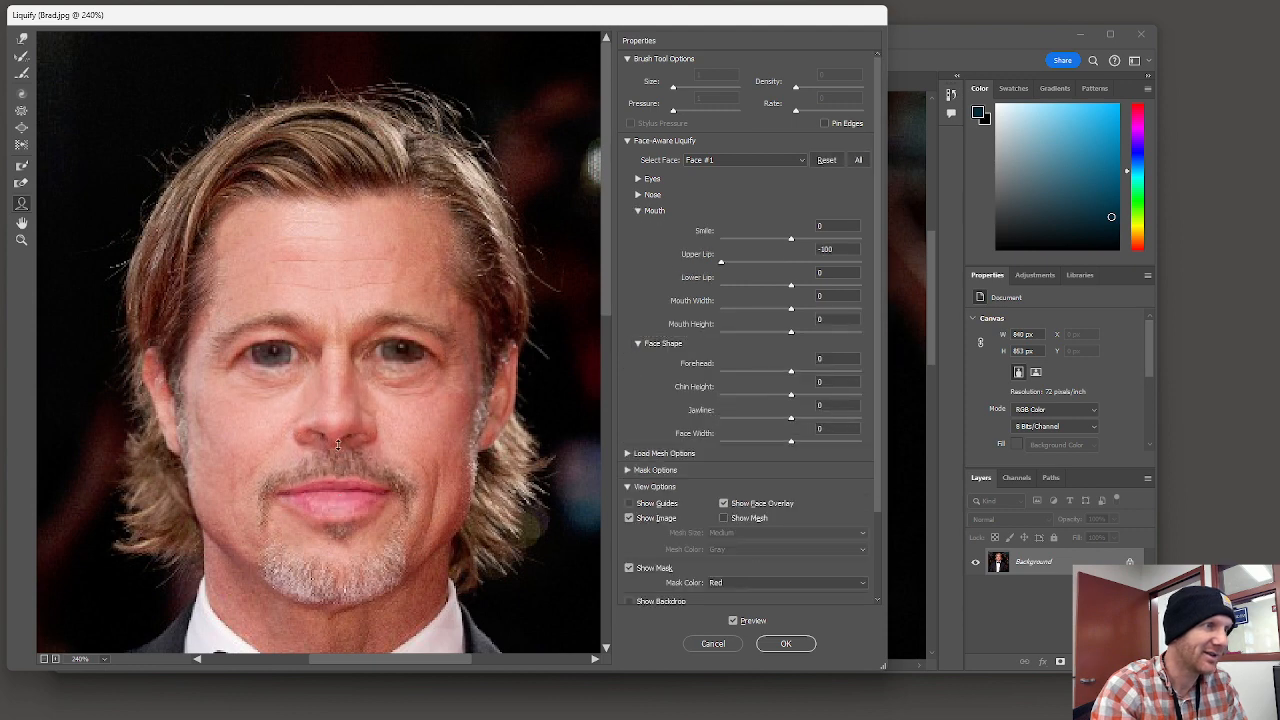
{"action": "left_click_drag", "start_coordinate": [334, 459], "coordinate": [383, 362]}
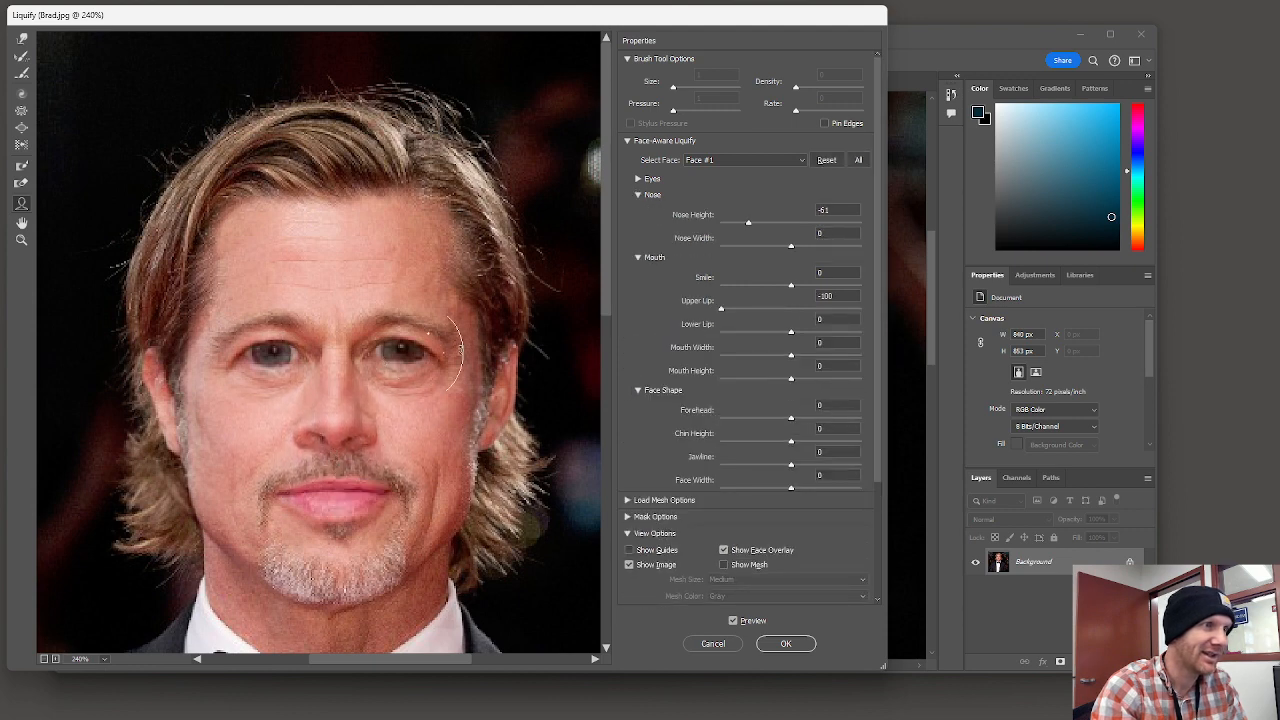
Adjust the right-hand eye to size 14 and tilt -100 with the Face tool, and widen the face to 100.
{"action": "left_click_drag", "start_coordinate": [463, 329], "coordinate": [430, 359]}
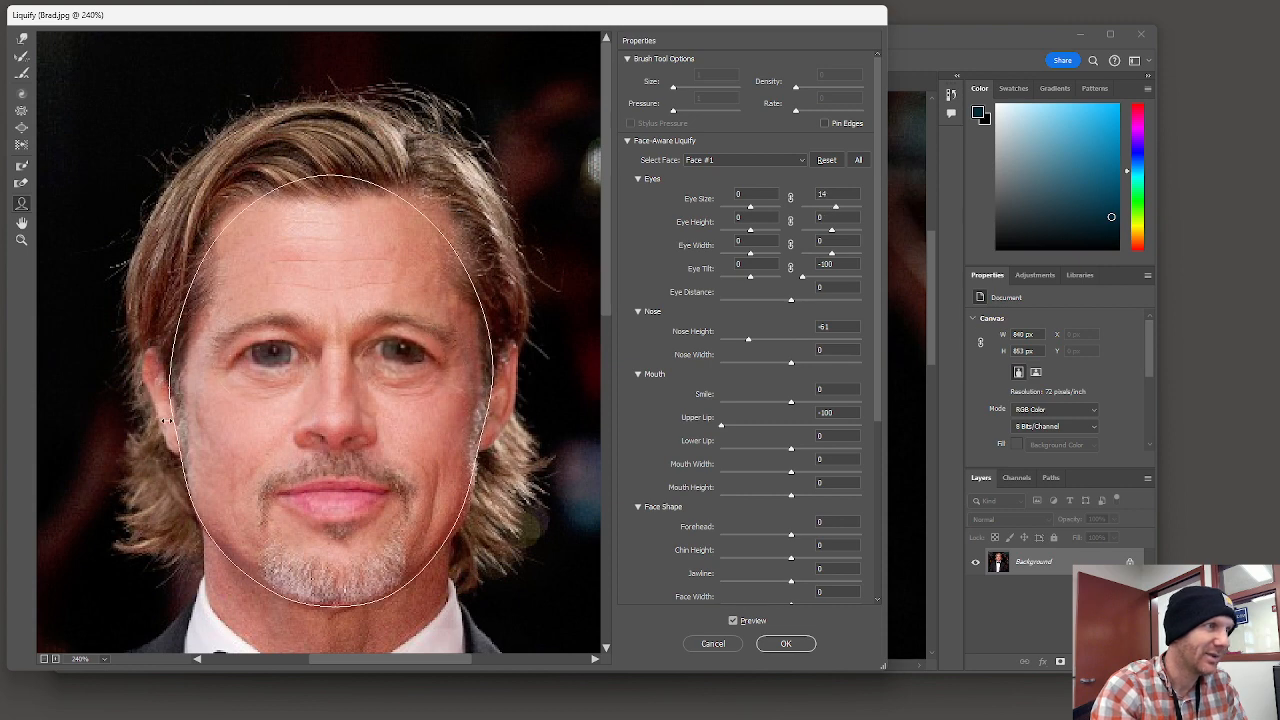
{"action": "left_click_drag", "start_coordinate": [166, 421], "coordinate": [242, 420]}
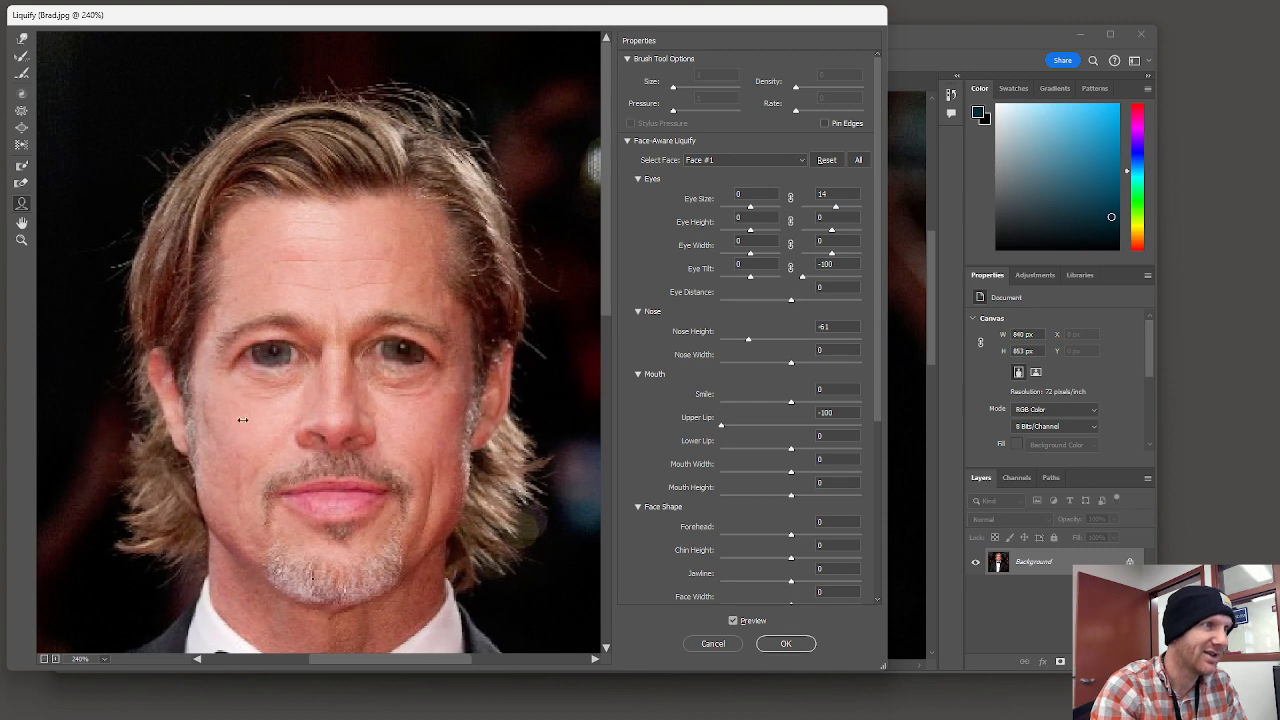
{"action": "left_click_drag", "start_coordinate": [339, 421], "coordinate": [401, 423]}
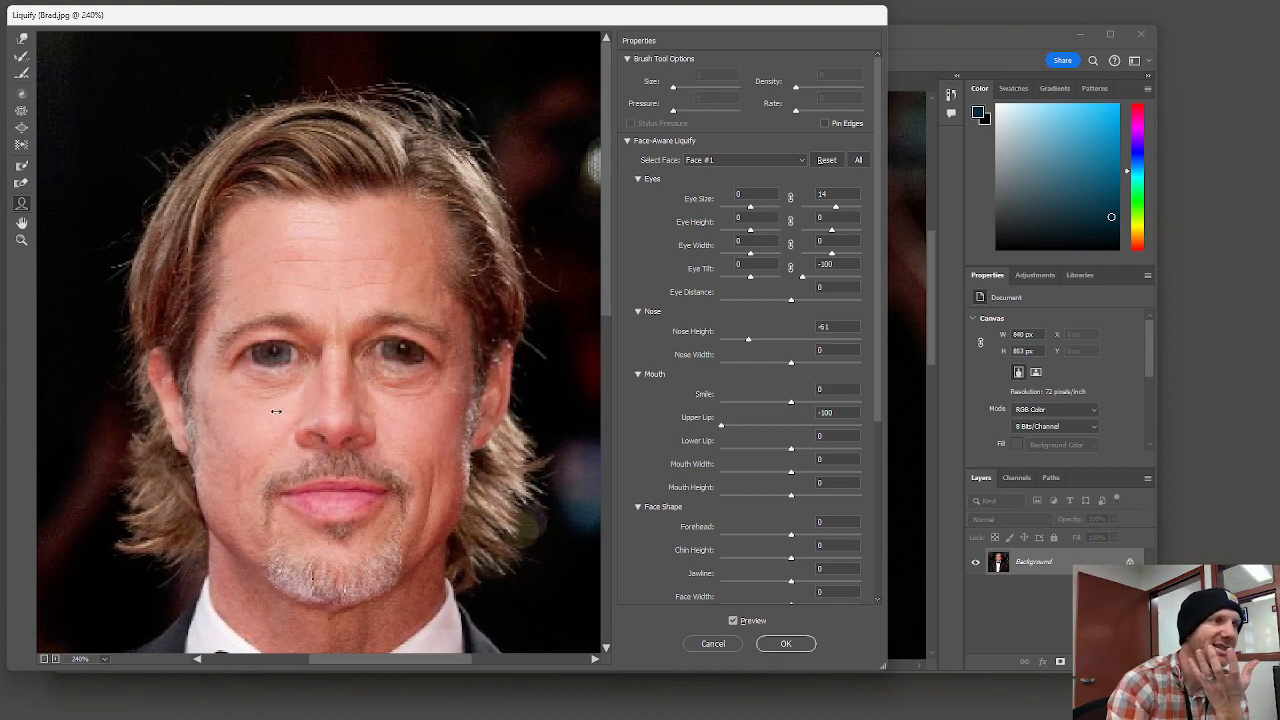
{"action": "mouse_move", "coordinate": [276, 411]}
{"action": "left_mouse_down"}
{"action": "mouse_move", "coordinate": [177, 426]}
{"action": "mouse_move", "coordinate": [328, 418]}
{"action": "mouse_move", "coordinate": [134, 414]}
{"action": "left_mouse_up"}
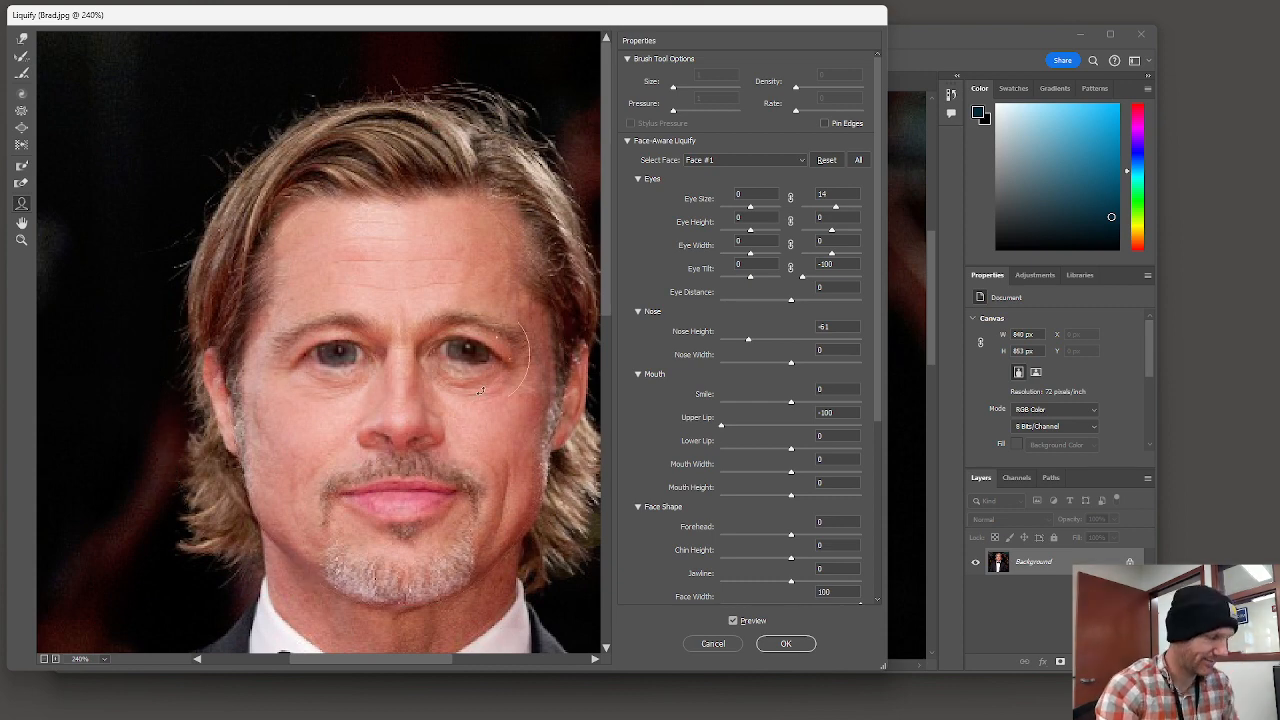
{"action": "scroll", "coordinate": [461, 368], "scroll_direction": "down", "scroll_amount": 6}
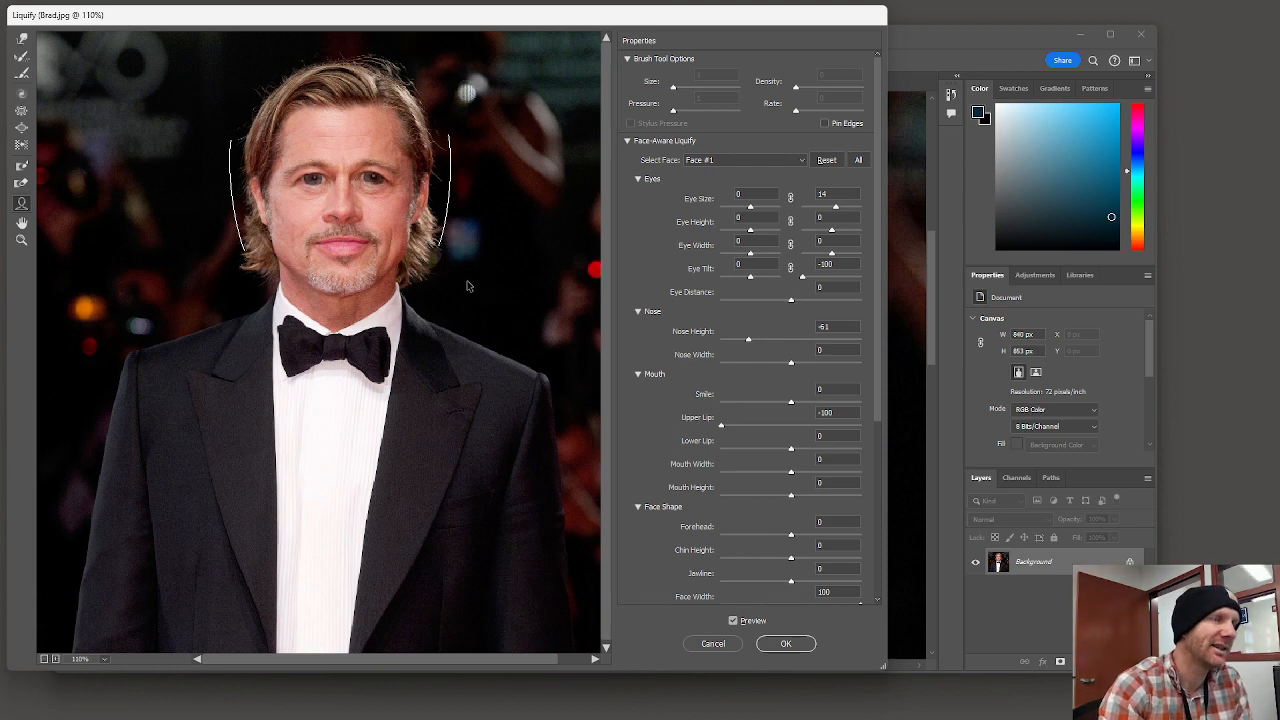
Push the eyes slightly apart with the Forward Warp tool at brush size 80, and apply the Liquify filter.
{"action": "left_click", "coordinate": [21, 38]}
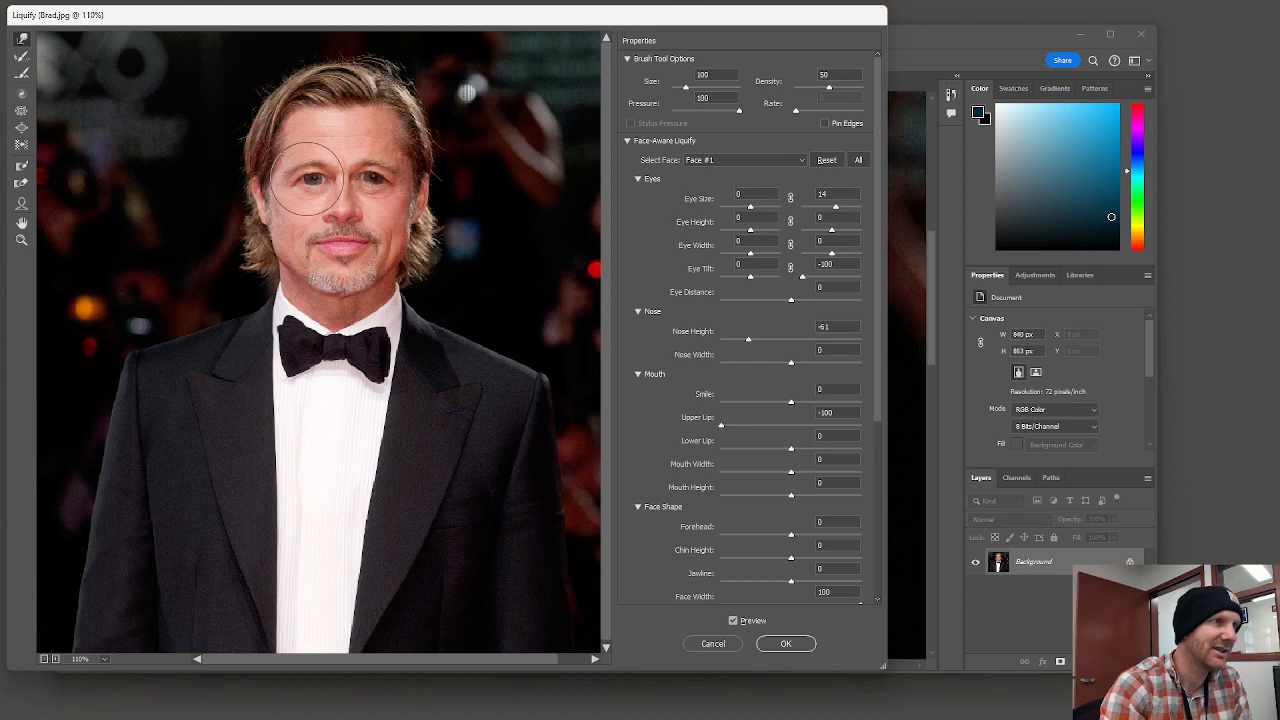
{"action": "key", "text": "bracketleft"}
{"action": "key", "text": "bracketleft"}
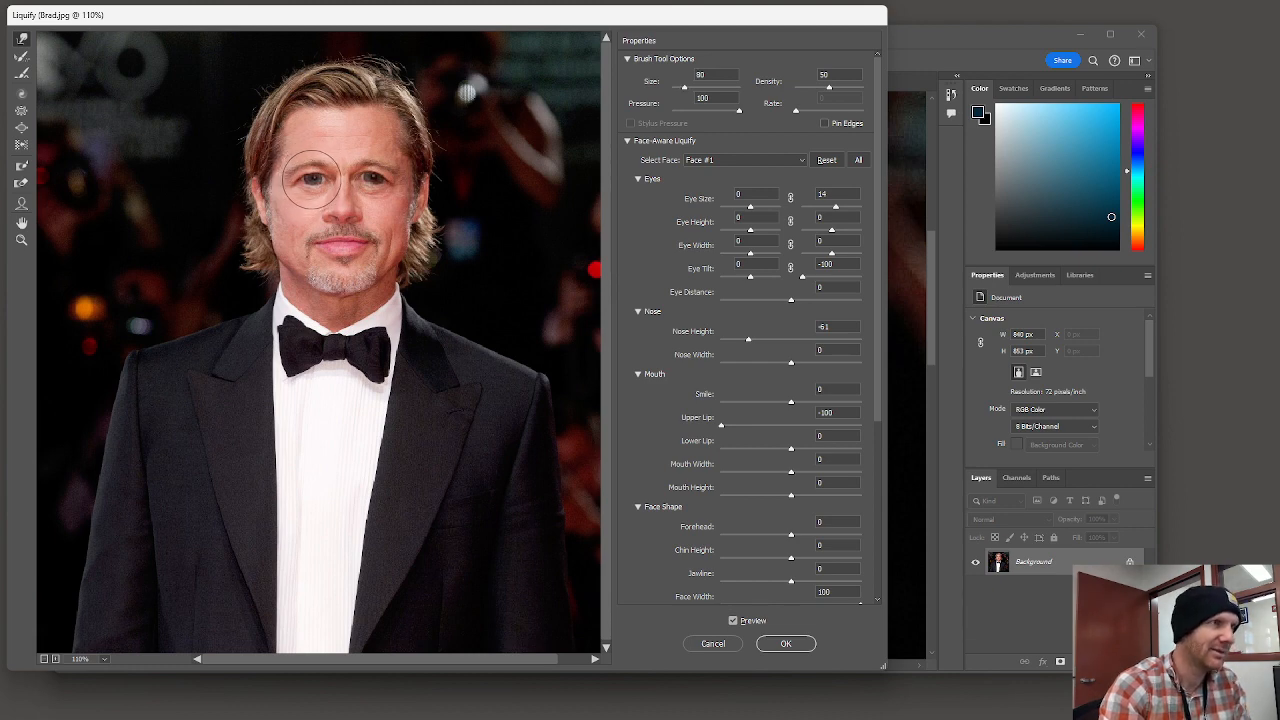
{"action": "left_click", "coordinate": [19, 40]}
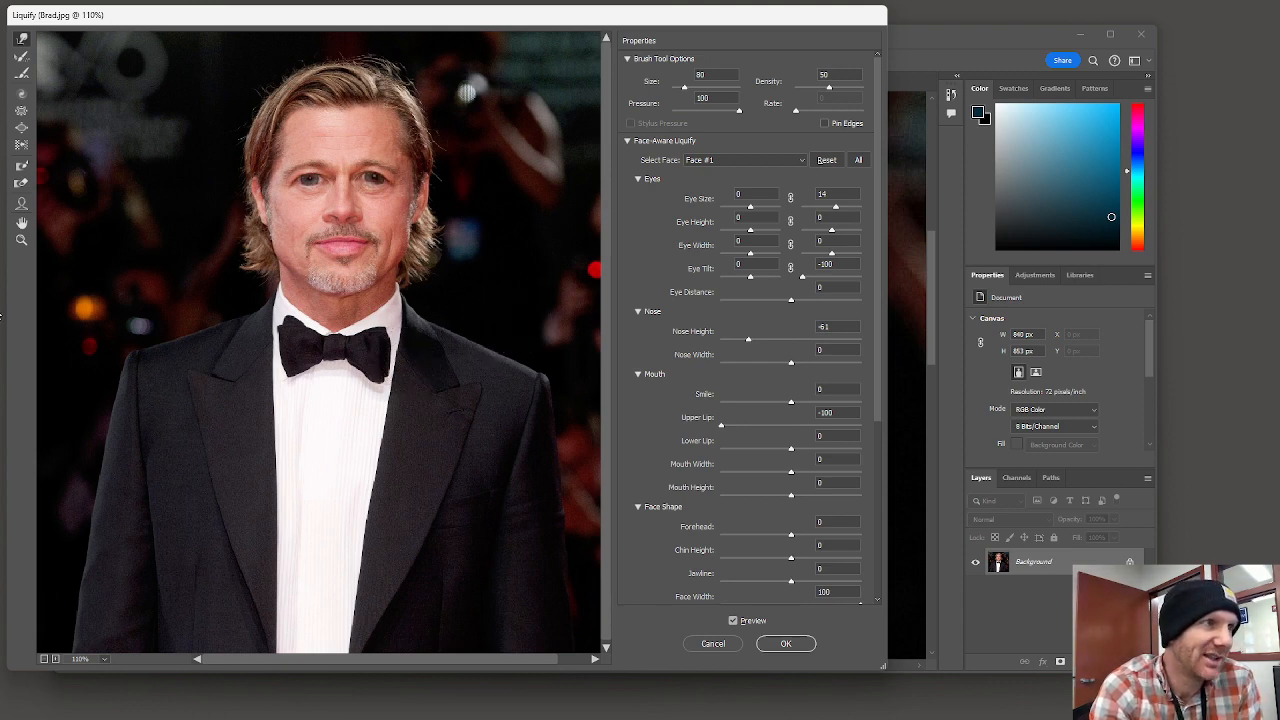
{"action": "left_click", "coordinate": [796, 643]}
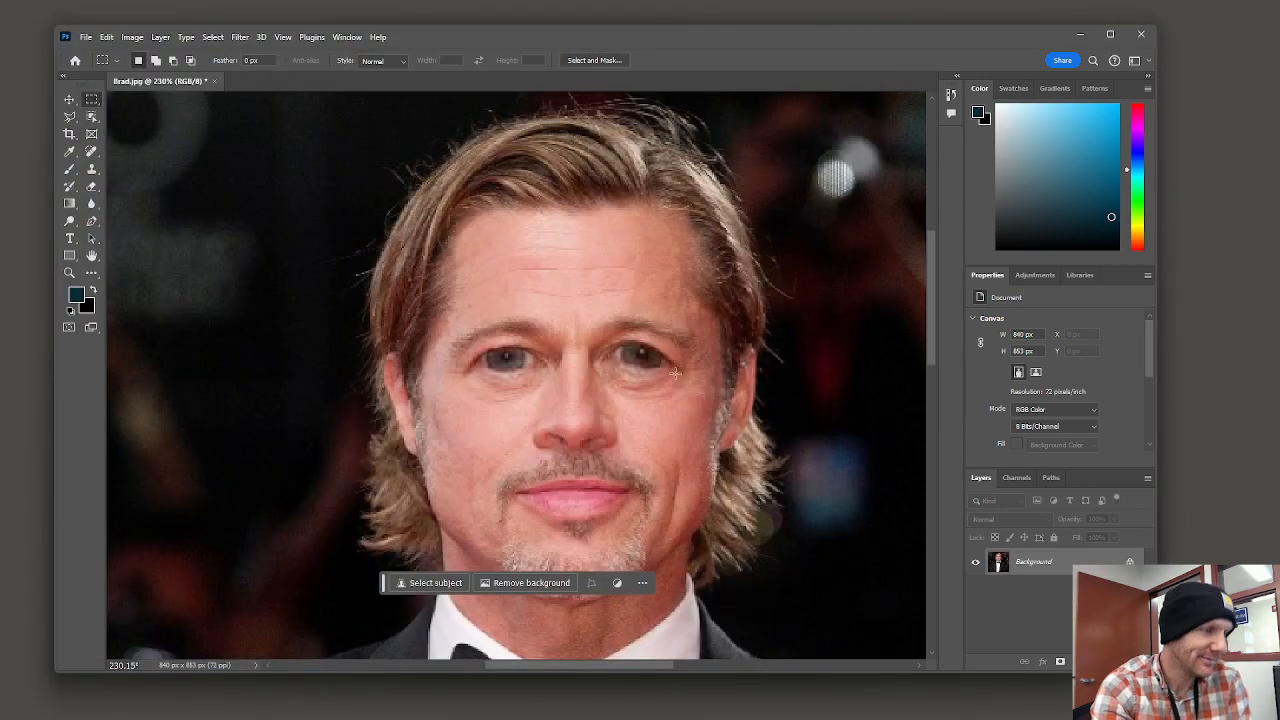
Compare the portrait before and after the Liquify edits, and view the whole photo with the Move tool active.
{"action": "scroll", "coordinate": [567, 441], "scroll_direction": "down", "scroll_amount": 5}
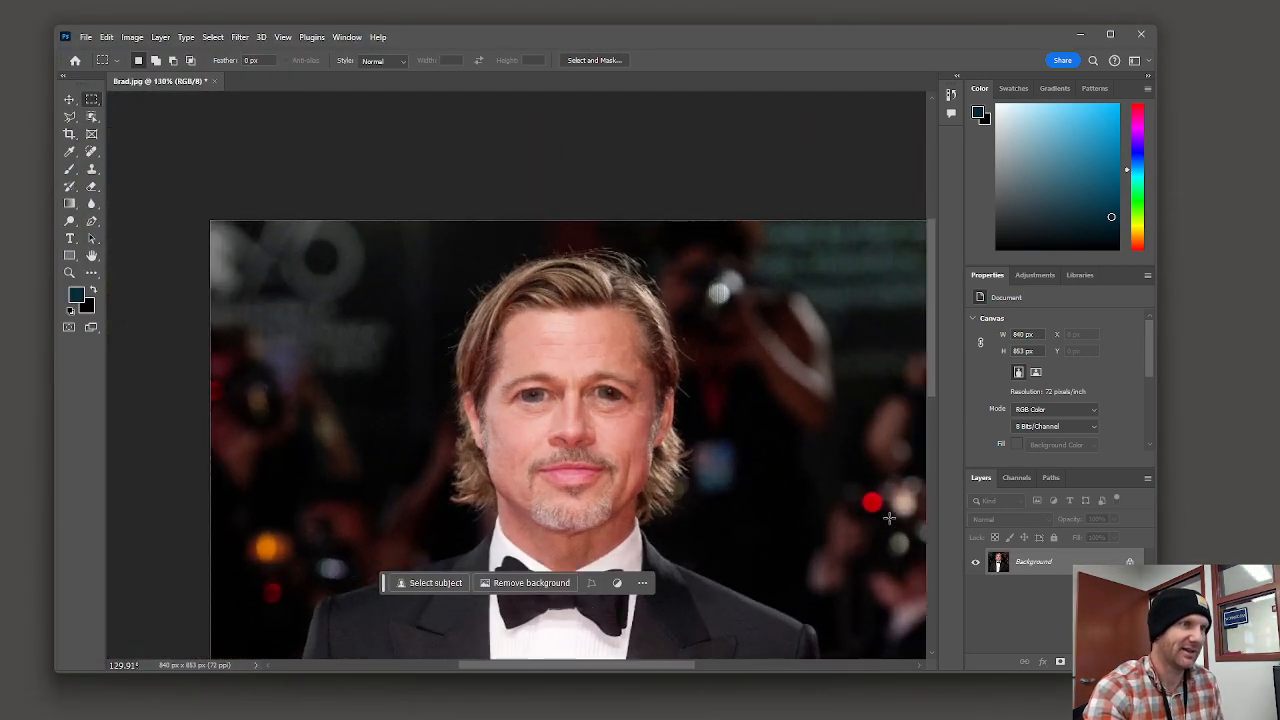
{"action": "key", "text": "ctrl+z"}
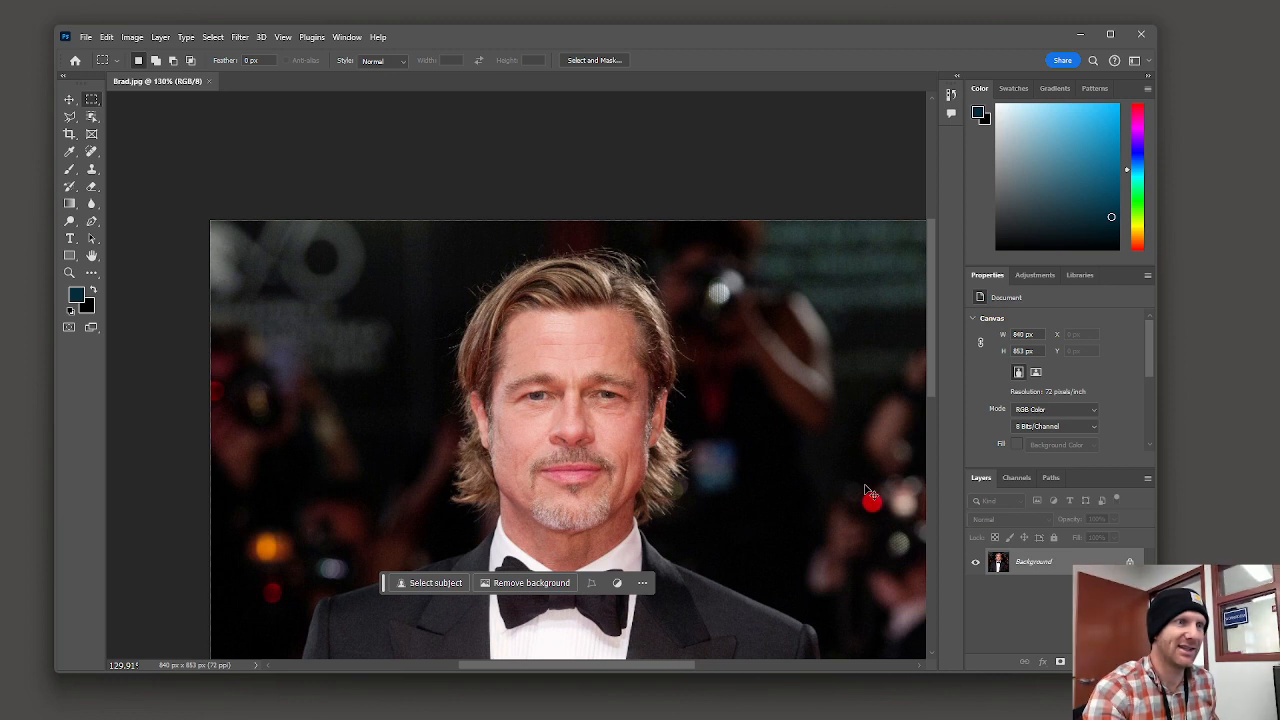
{"action": "key", "text": "ctrl+shift+z"}
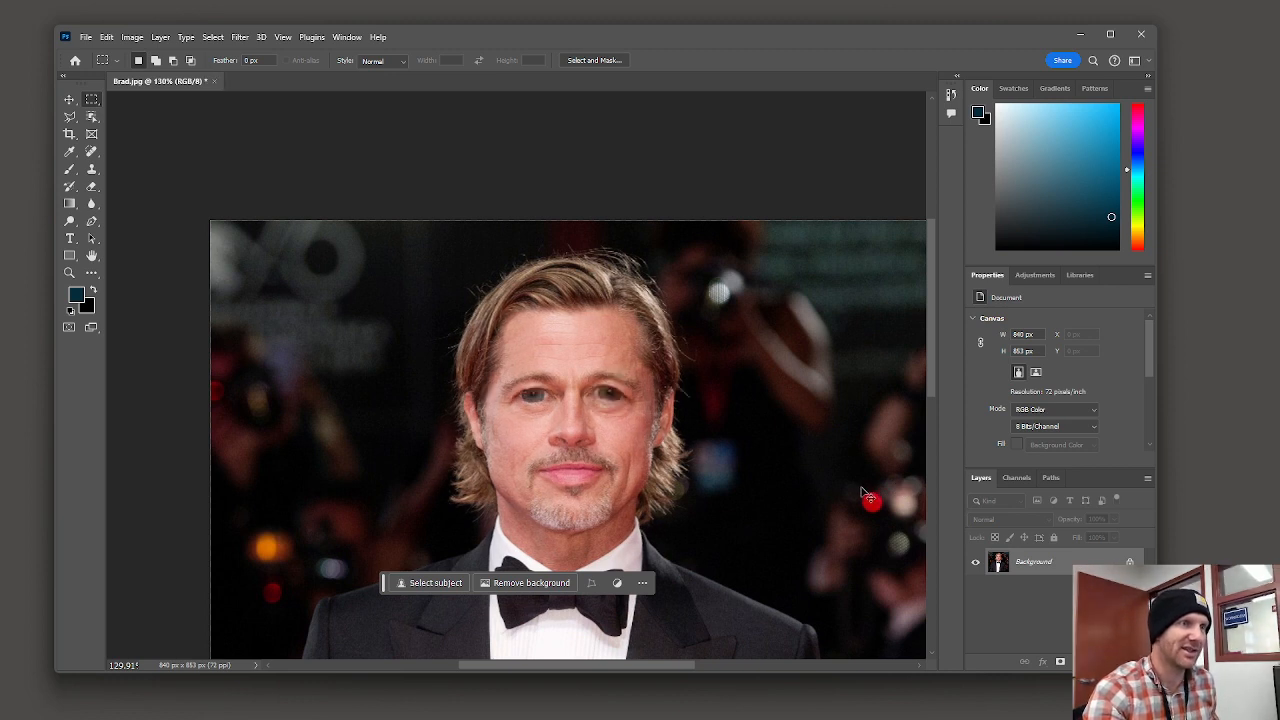
{"action": "key", "text": "ctrl+z"}
{"action": "key", "text": "ctrl+shift+z"}
{"action": "left_click", "coordinate": [70, 100]}
{"action": "left_click_drag", "start_coordinate": [764, 462], "coordinate": [767, 287]}
{"action": "scroll", "coordinate": [688, 310], "scroll_direction": "down", "scroll_amount": 5}
{"action": "scroll", "coordinate": [689, 310], "scroll_direction": "up", "scroll_amount": 1}
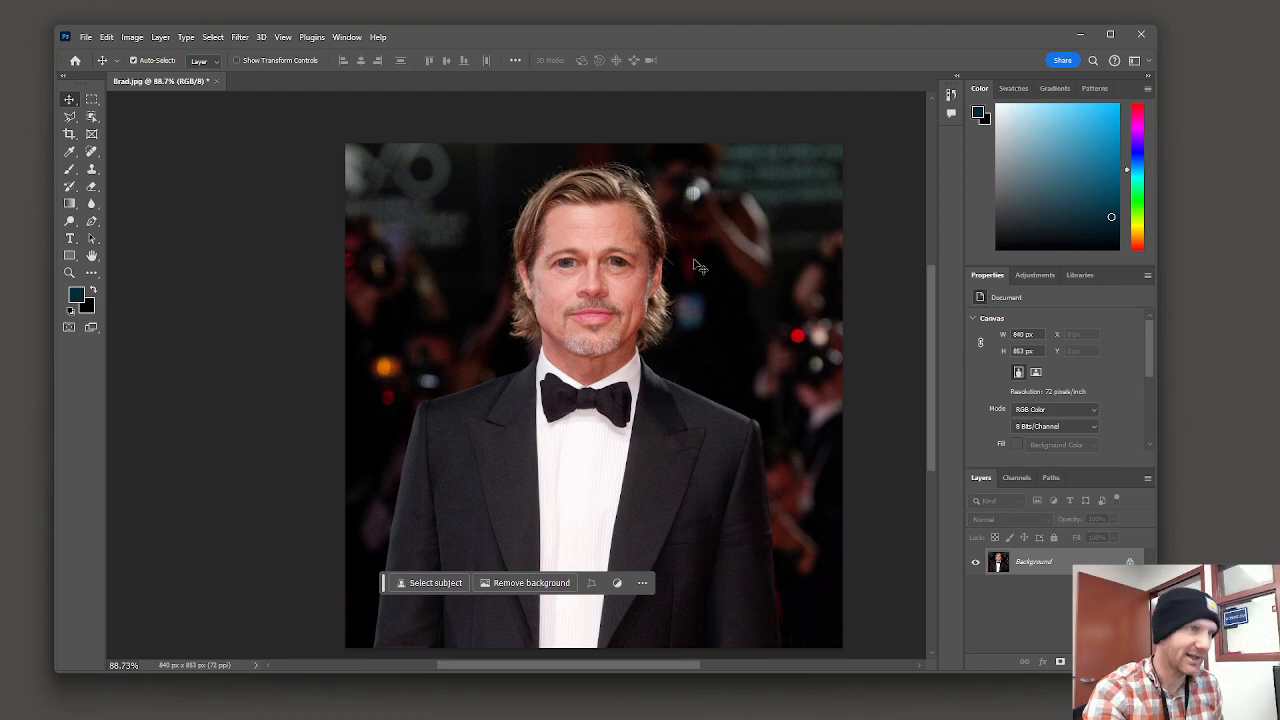
Select the Brush tool and reduce its size to 15 px over the man's mouth area.
{"action": "scroll", "coordinate": [597, 298], "scroll_direction": "up", "scroll_amount": 13}
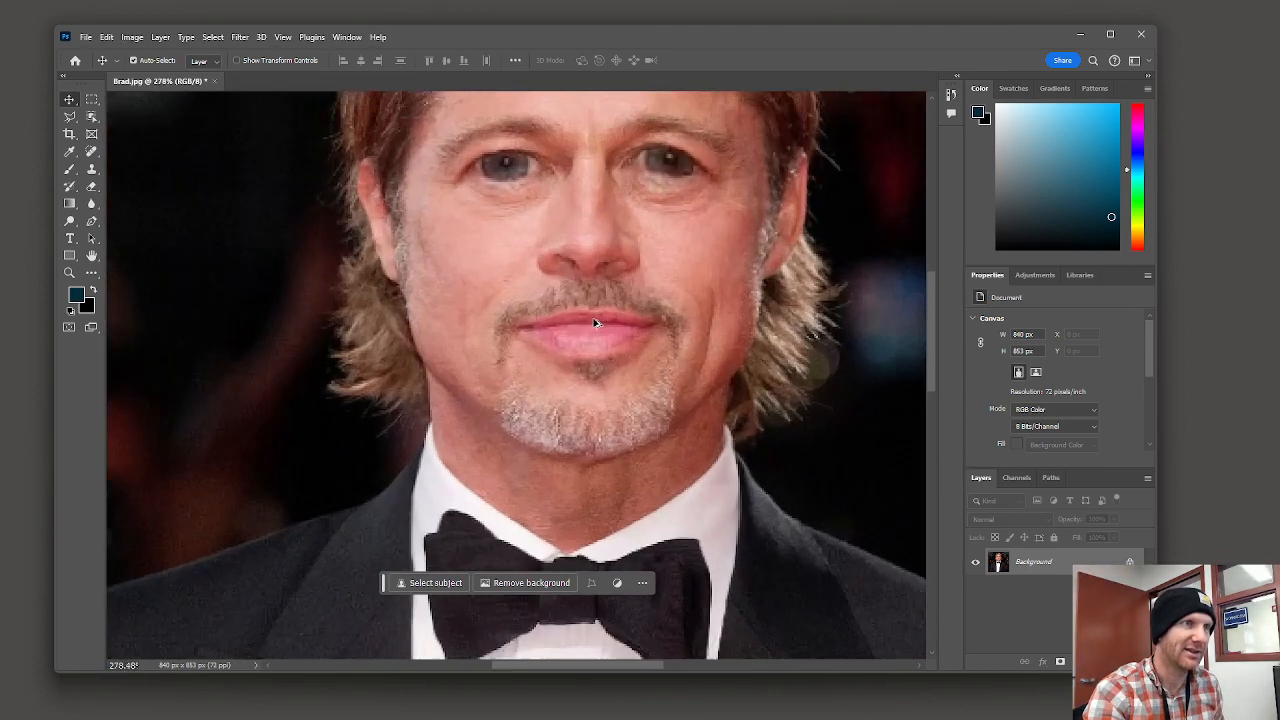
{"action": "left_click", "coordinate": [70, 171]}
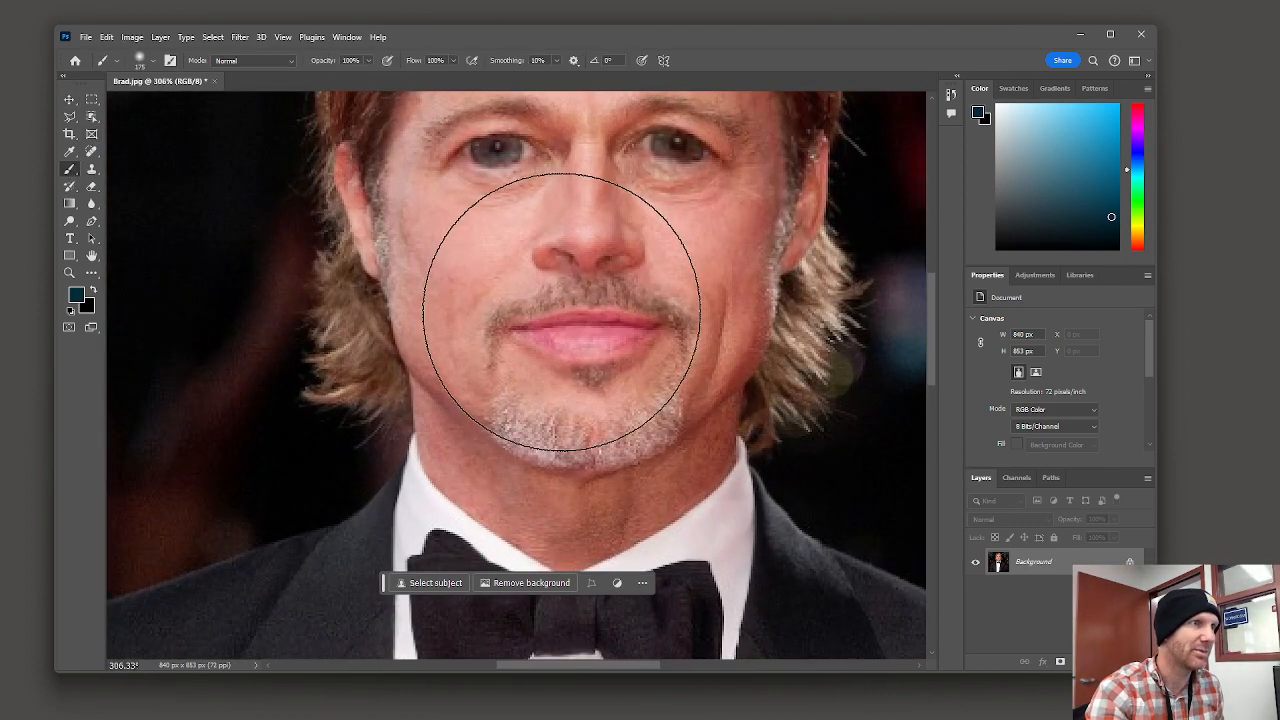
{"action": "key", "text": "bracketleft"}
{"action": "key", "text": "bracketleft"}
{"action": "key", "text": "bracketleft"}
{"action": "key", "text": "bracketleft"}
{"action": "key", "text": "bracketleft"}
{"action": "key", "text": "bracketleft"}
{"action": "key", "text": "bracketleft"}
{"action": "key", "text": "bracketleft"}
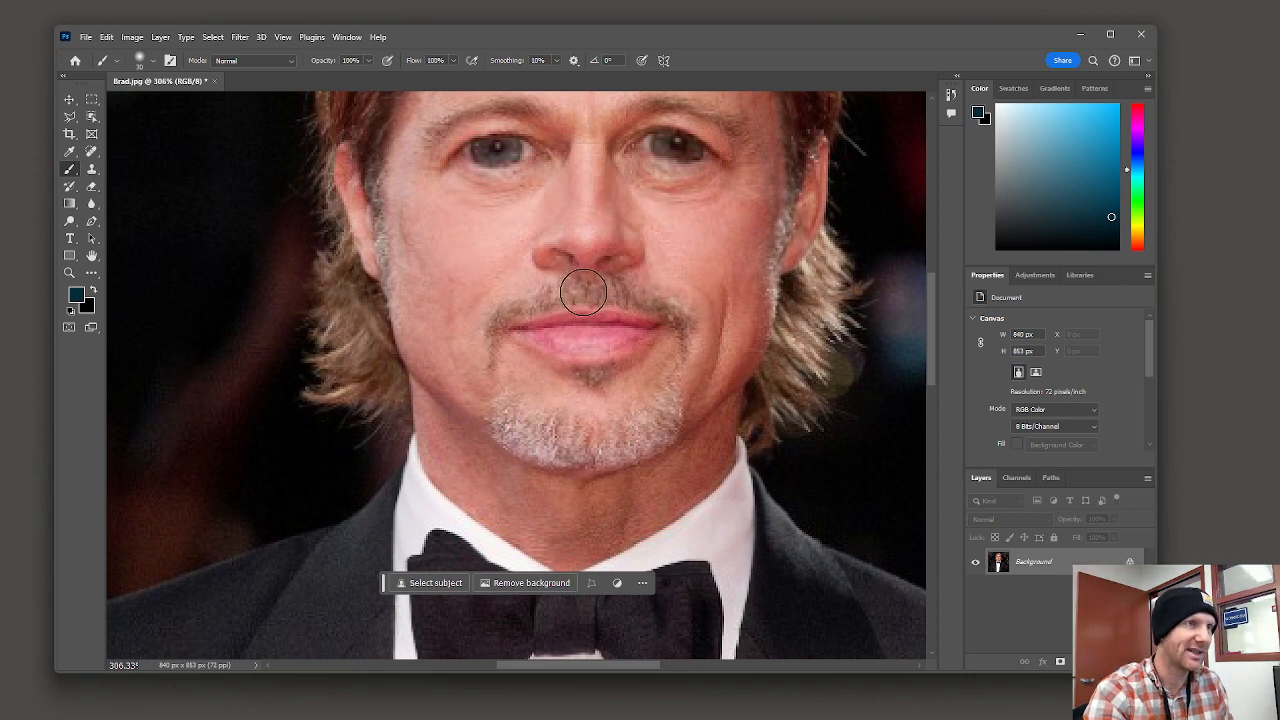
Choose the KYLE Ultimate Charcoal Pencil 25px Med2 preset from the Dry Media Brushes for use on the man's upper lip.
{"action": "left_click", "coordinate": [154, 62]}
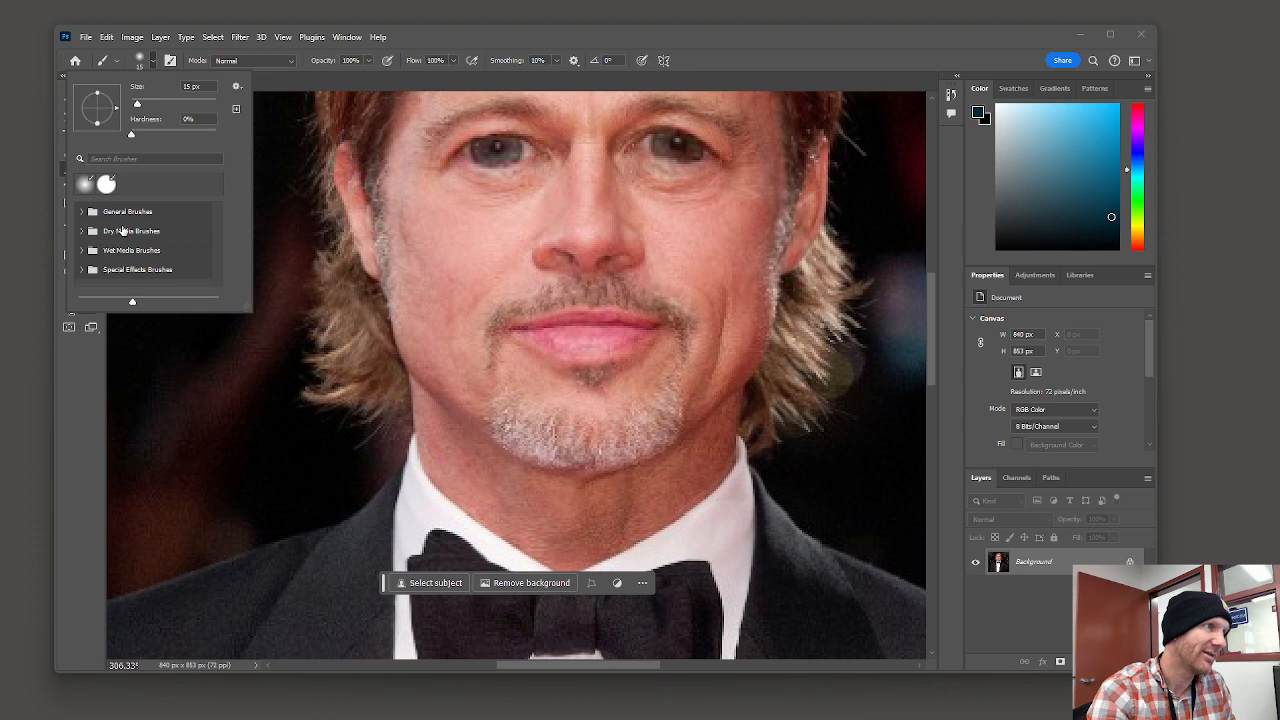
{"action": "scroll", "coordinate": [123, 231], "scroll_direction": "down", "scroll_amount": 2}
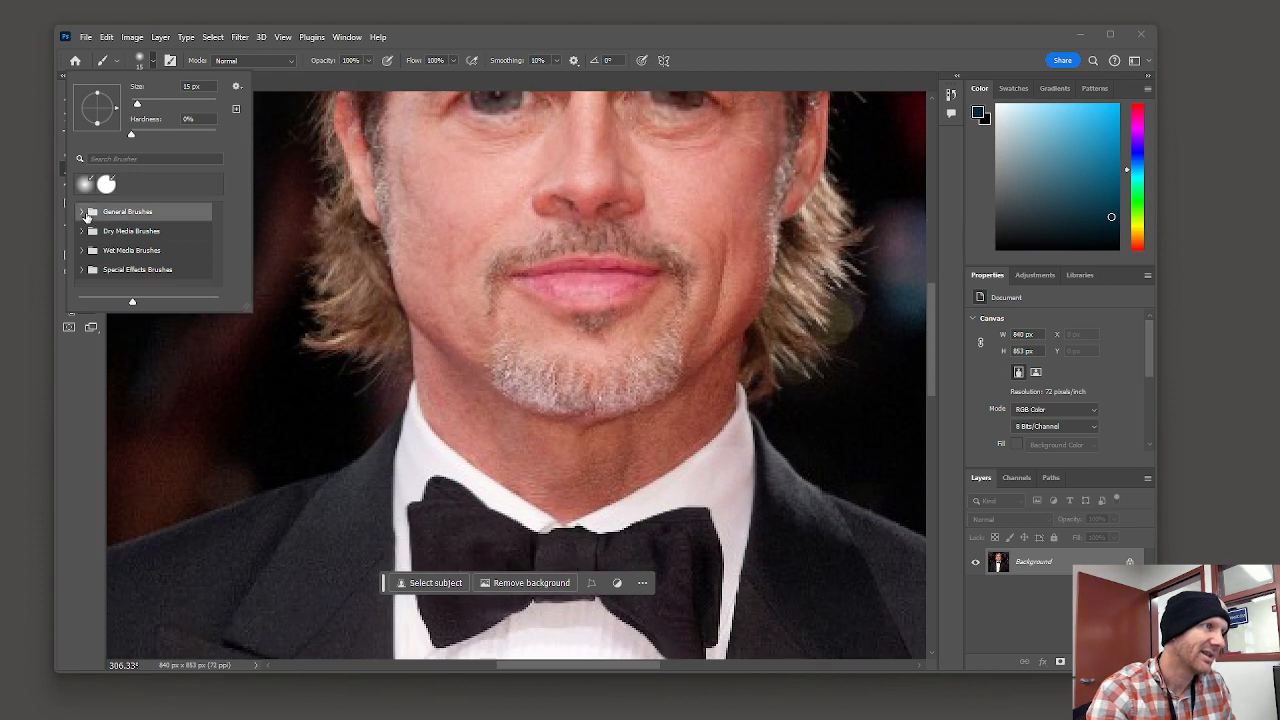
{"action": "left_click", "coordinate": [83, 217]}
{"action": "scroll", "coordinate": [113, 235], "scroll_direction": "down", "scroll_amount": 5}
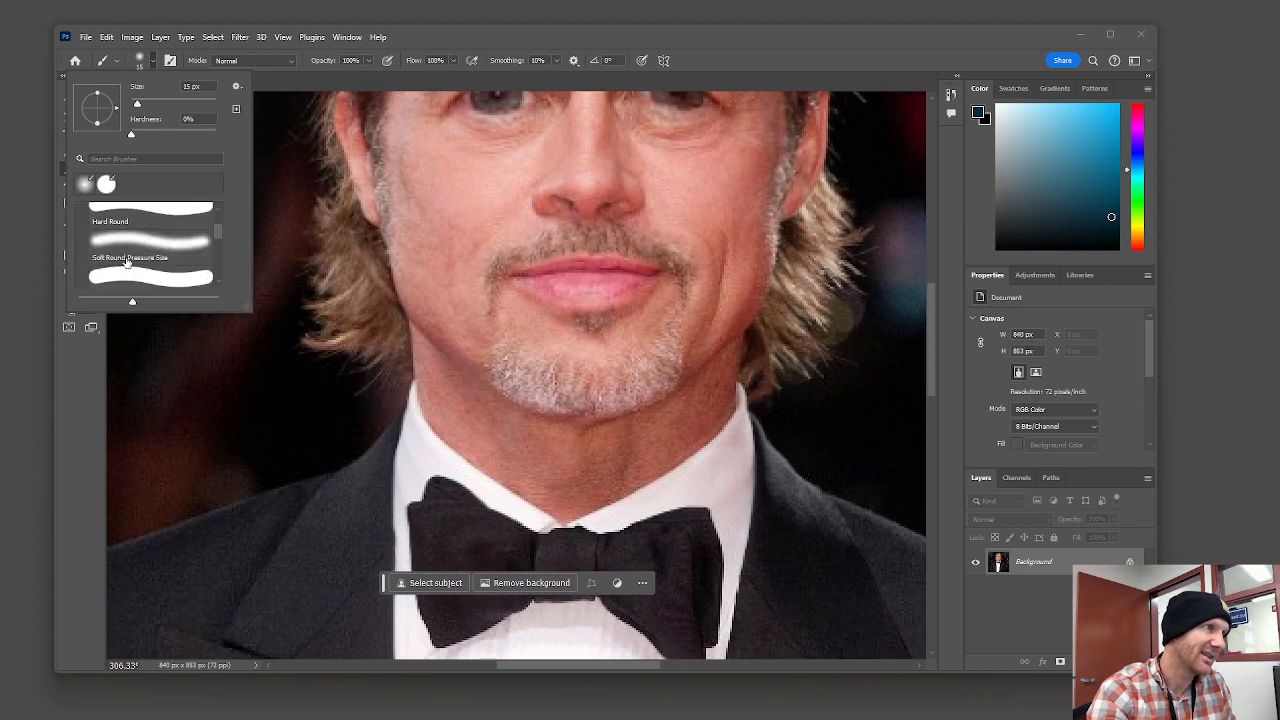
{"action": "scroll", "coordinate": [125, 261], "scroll_direction": "down", "scroll_amount": 5}
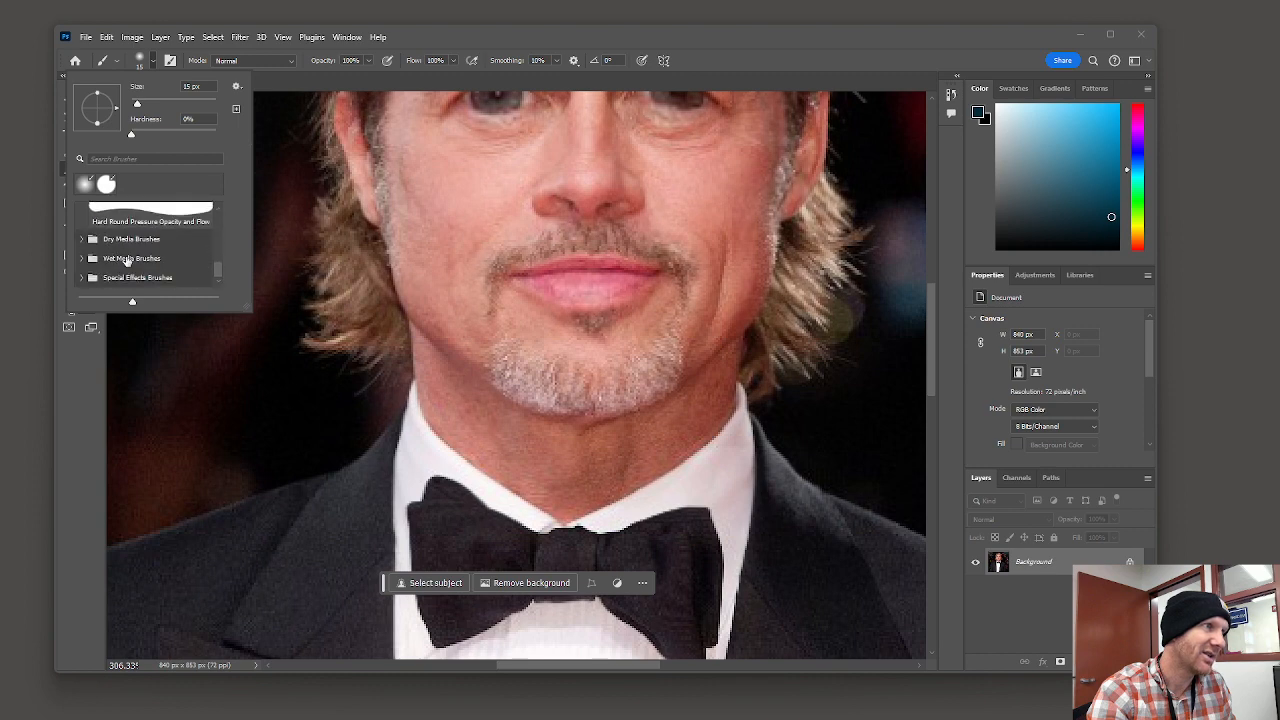
{"action": "left_click", "coordinate": [87, 241]}
{"action": "scroll", "coordinate": [158, 270], "scroll_direction": "down", "scroll_amount": 4}
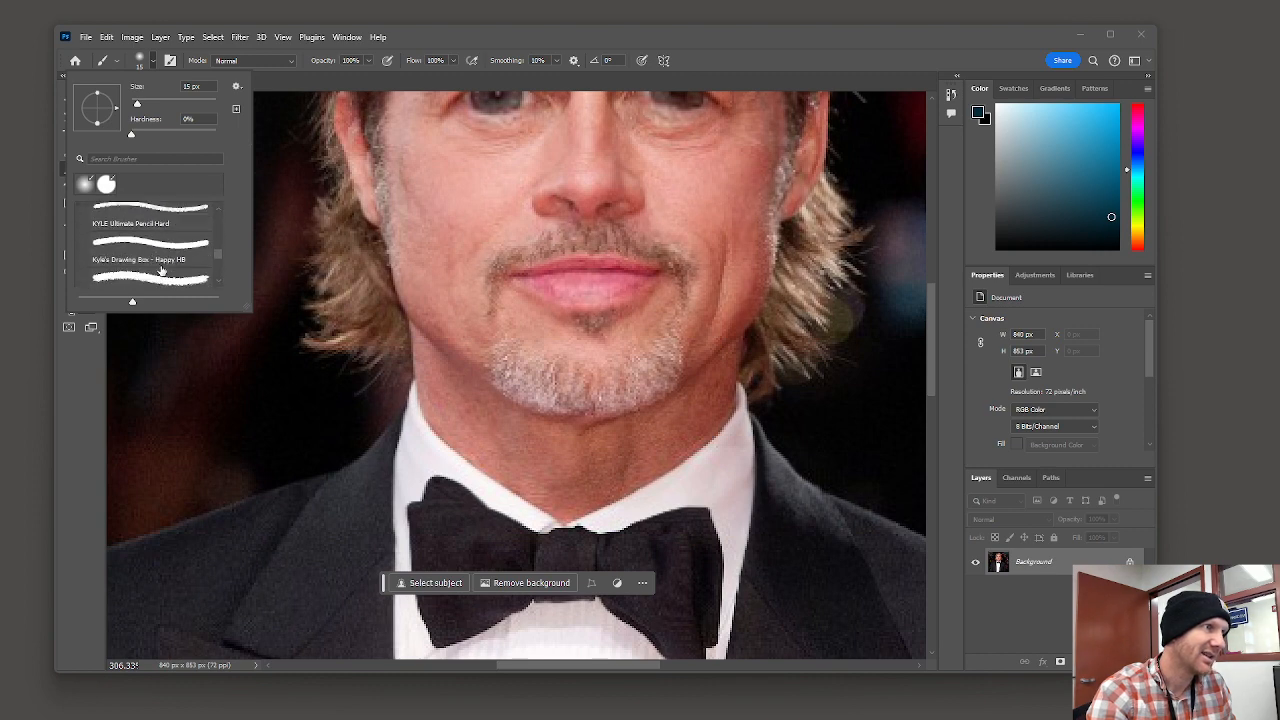
{"action": "scroll", "coordinate": [160, 270], "scroll_direction": "down", "scroll_amount": 8}
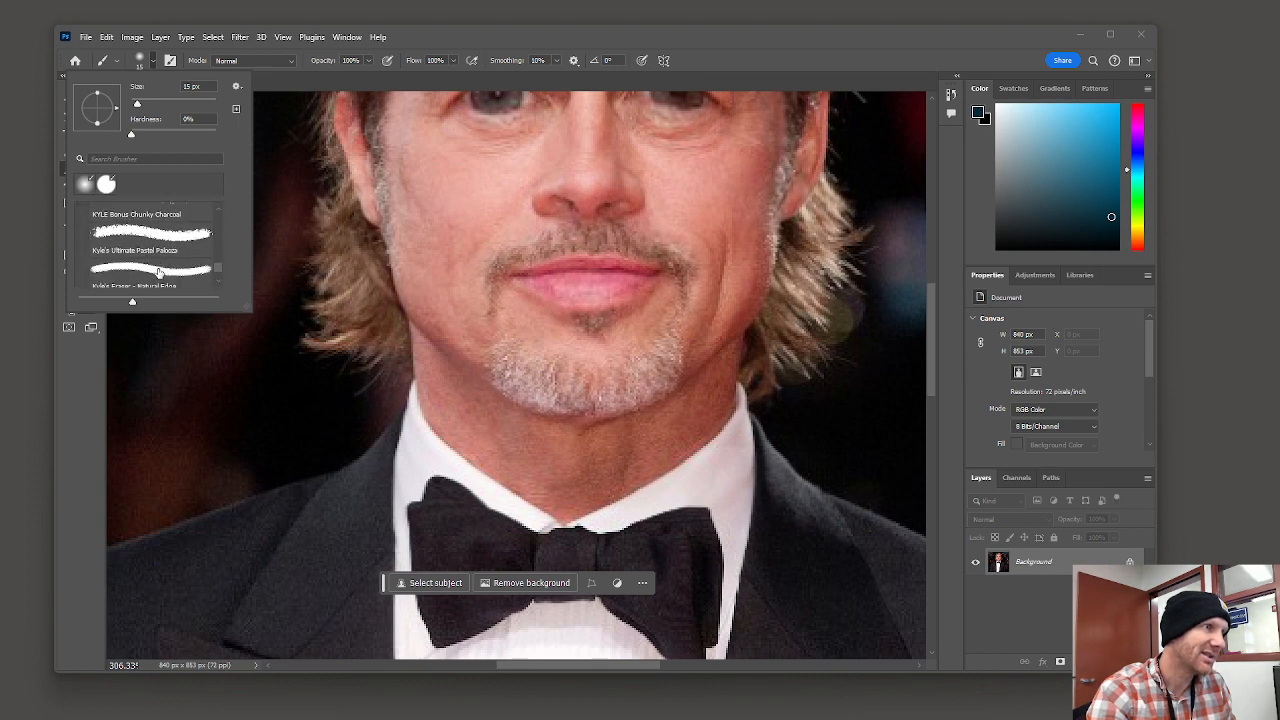
{"action": "scroll", "coordinate": [157, 273], "scroll_direction": "up", "scroll_amount": 6}
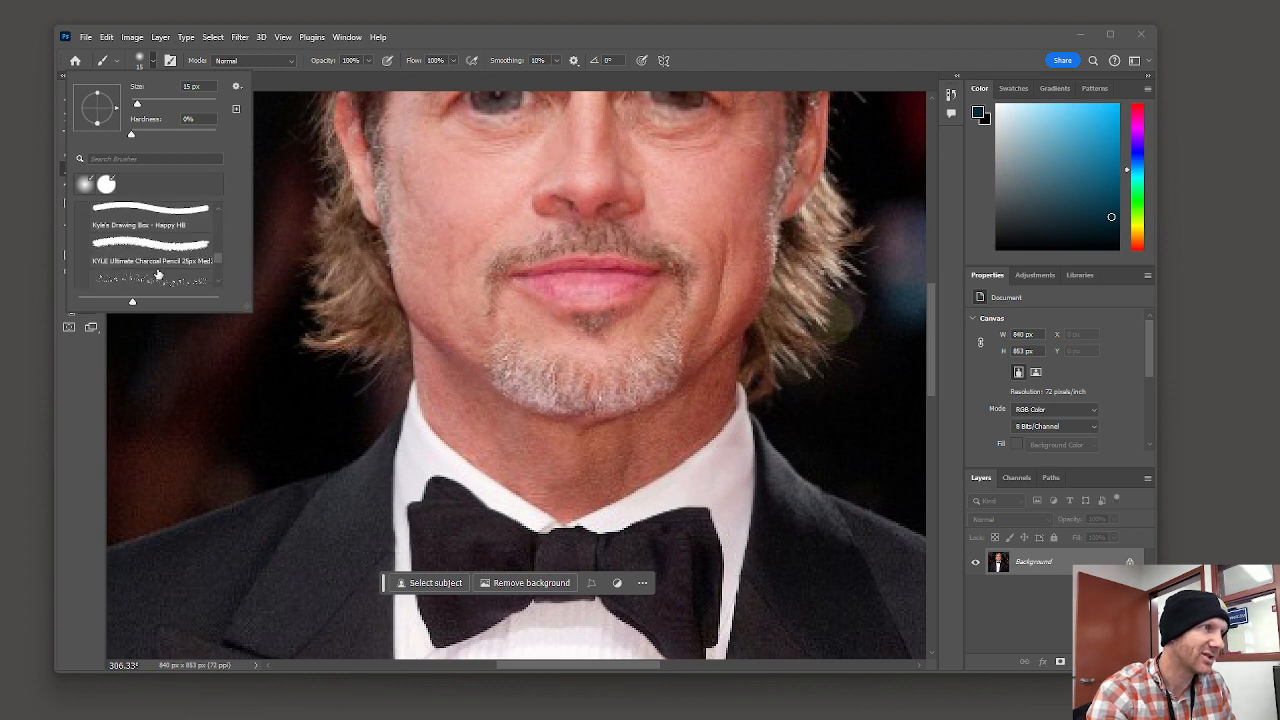
{"action": "scroll", "coordinate": [157, 273], "scroll_direction": "down", "scroll_amount": 2}
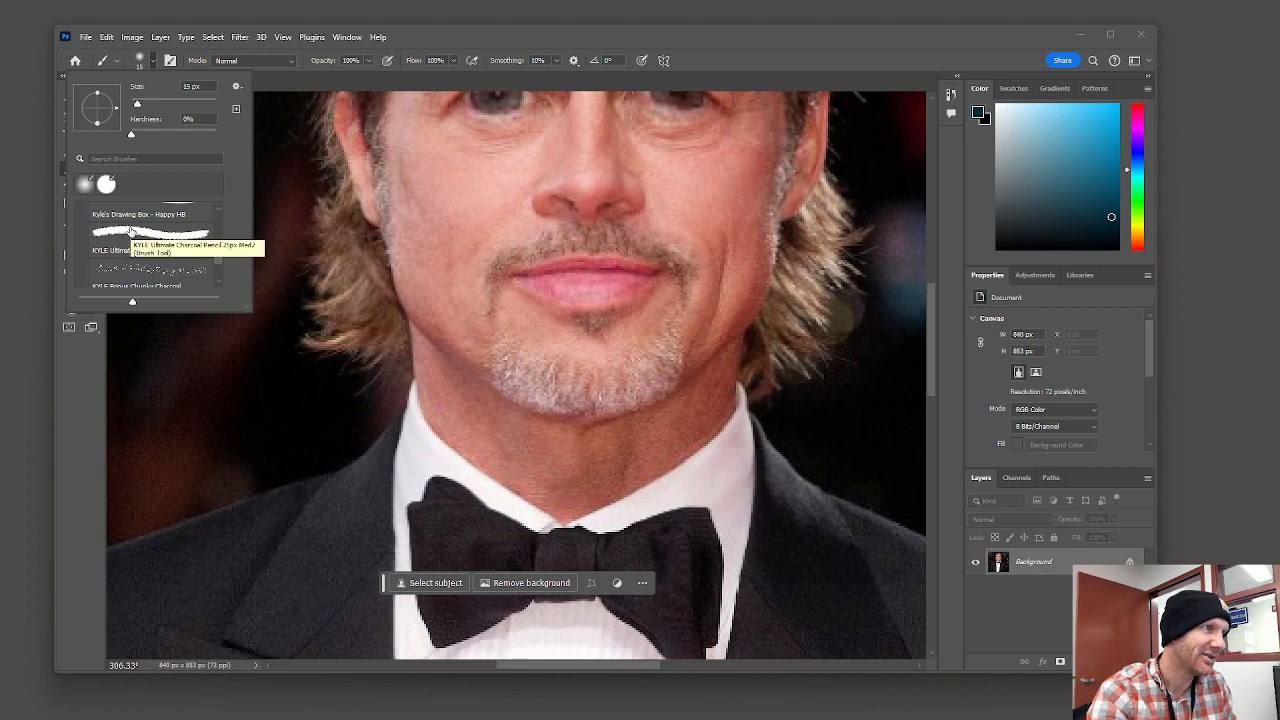
{"action": "left_click", "coordinate": [102, 232]}
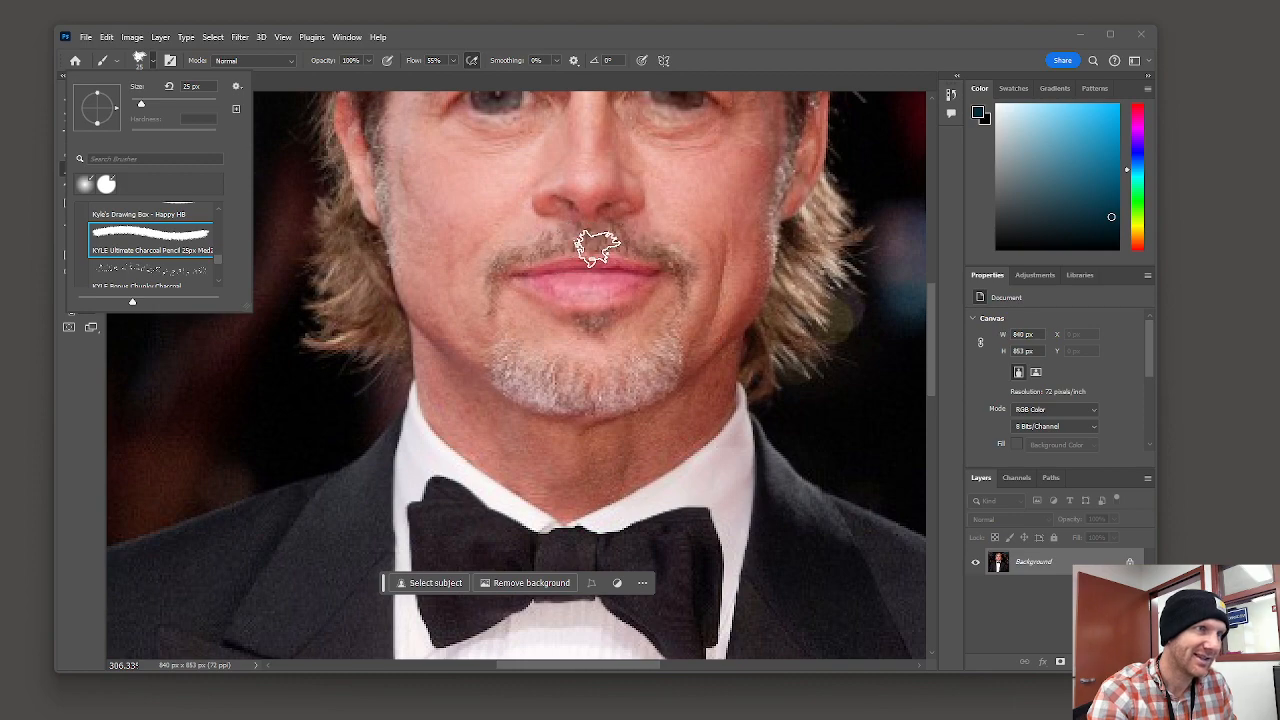
{"action": "scroll", "coordinate": [581, 230], "scroll_direction": "up", "scroll_amount": 6}
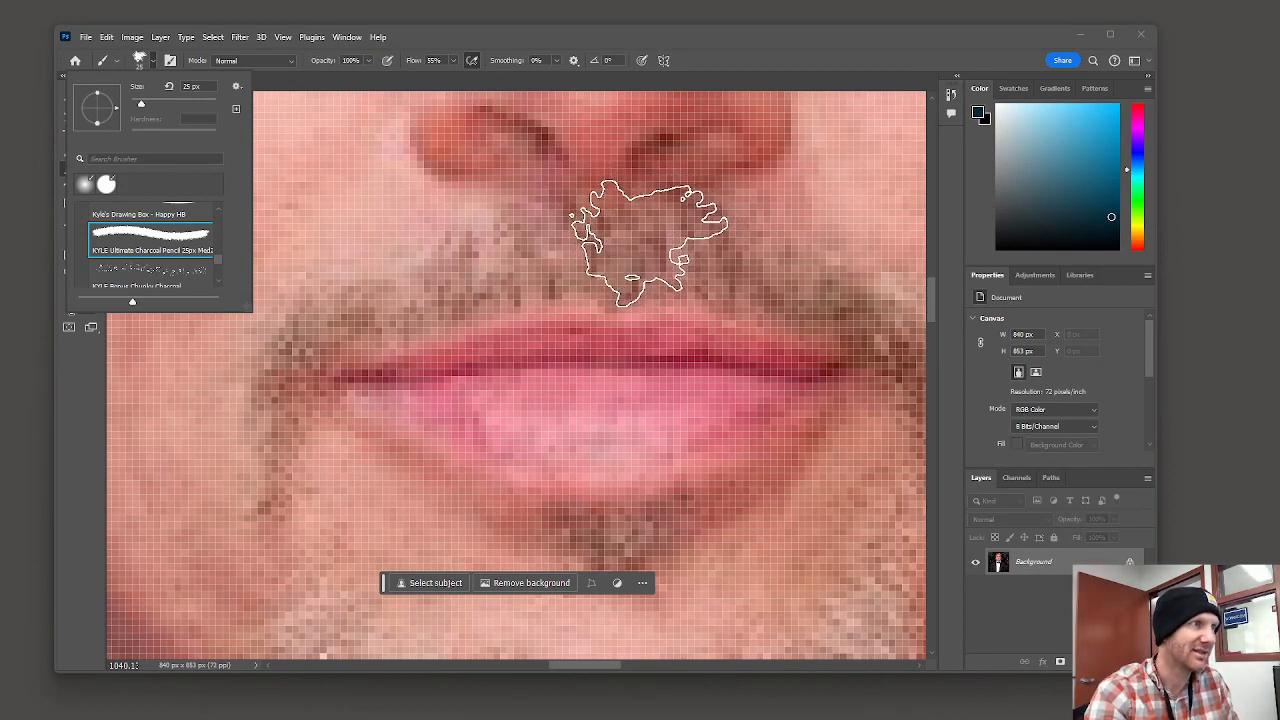
Reduce the charcoal pencil brush size to 4 px over the man's upper lip.
{"action": "key", "text": "Return"}
{"action": "key", "text": "bracketleft"}
{"action": "key", "text": "bracketleft"}
{"action": "key", "text": "bracketleft"}
{"action": "key", "text": "bracketleft"}
{"action": "key", "text": "bracketleft"}
{"action": "key", "text": "bracketleft"}
{"action": "key", "text": "bracketleft"}
{"action": "key", "text": "bracketleft"}
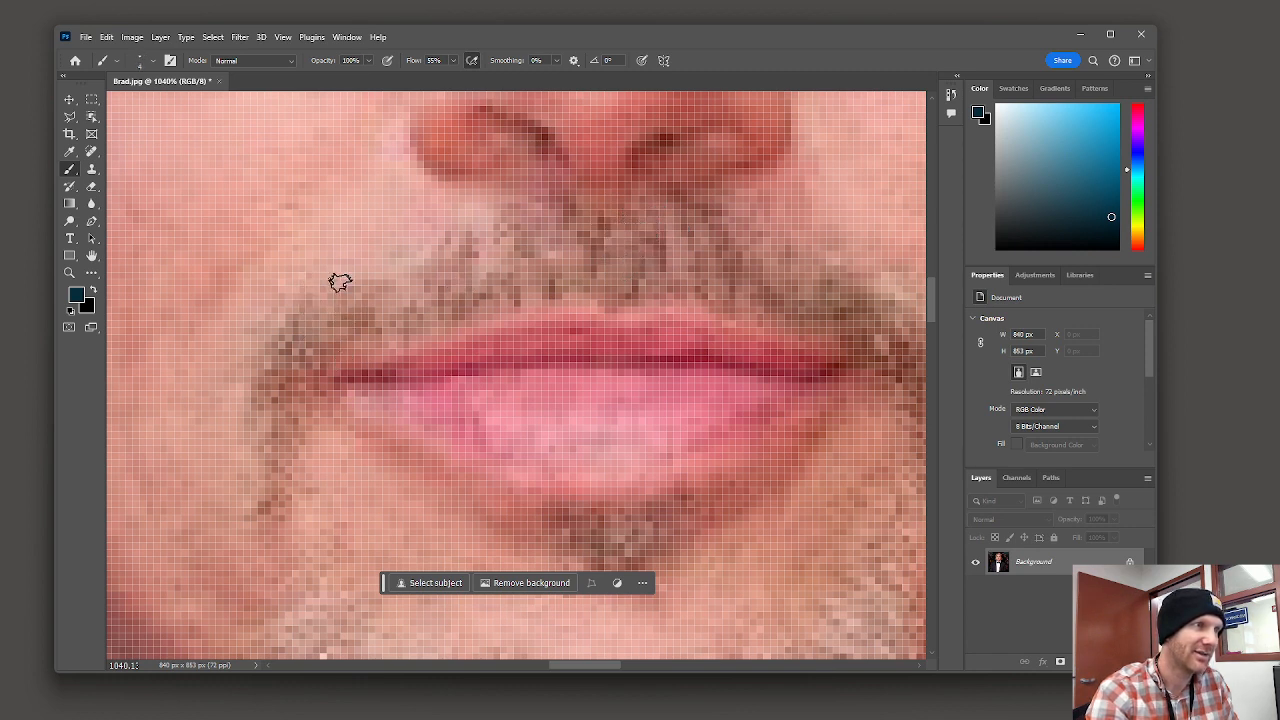
Set the foreground colour to black (000000).
{"action": "left_click", "coordinate": [78, 294]}
{"action": "left_click_drag", "start_coordinate": [630, 318], "coordinate": [650, 379]}
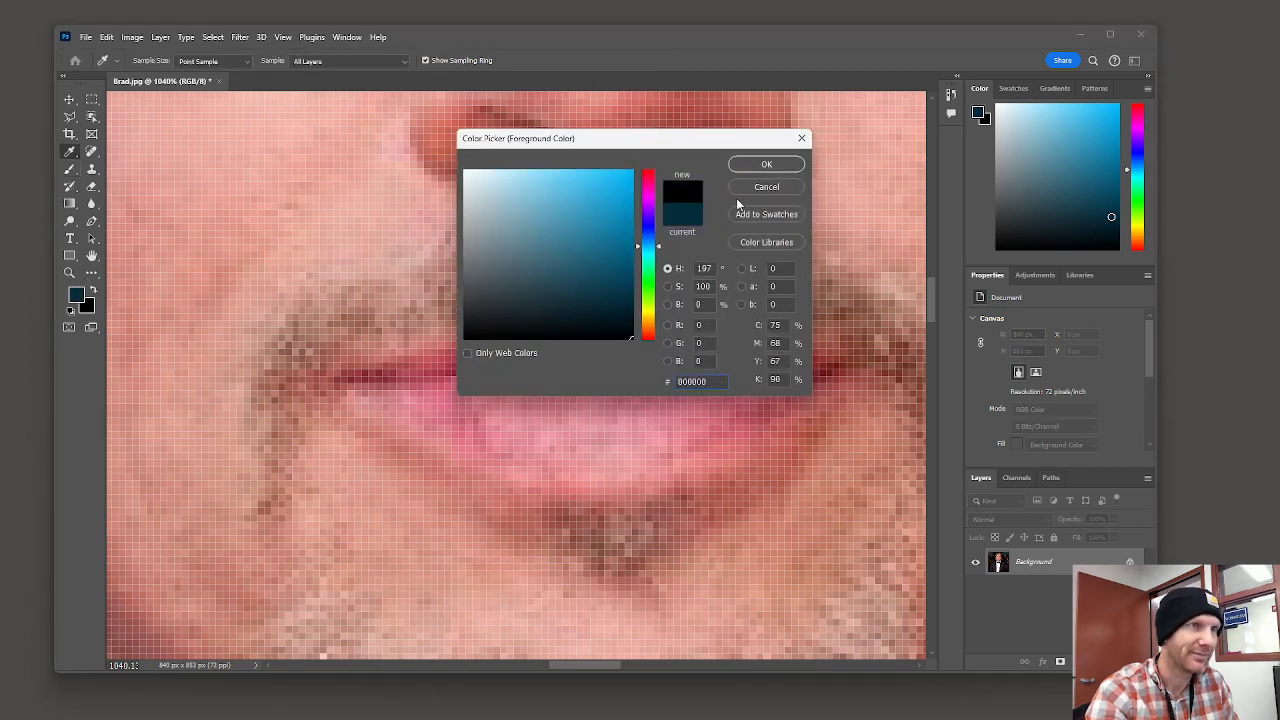
{"action": "left_click", "coordinate": [766, 164]}
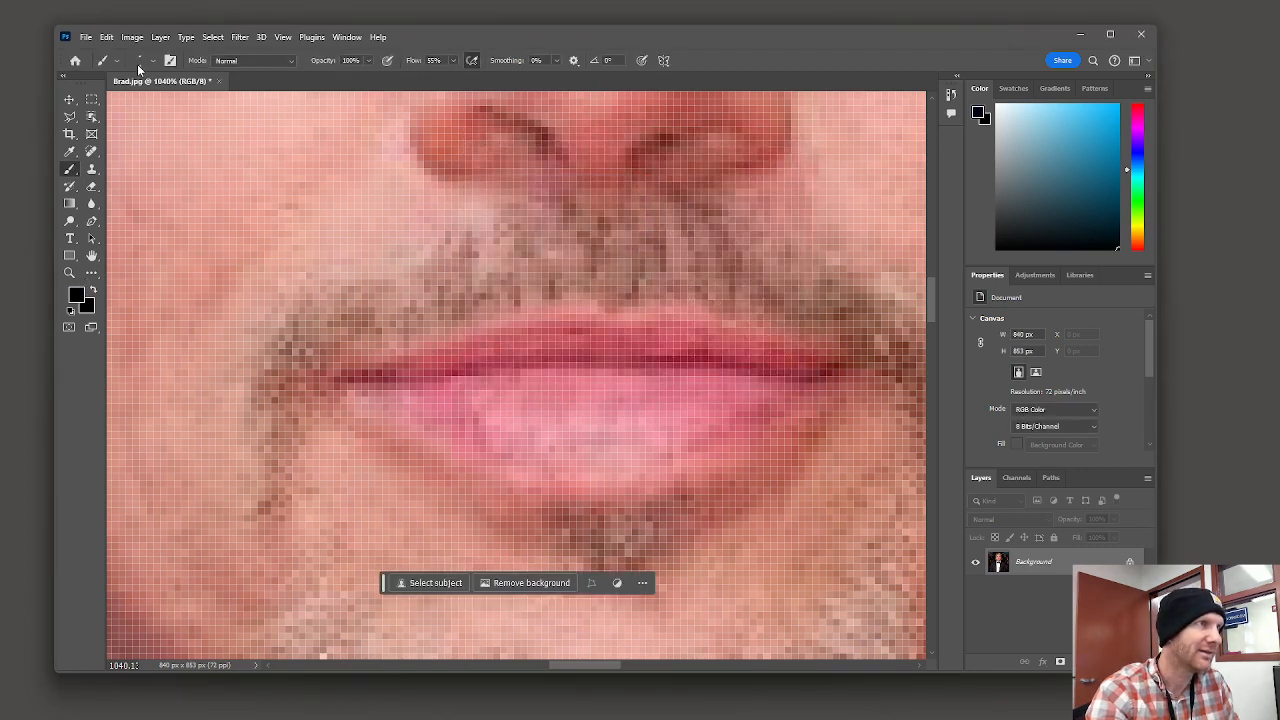
{"action": "left_click", "coordinate": [252, 62]}
{"action": "left_click", "coordinate": [230, 74]}
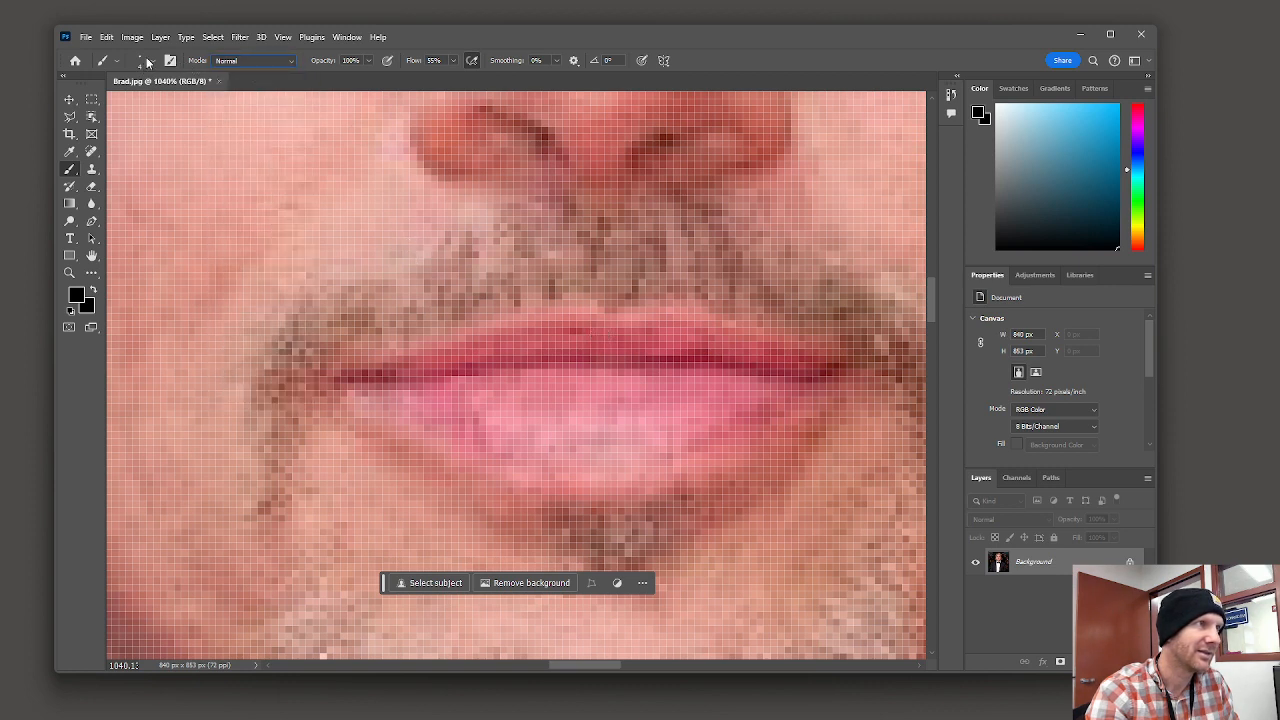
{"action": "left_click", "coordinate": [152, 60]}
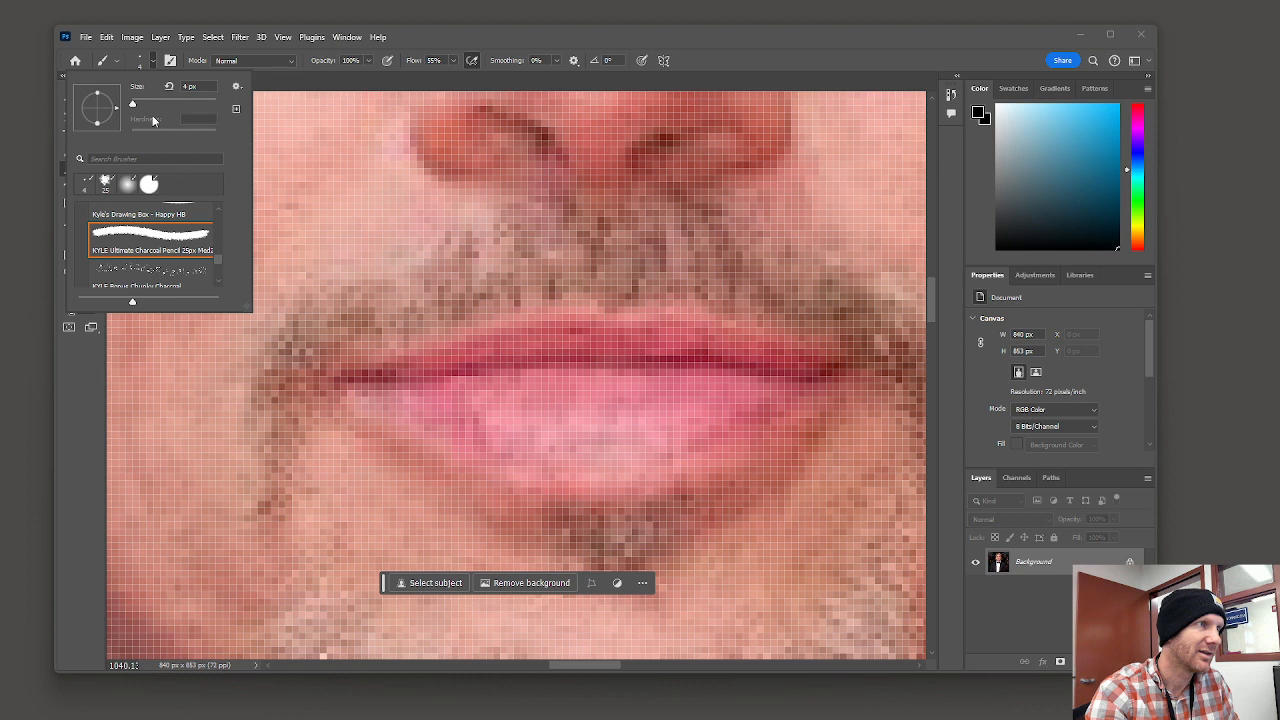
{"action": "left_click", "coordinate": [460, 195]}
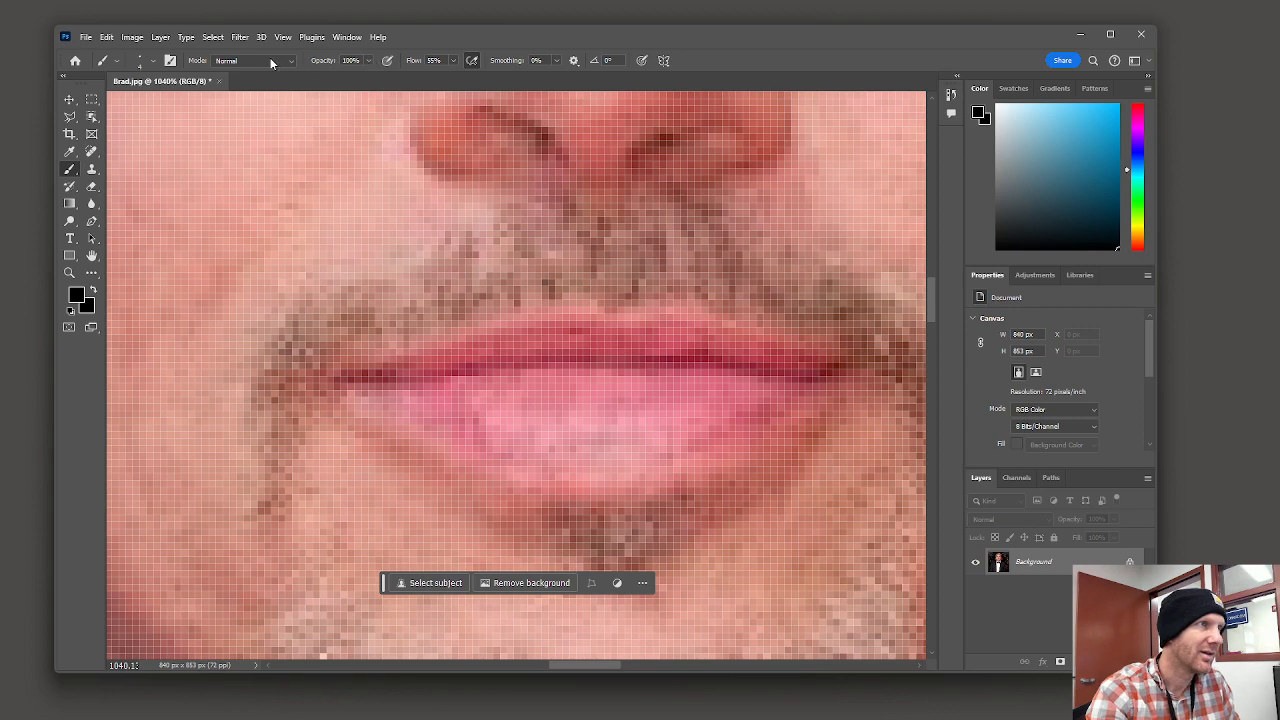
Try painting beside the mouth with the charcoal brush enlarged to 70 px, and undo the stroke.
{"action": "key", "text": "bracketright"}
{"action": "key", "text": "bracketright"}
{"action": "key", "text": "bracketright"}
{"action": "key", "text": "bracketright"}
{"action": "key", "text": "bracketright"}
{"action": "key", "text": "bracketright"}
{"action": "key", "text": "bracketright"}
{"action": "key", "text": "bracketright"}
{"action": "key", "text": "bracketright"}
{"action": "key", "text": "bracketright"}
{"action": "key", "text": "bracketright"}
{"action": "key", "text": "bracketright"}
{"action": "key", "text": "bracketright"}
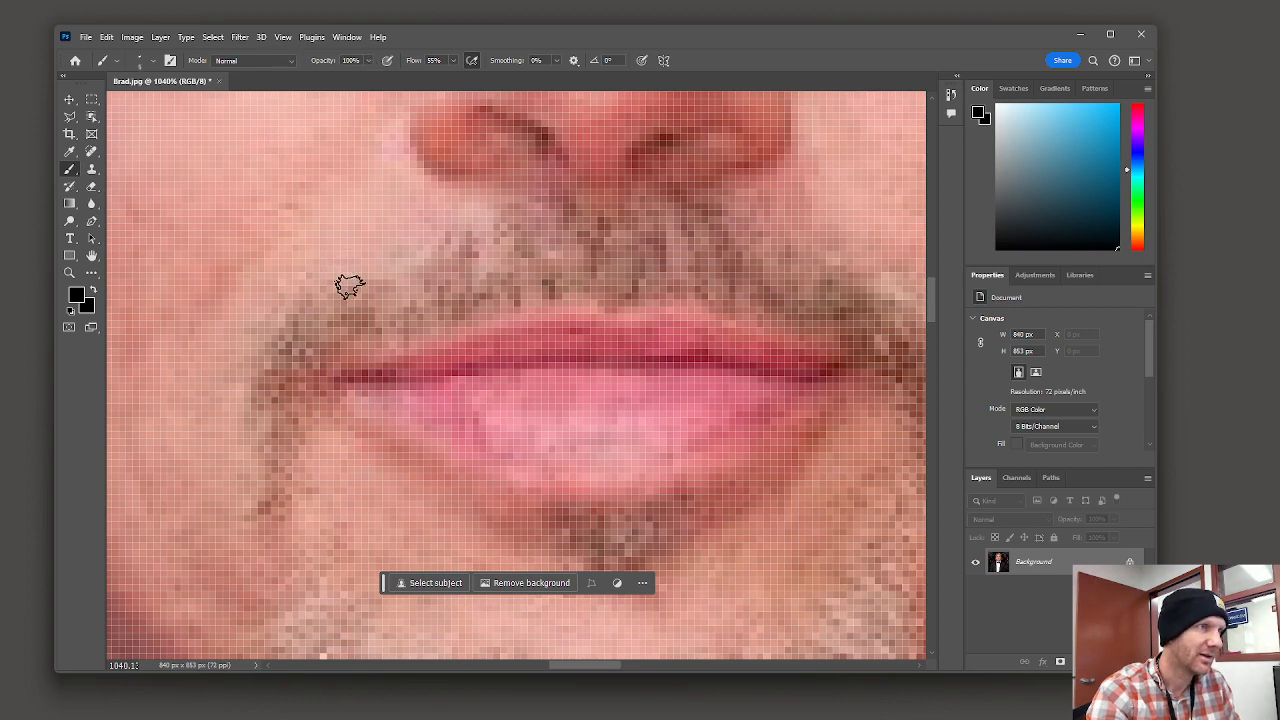
{"action": "key", "text": "bracketright"}
{"action": "key", "text": "bracketright"}
{"action": "key", "text": "bracketright"}
{"action": "left_click_drag", "start_coordinate": [350, 245], "coordinate": [436, 460]}
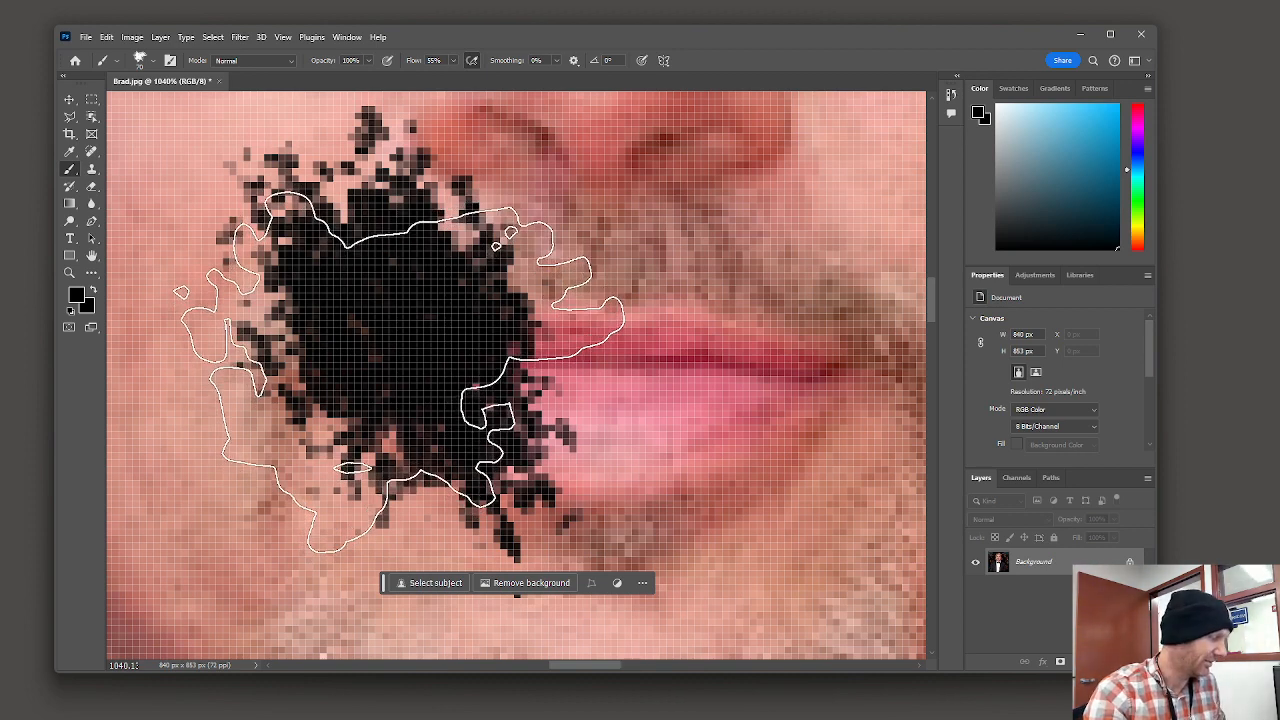
{"action": "key", "text": "ctrl+z"}
Shrink the charcoal brush, try a single dab above the mouth corner, and undo it.
{"action": "key", "text": "bracketleft"}
{"action": "key", "text": "bracketleft"}
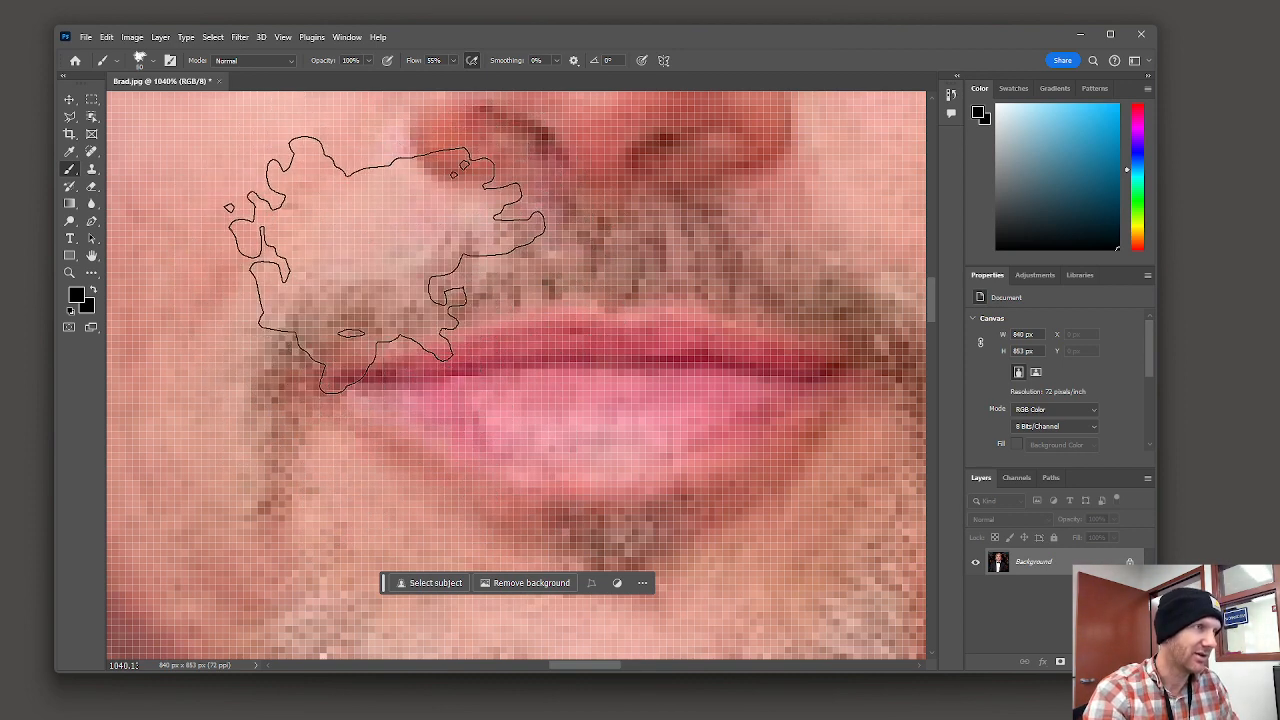
{"action": "key", "text": "bracketleft"}
{"action": "key", "text": "bracketleft"}
{"action": "key", "text": "bracketleft"}
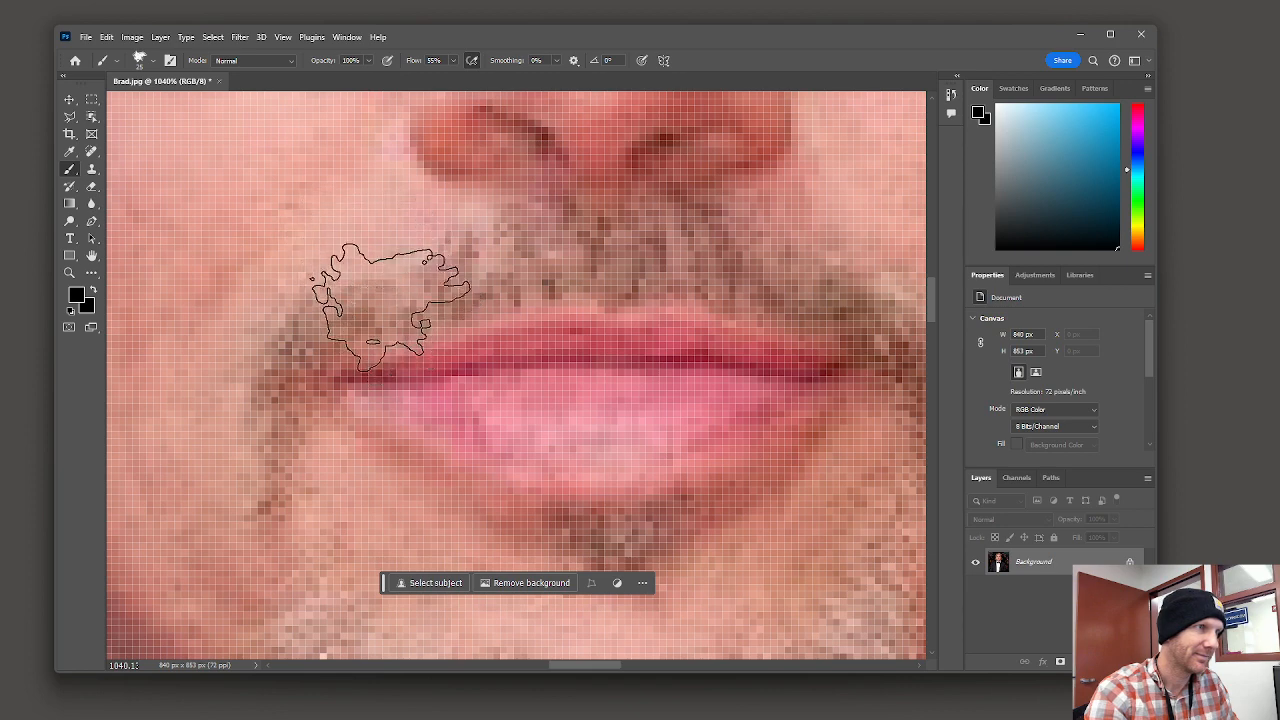
{"action": "left_click", "coordinate": [395, 300]}
{"action": "key", "text": "ctrl+z"}
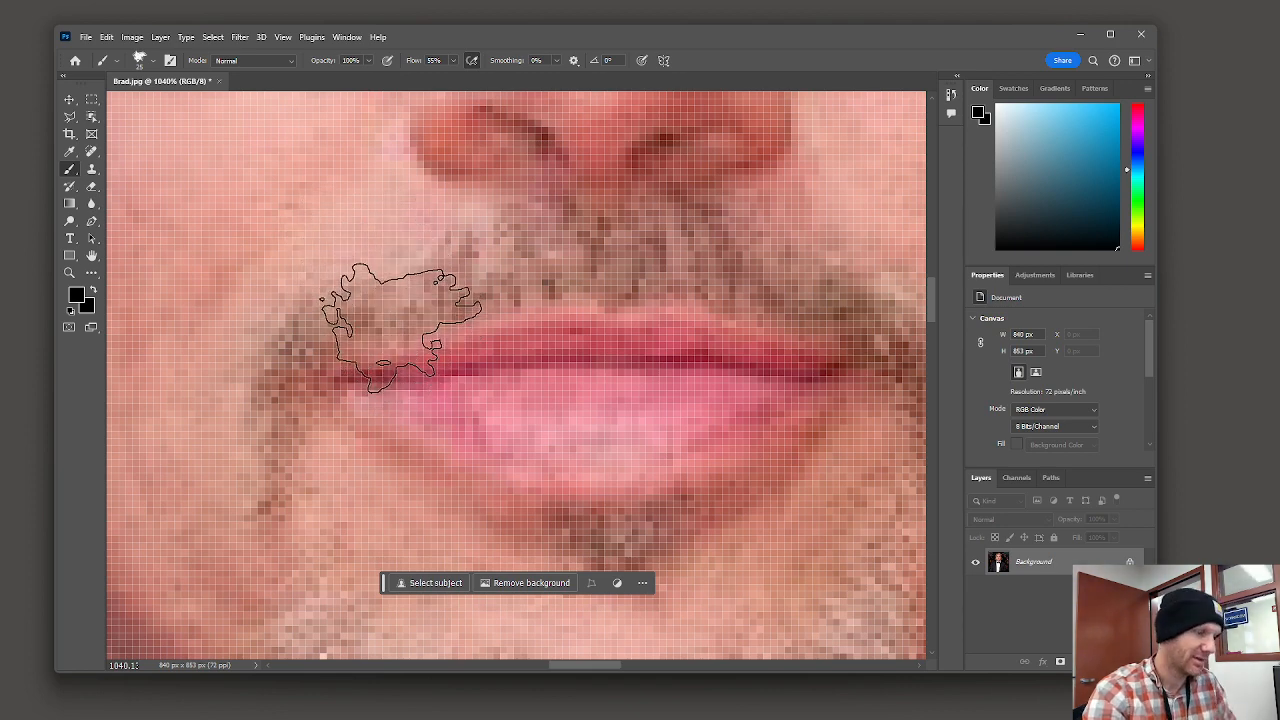
Shrink the charcoal brush further and paint short black moustache hairs above the left corner of the mouth.
{"action": "key", "text": "bracketleft"}
{"action": "key", "text": "bracketleft"}
{"action": "key", "text": "bracketleft"}
{"action": "left_click", "coordinate": [365, 302]}
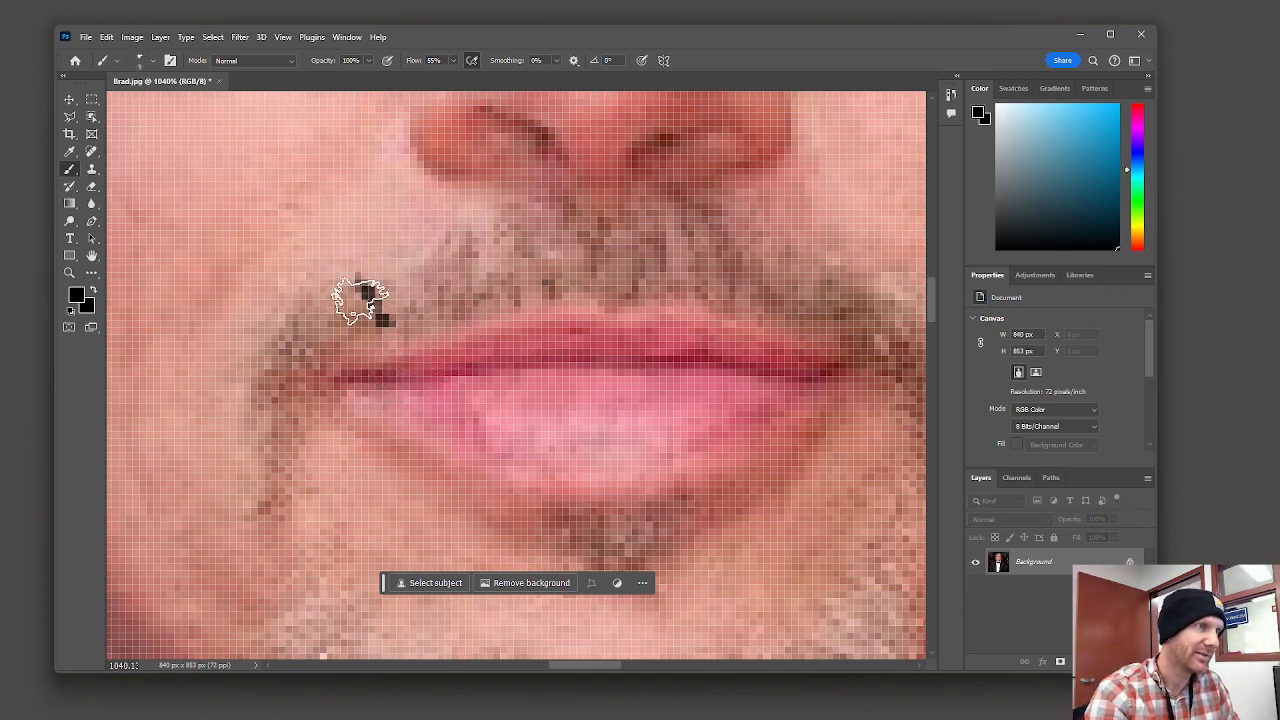
{"action": "left_click", "coordinate": [362, 310]}
{"action": "left_click", "coordinate": [334, 330]}
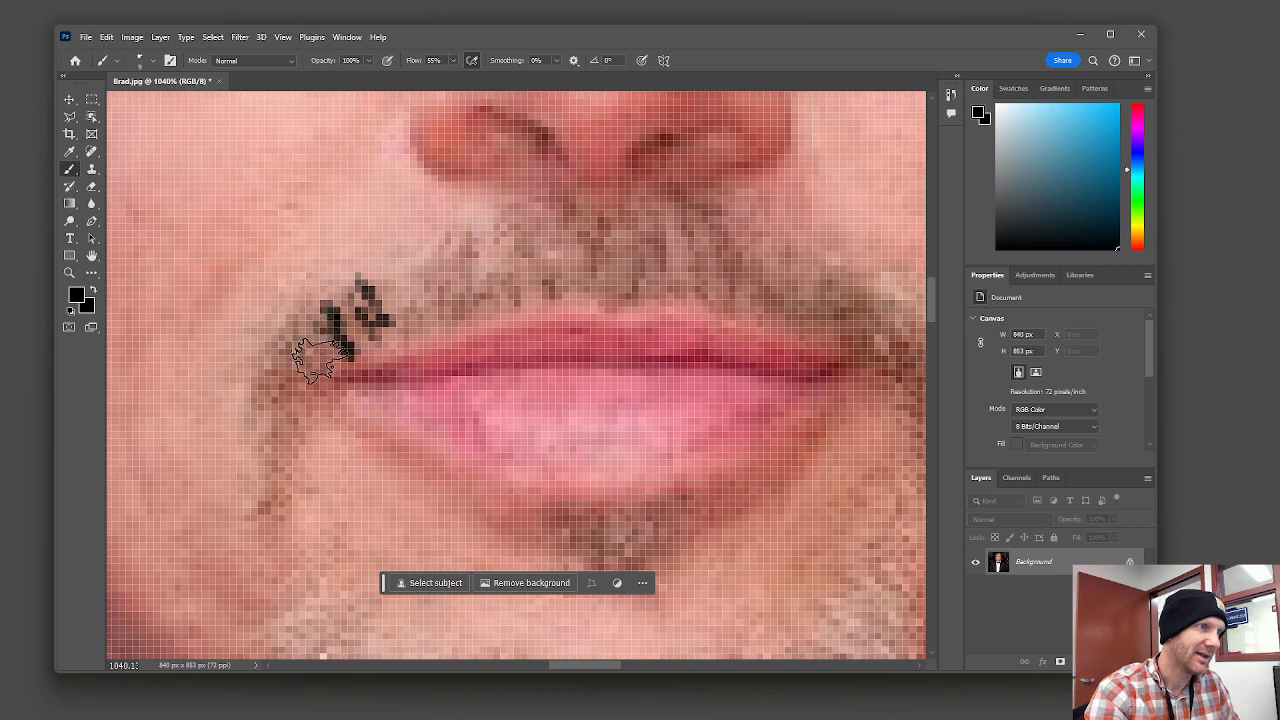
{"action": "left_click", "coordinate": [320, 357]}
{"action": "left_click", "coordinate": [366, 276]}
{"action": "left_click", "coordinate": [404, 274]}
{"action": "left_click", "coordinate": [424, 332]}
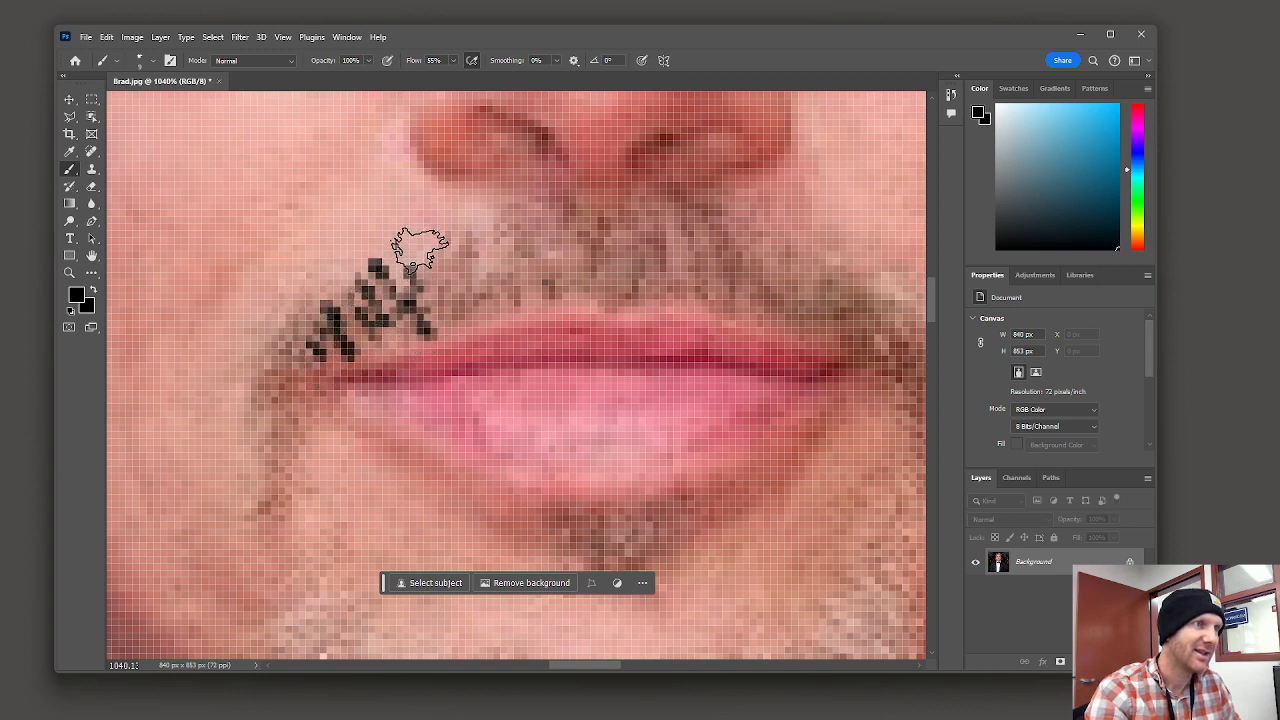
Continue the short black moustache hairs along the left half of the upper lip up to beneath the nose.
{"action": "left_click", "coordinate": [419, 250]}
{"action": "left_click", "coordinate": [456, 308]}
{"action": "left_click", "coordinate": [454, 243]}
{"action": "left_click", "coordinate": [481, 298]}
{"action": "left_click", "coordinate": [478, 207]}
{"action": "left_click", "coordinate": [506, 270]}
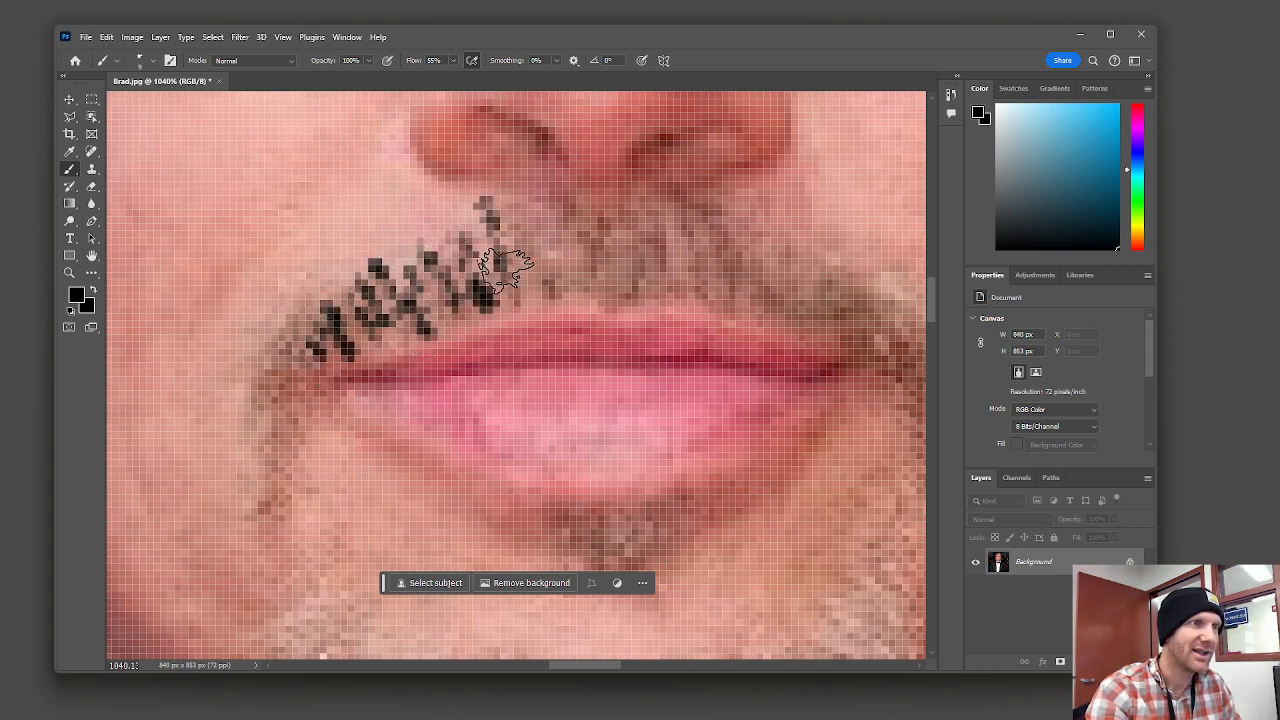
{"action": "left_click_drag", "start_coordinate": [527, 217], "coordinate": [522, 284]}
{"action": "left_click_drag", "start_coordinate": [540, 214], "coordinate": [544, 280]}
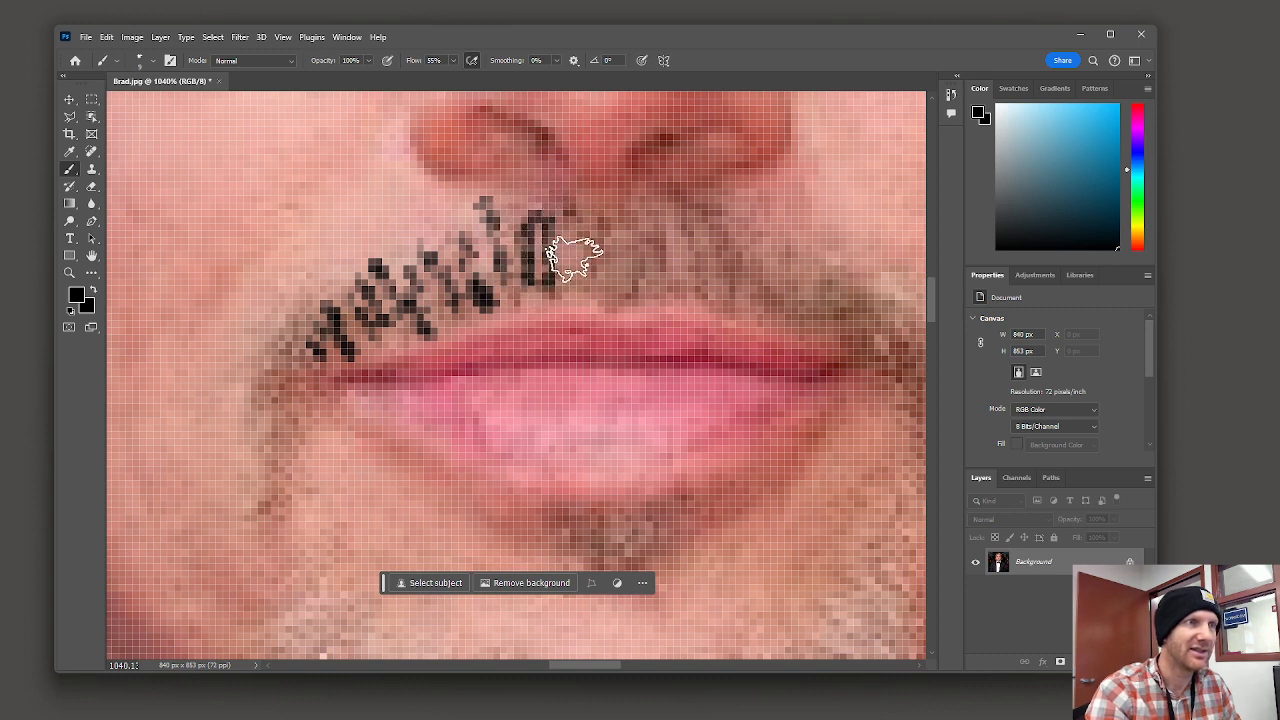
{"action": "left_click_drag", "start_coordinate": [570, 215], "coordinate": [566, 282]}
Paint short vertical moustache hairs along the right half of the upper lip out to the mouth corner.
{"action": "left_click_drag", "start_coordinate": [652, 210], "coordinate": [651, 271]}
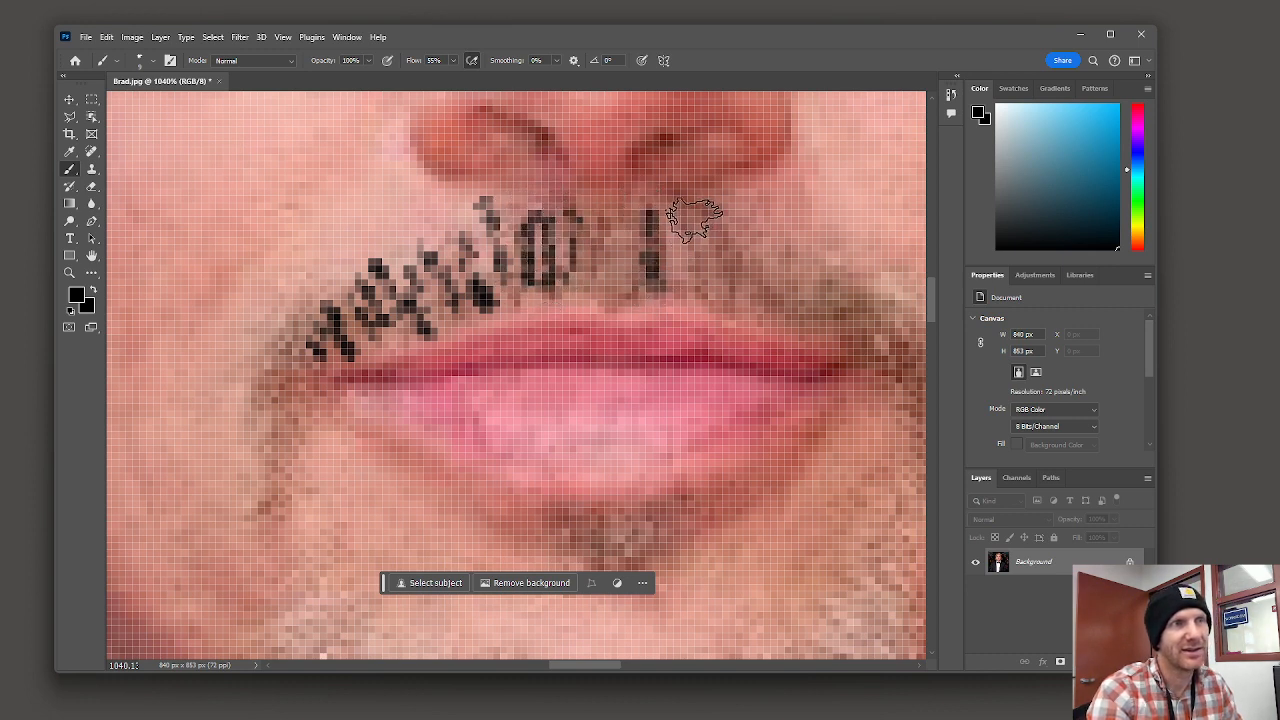
{"action": "left_click_drag", "start_coordinate": [695, 218], "coordinate": [690, 282]}
{"action": "left_click_drag", "start_coordinate": [740, 240], "coordinate": [700, 286]}
{"action": "mouse_move", "coordinate": [780, 251]}
{"action": "left_mouse_down"}
{"action": "mouse_move", "coordinate": [795, 288]}
{"action": "mouse_move", "coordinate": [640, 297]}
{"action": "mouse_move", "coordinate": [612, 325]}
{"action": "left_mouse_up"}
{"action": "mouse_move", "coordinate": [655, 285]}
{"action": "left_mouse_down"}
{"action": "mouse_move", "coordinate": [644, 322]}
{"action": "mouse_move", "coordinate": [679, 290]}
{"action": "mouse_move", "coordinate": [677, 340]}
{"action": "mouse_move", "coordinate": [712, 314]}
{"action": "left_mouse_up"}
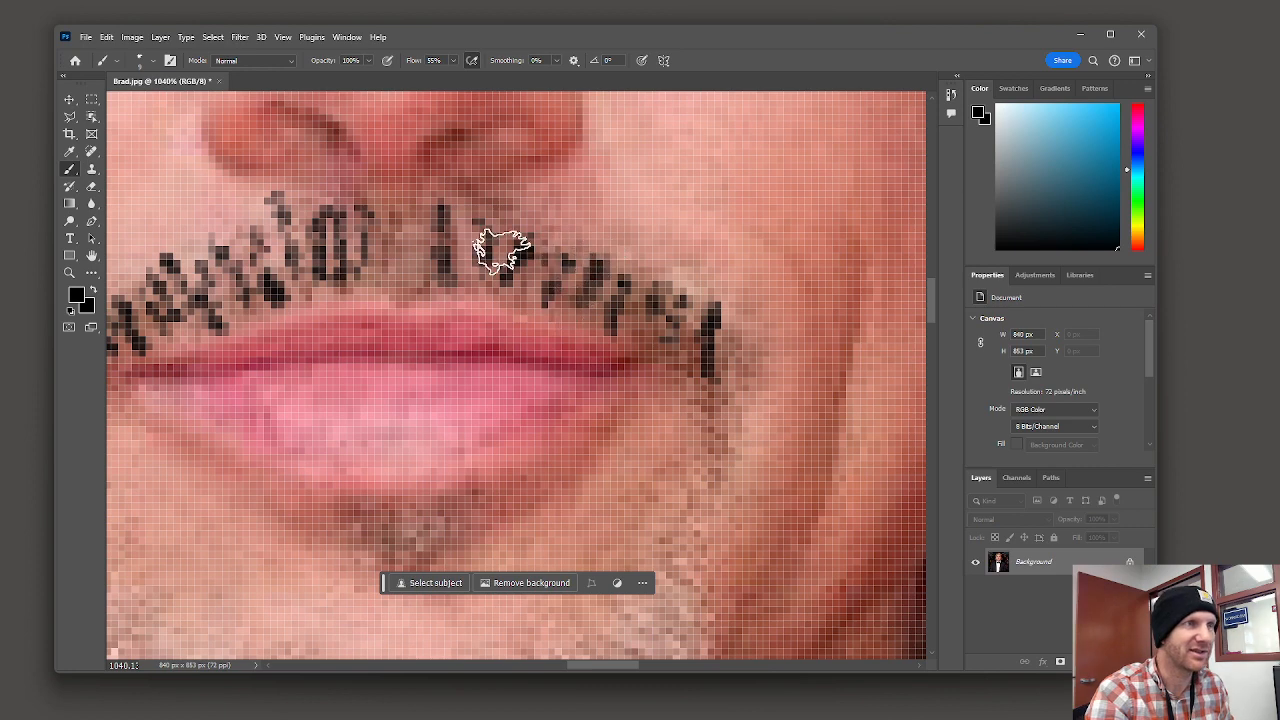
Paint strokes along the moustache's upper edge beneath the nose to link the separate hairs.
{"action": "mouse_move", "coordinate": [530, 275]}
{"action": "left_mouse_down"}
{"action": "mouse_move", "coordinate": [526, 237]}
{"action": "mouse_move", "coordinate": [486, 238]}
{"action": "left_mouse_up"}
{"action": "left_click_drag", "start_coordinate": [408, 184], "coordinate": [462, 216]}
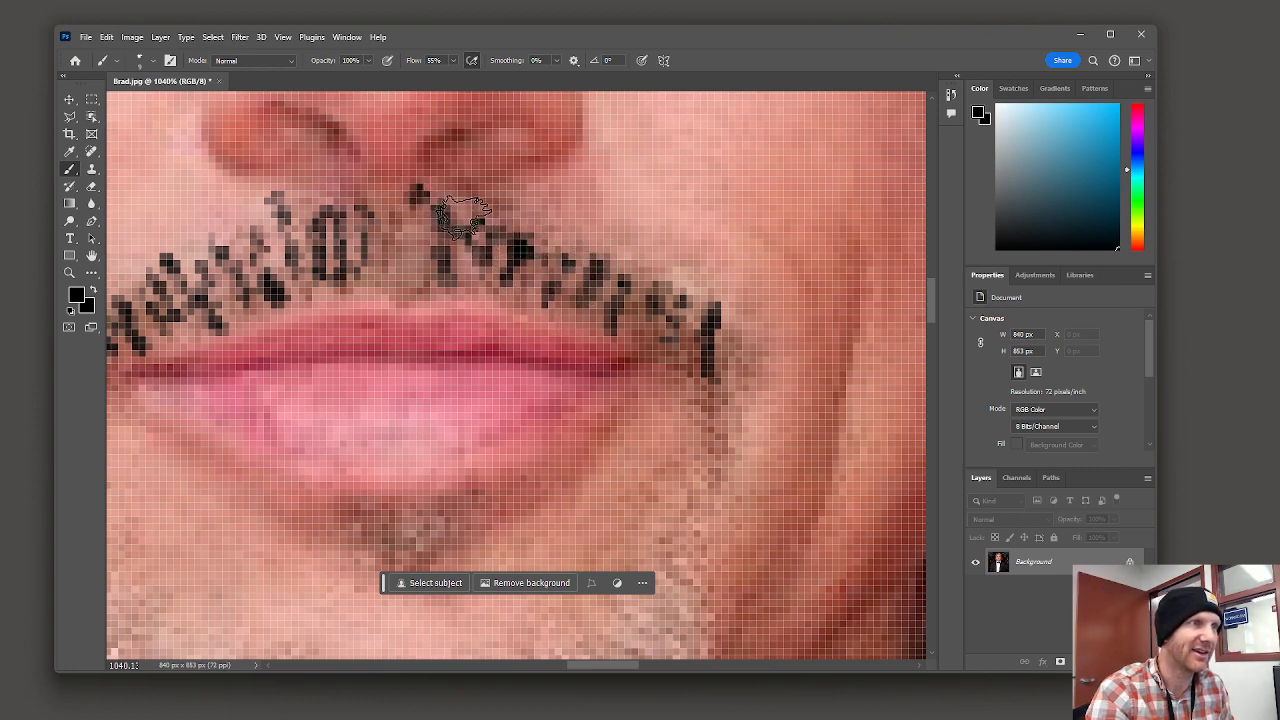
{"action": "mouse_move", "coordinate": [322, 258]}
{"action": "left_mouse_down"}
{"action": "mouse_move", "coordinate": [597, 272]}
{"action": "mouse_move", "coordinate": [593, 260]}
{"action": "left_mouse_up"}
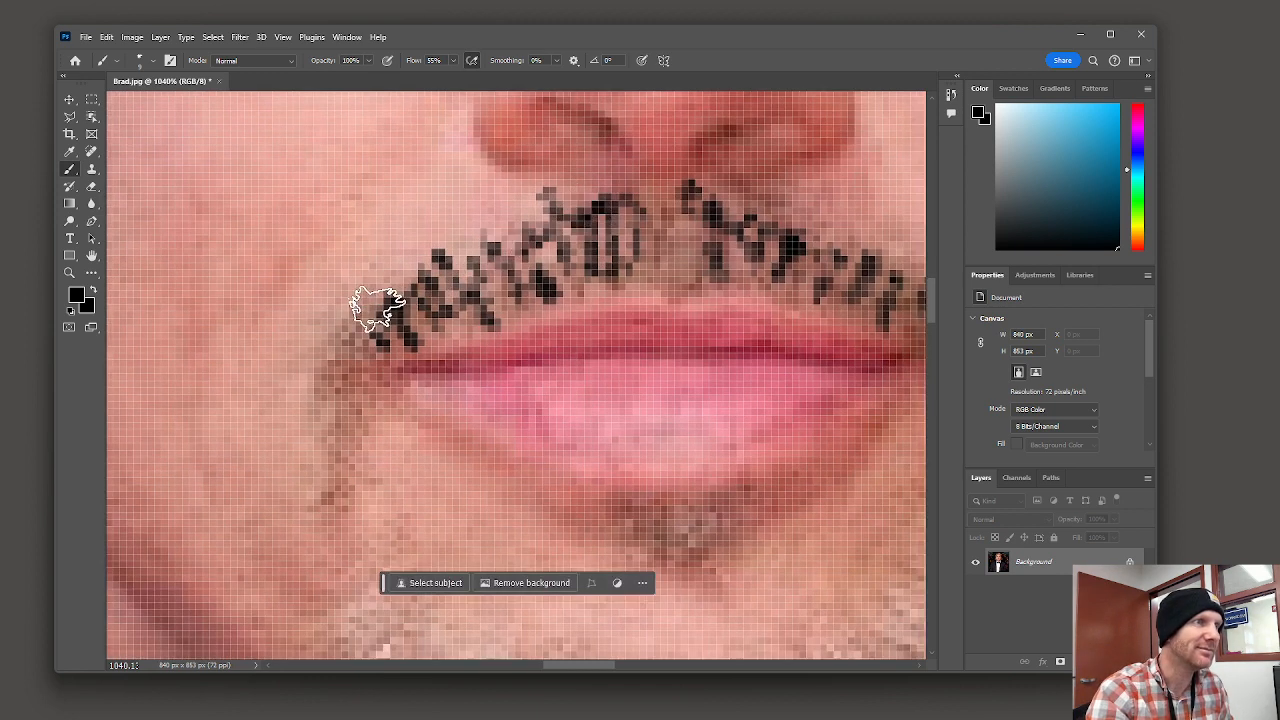
Paint thick upward-curling black tips onto both ends of the moustache and check it on the whole portrait.
{"action": "mouse_move", "coordinate": [323, 297]}
{"action": "left_mouse_down"}
{"action": "mouse_move", "coordinate": [297, 198]}
{"action": "mouse_move", "coordinate": [322, 185]}
{"action": "mouse_move", "coordinate": [349, 205]}
{"action": "mouse_move", "coordinate": [316, 190]}
{"action": "mouse_move", "coordinate": [284, 232]}
{"action": "mouse_move", "coordinate": [312, 312]}
{"action": "mouse_move", "coordinate": [385, 330]}
{"action": "left_mouse_up"}
{"action": "mouse_move", "coordinate": [692, 240]}
{"action": "left_mouse_down"}
{"action": "mouse_move", "coordinate": [650, 262]}
{"action": "mouse_move", "coordinate": [608, 343]}
{"action": "mouse_move", "coordinate": [686, 391]}
{"action": "mouse_move", "coordinate": [750, 278]}
{"action": "mouse_move", "coordinate": [666, 286]}
{"action": "mouse_move", "coordinate": [766, 306]}
{"action": "mouse_move", "coordinate": [686, 400]}
{"action": "mouse_move", "coordinate": [563, 345]}
{"action": "left_mouse_up"}
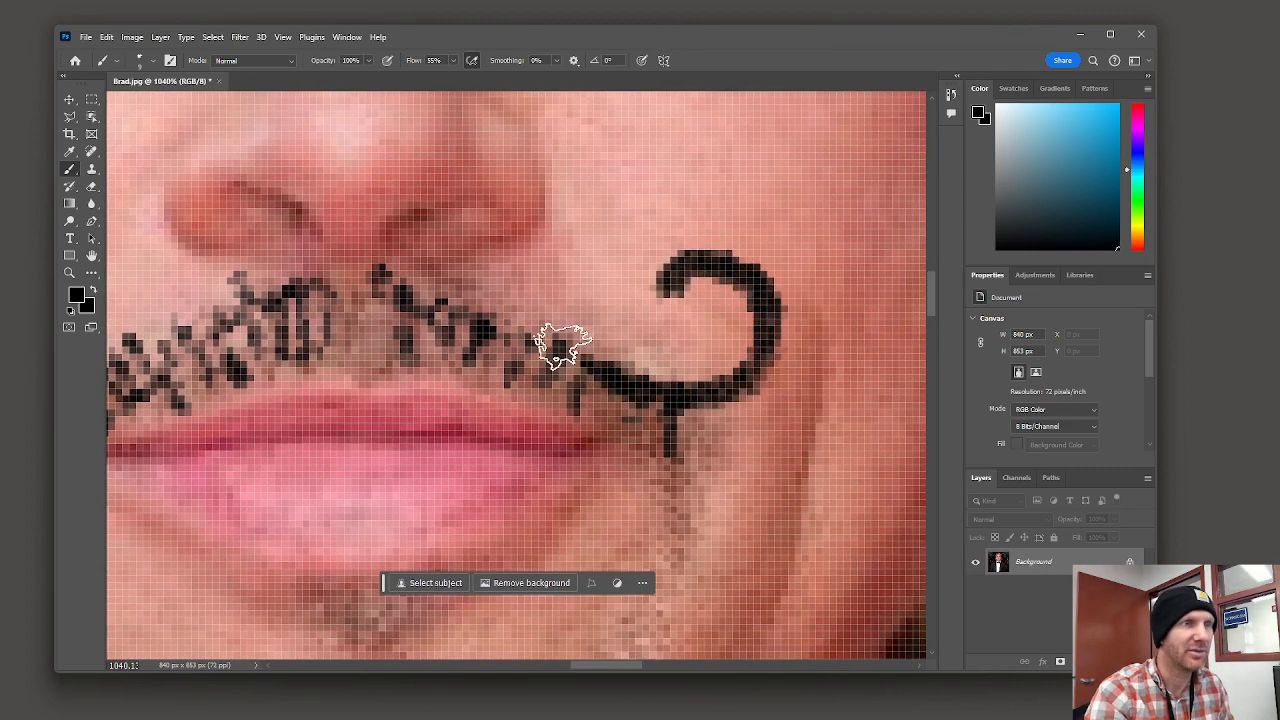
{"action": "left_click_drag", "start_coordinate": [406, 308], "coordinate": [686, 398]}
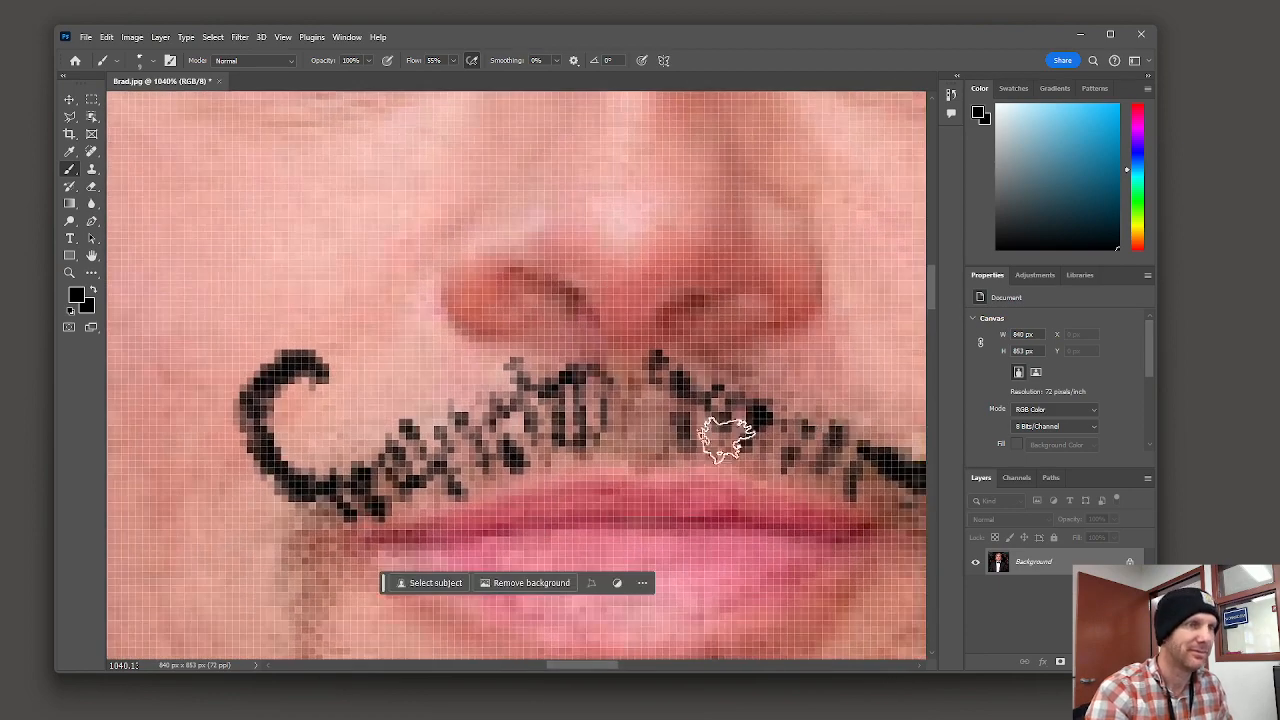
{"action": "key", "text": "ctrl+0"}
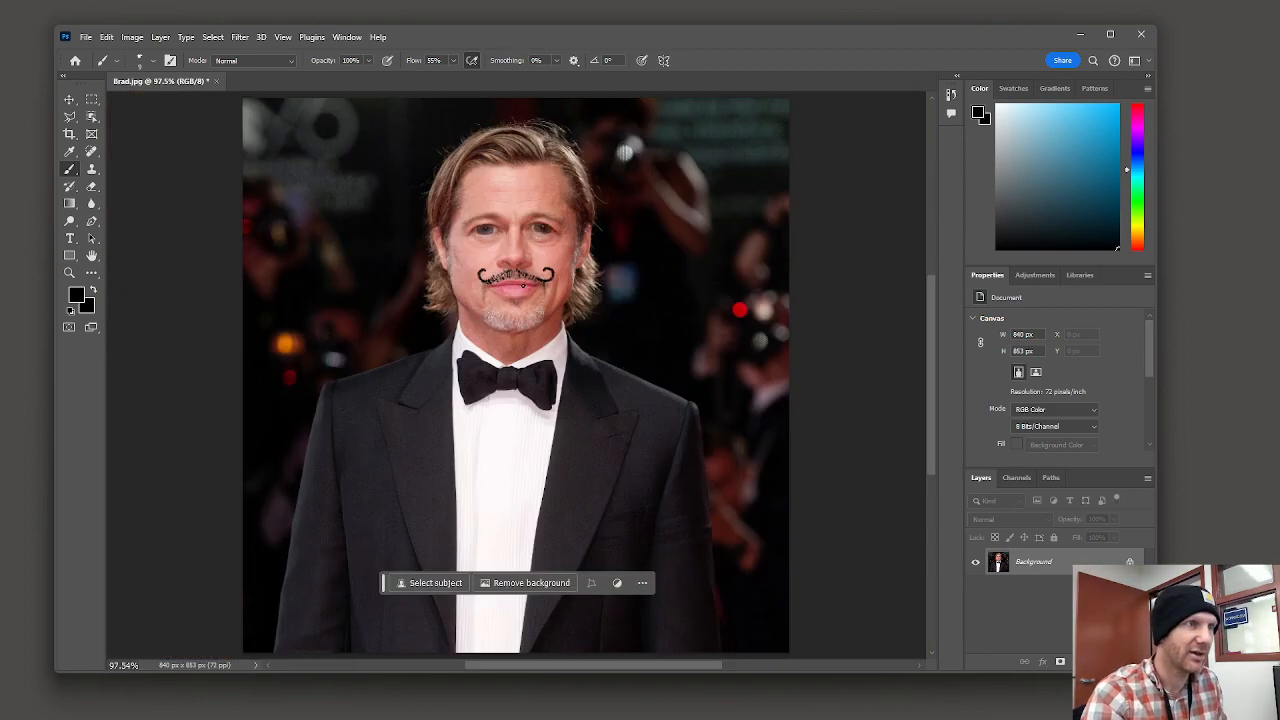
{"action": "scroll", "coordinate": [518, 254], "scroll_direction": "up", "scroll_amount": 4}
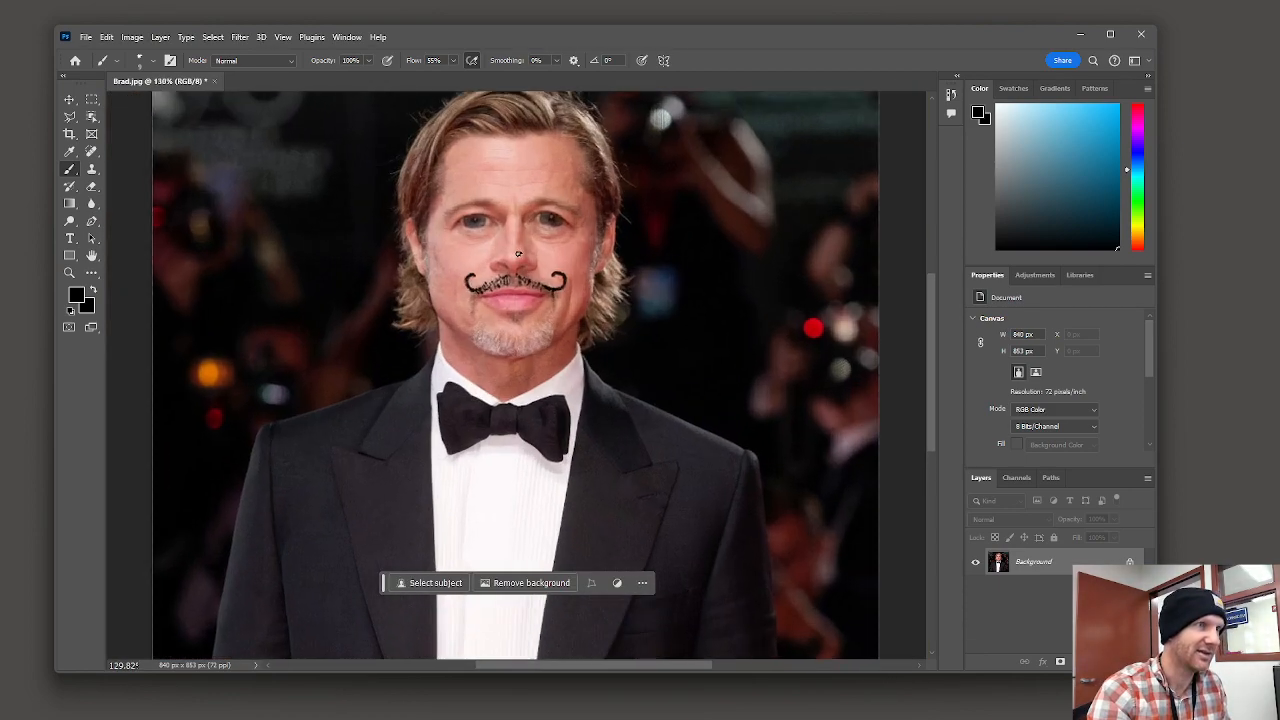
{"action": "scroll", "coordinate": [572, 362], "scroll_direction": "up", "scroll_amount": 1}
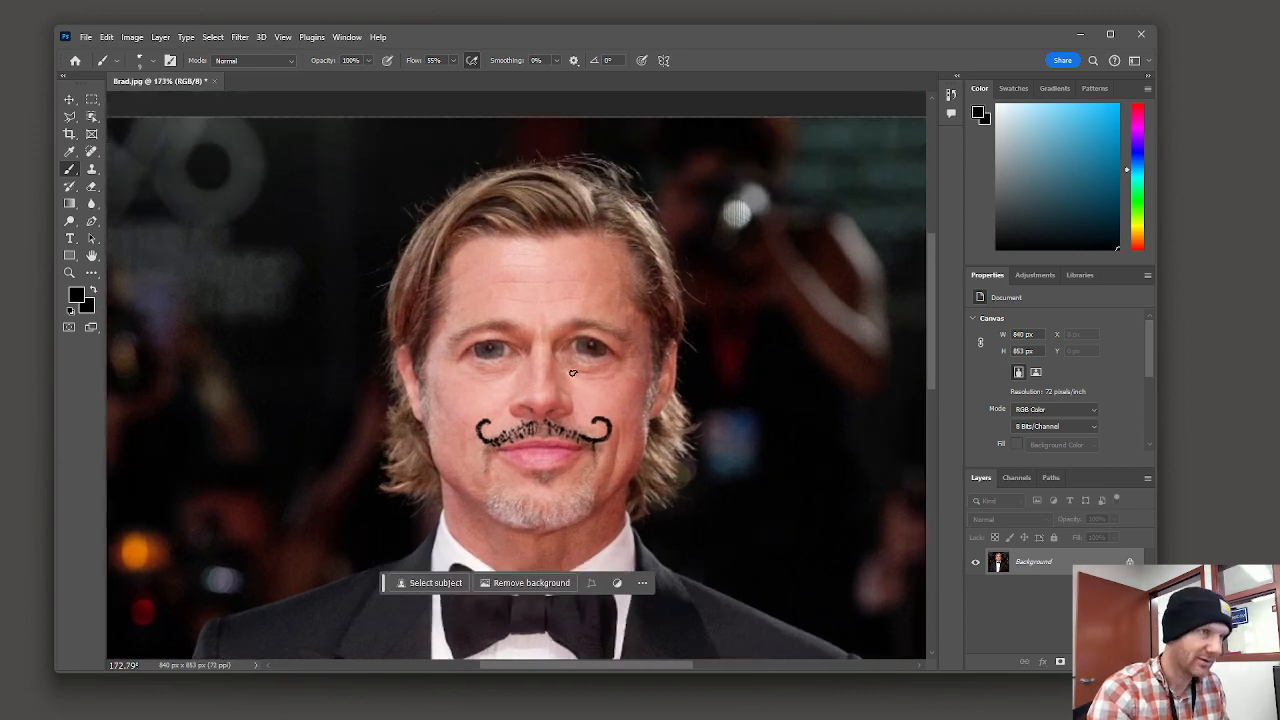
{"action": "left_click_drag", "start_coordinate": [629, 371], "coordinate": [677, 340]}
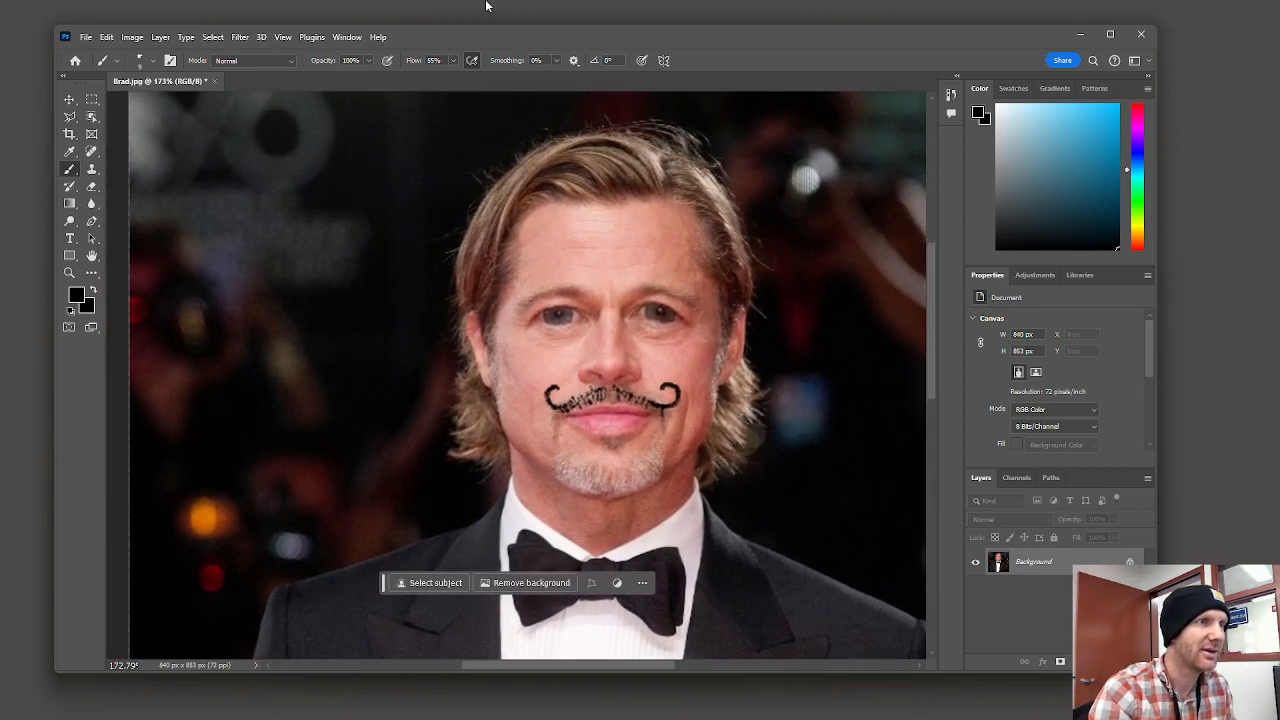
{"action": "left_click", "coordinate": [87, 37]}
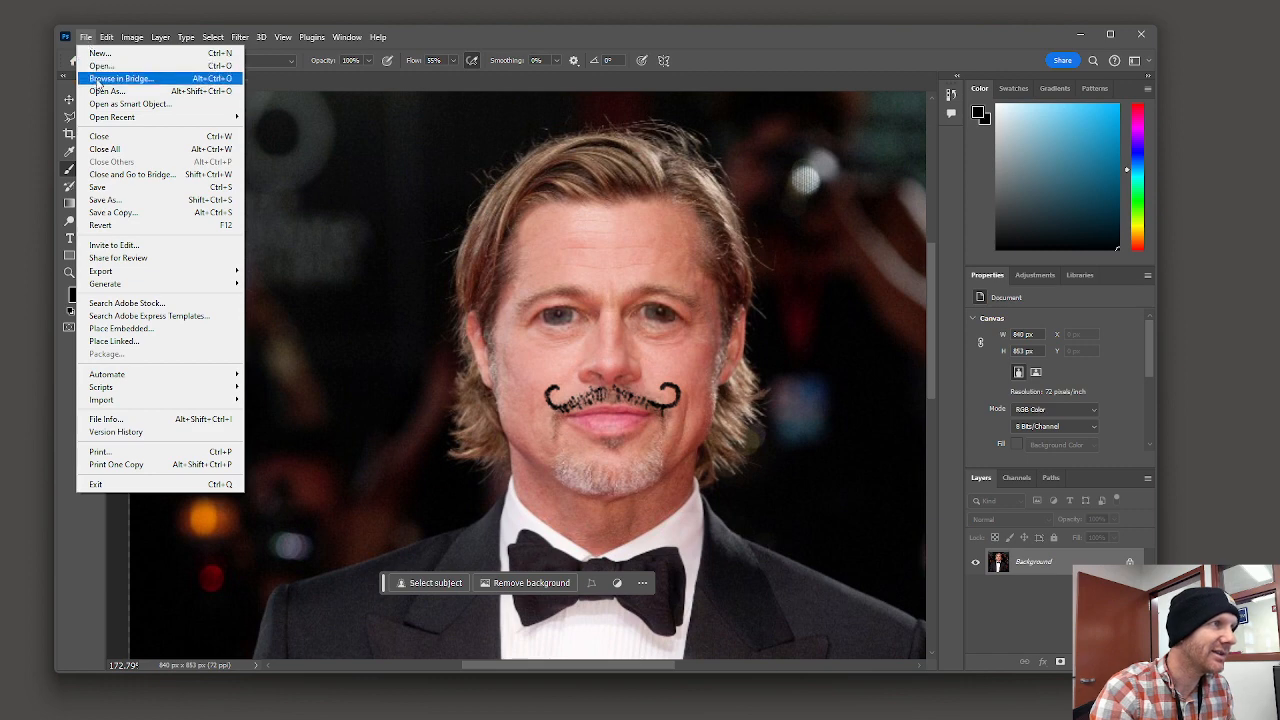
{"action": "left_click", "coordinate": [132, 213]}
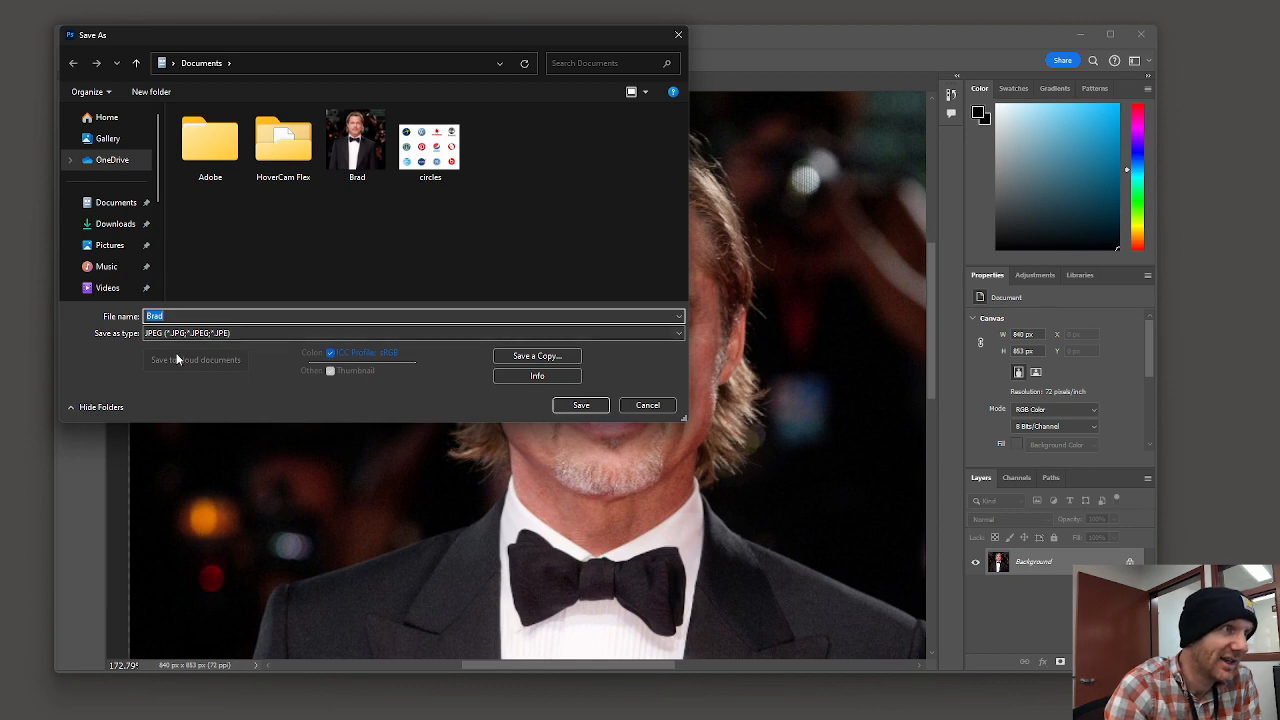
{"action": "left_click", "coordinate": [647, 406]}
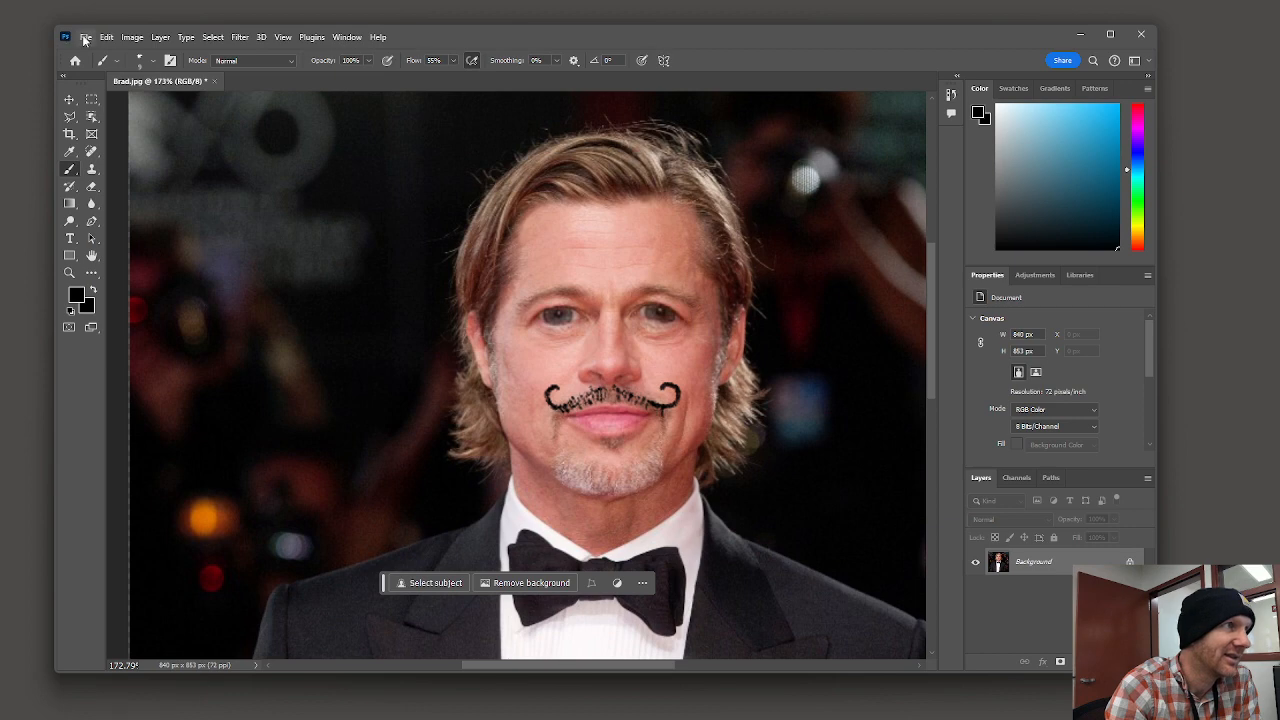
Save the edited portrait over its original JPEG file at Maximum quality 12.
{"action": "left_click", "coordinate": [85, 38]}
{"action": "left_click", "coordinate": [116, 188]}
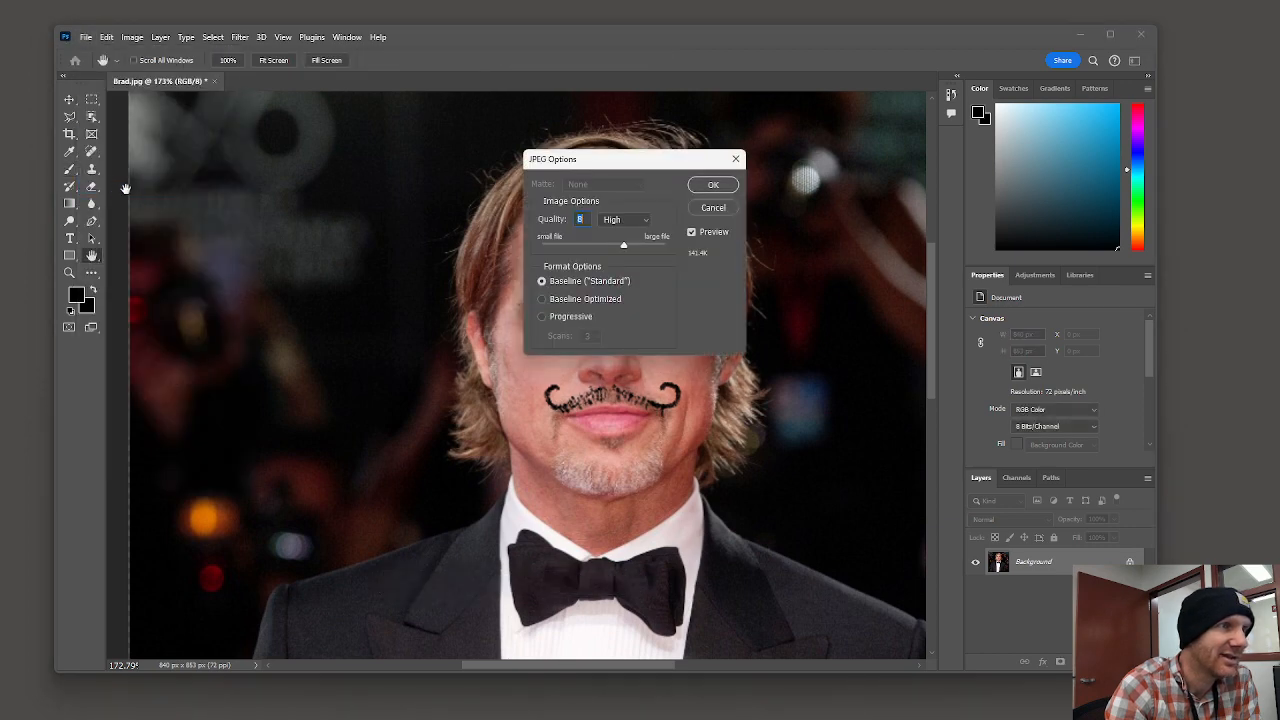
{"action": "left_click_drag", "start_coordinate": [624, 244], "coordinate": [731, 228]}
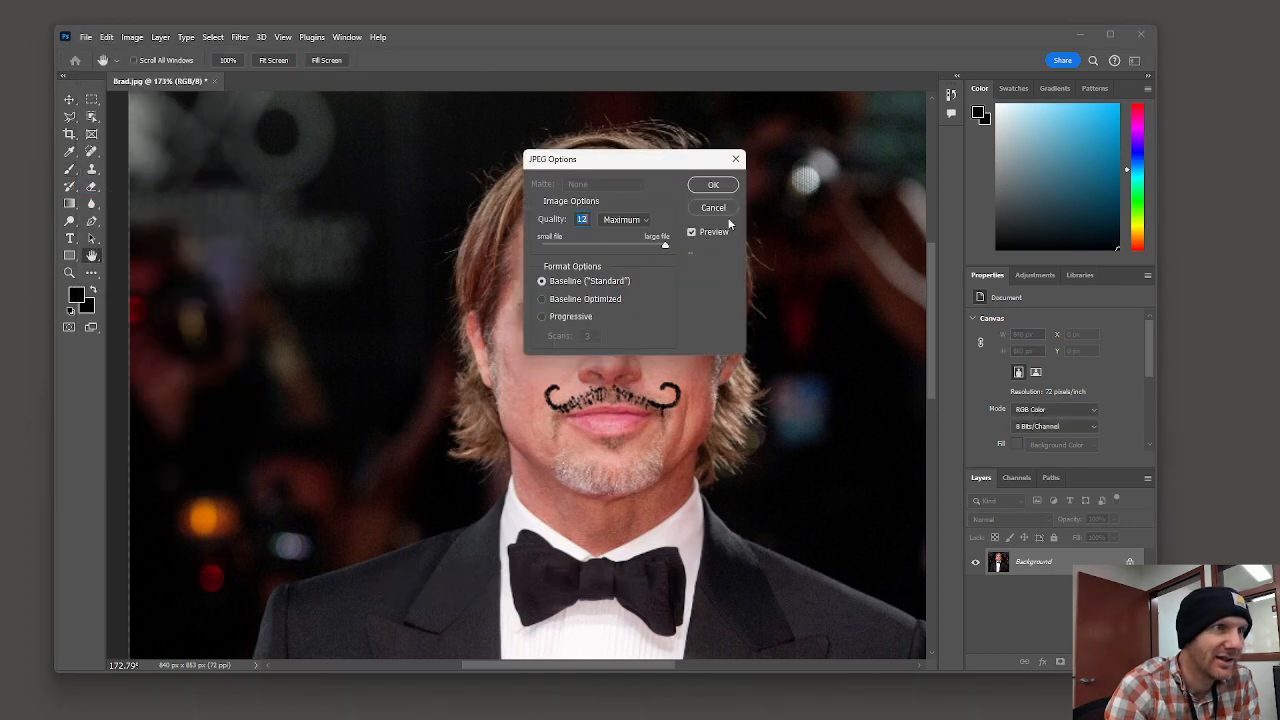
{"action": "left_click", "coordinate": [713, 186]}
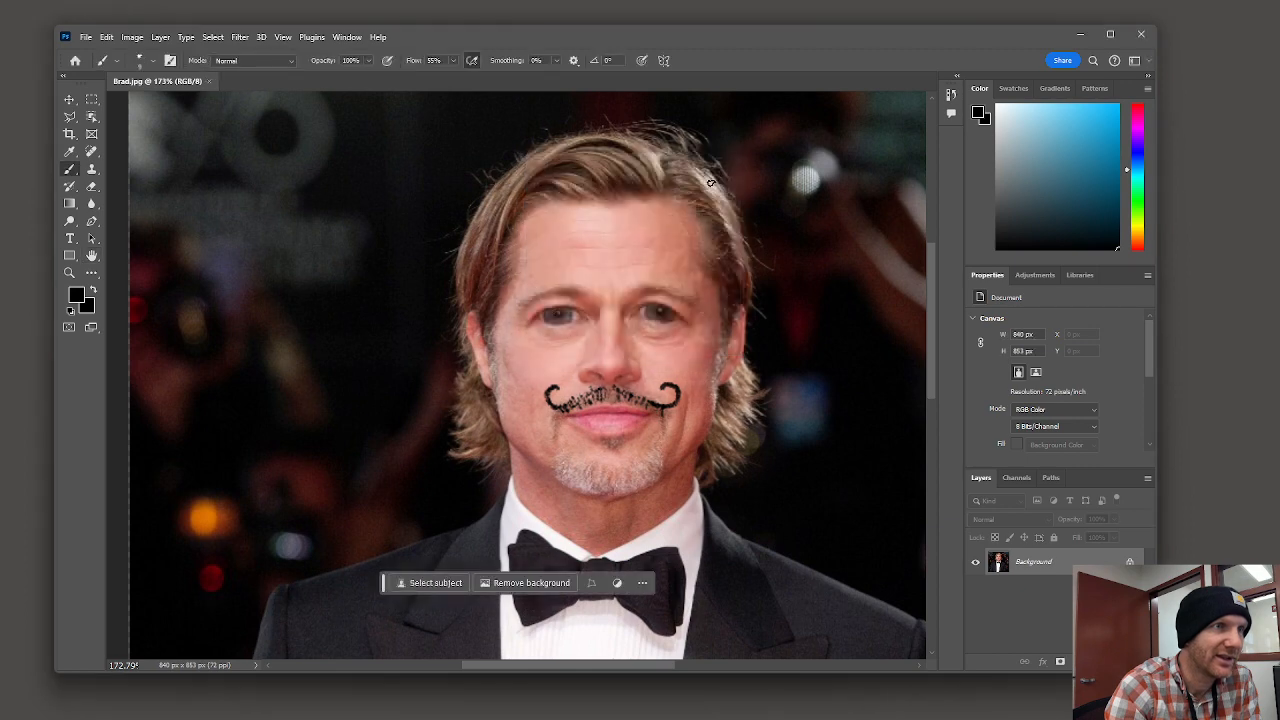
Close the saved portrait, reopen Brad.jpg from the recent files, and inspect the painted moustache.
{"action": "left_click", "coordinate": [209, 81]}
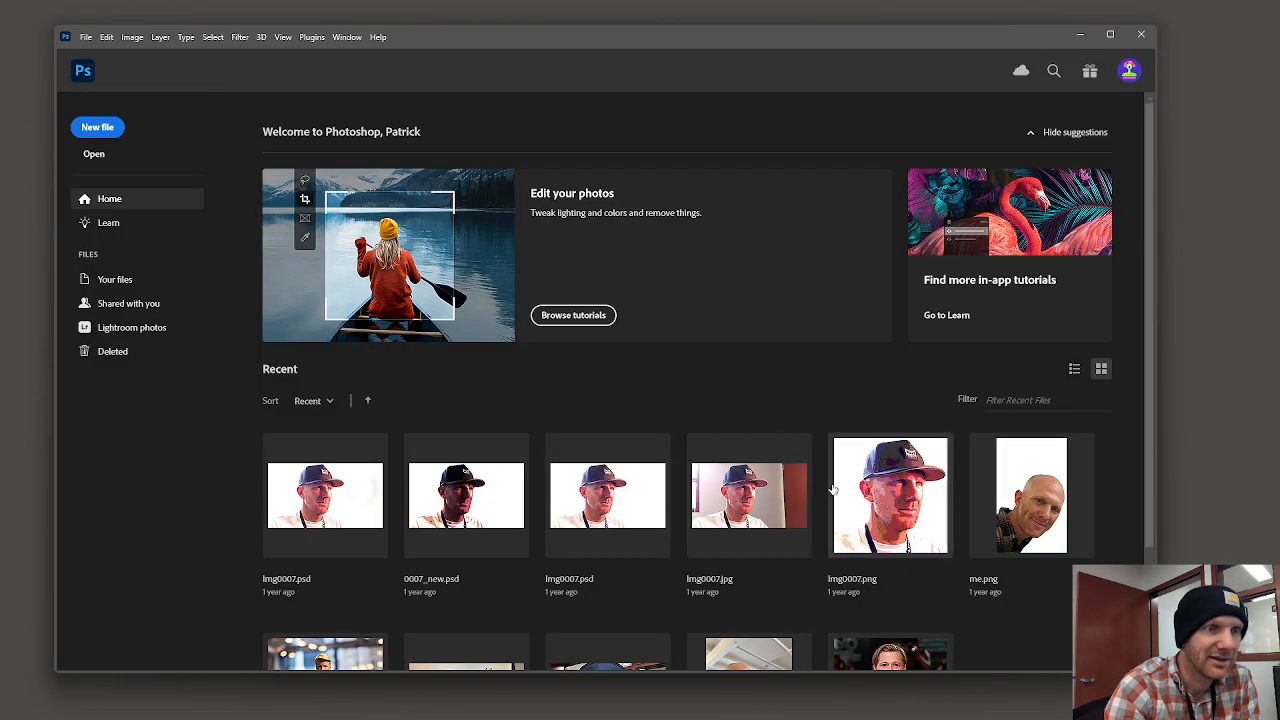
{"action": "scroll", "coordinate": [830, 476], "scroll_direction": "down", "scroll_amount": 2}
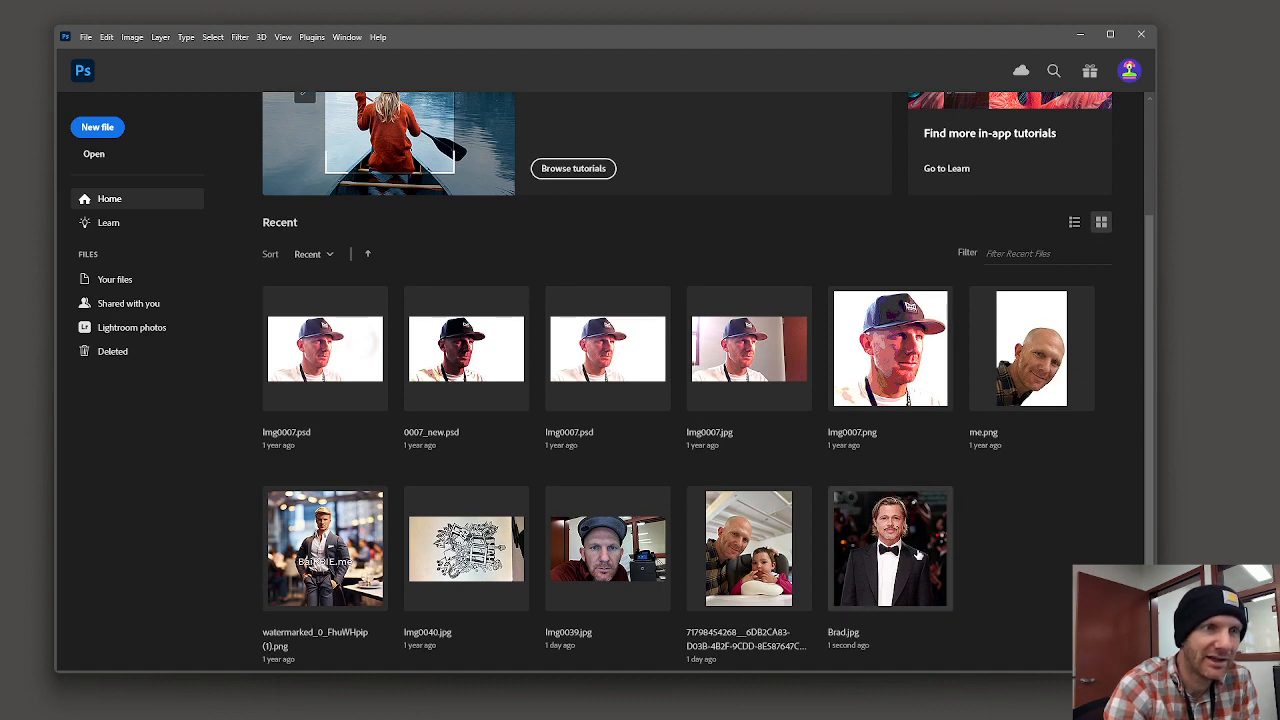
{"action": "left_click", "coordinate": [901, 525]}
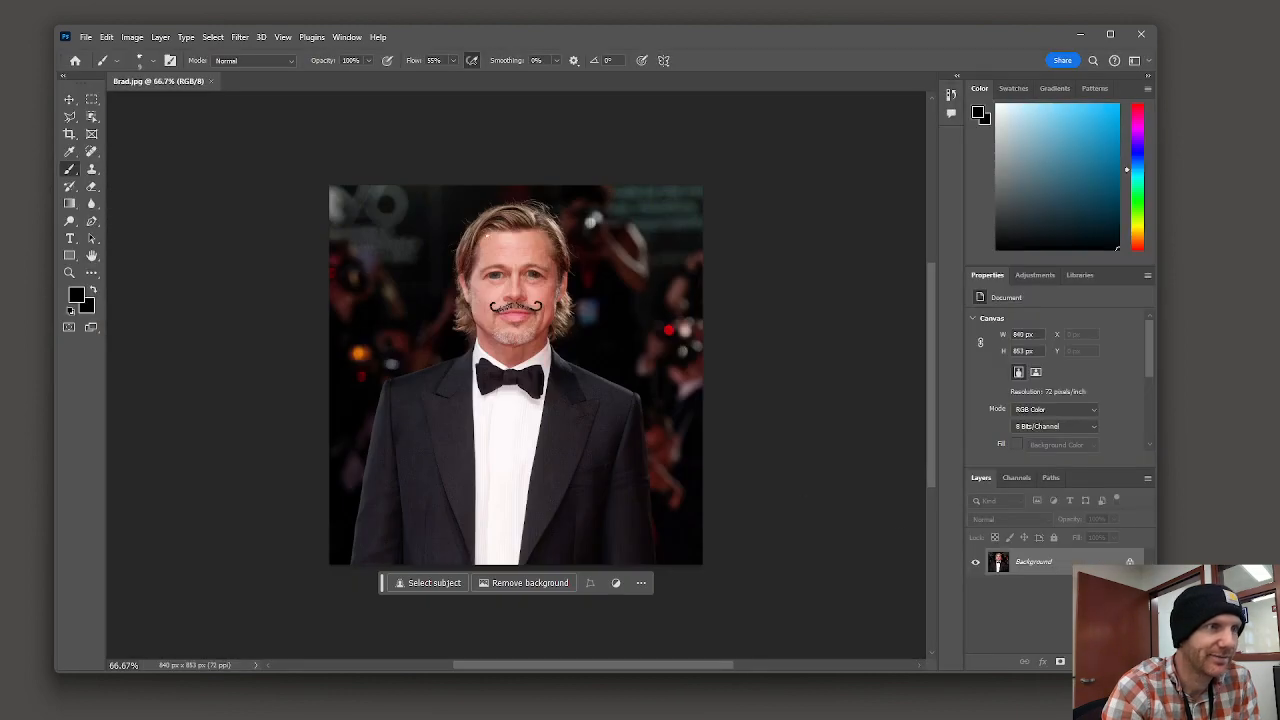
{"action": "scroll", "coordinate": [458, 285], "scroll_direction": "up", "scroll_amount": 6}
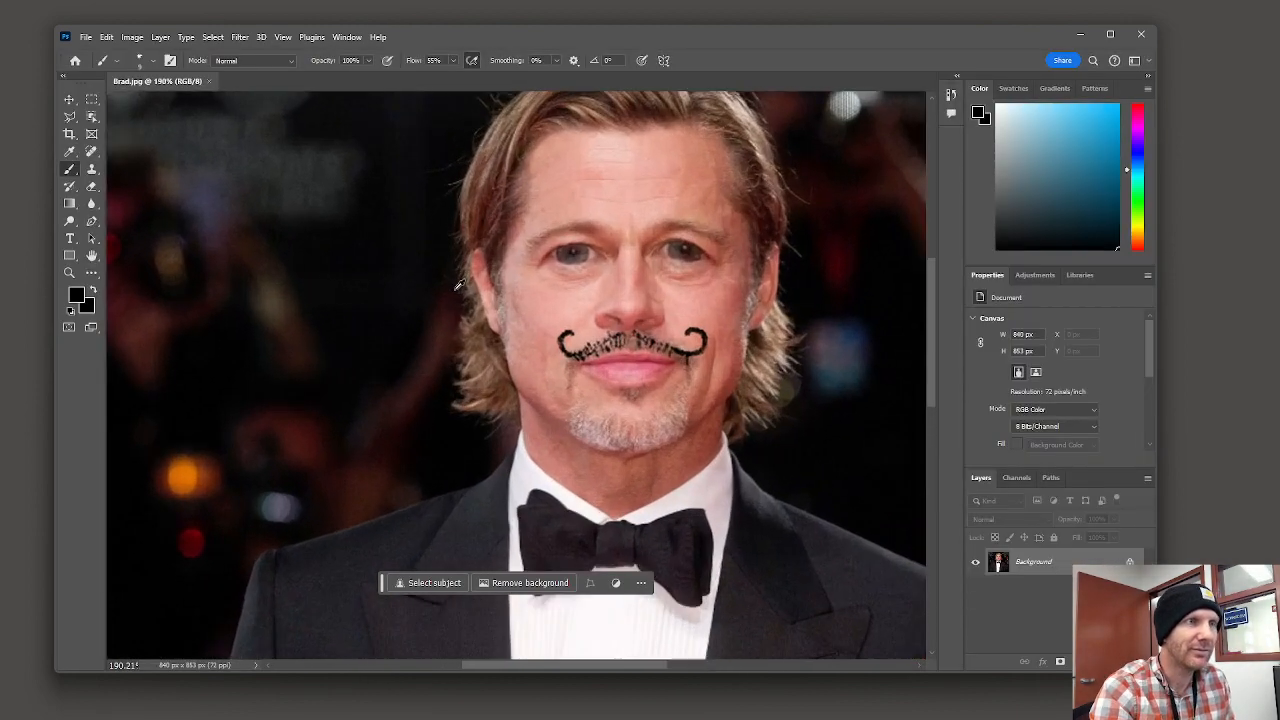
{"action": "scroll", "coordinate": [458, 285], "scroll_direction": "down", "scroll_amount": 2}
{"action": "left_click_drag", "start_coordinate": [740, 343], "coordinate": [601, 341]}
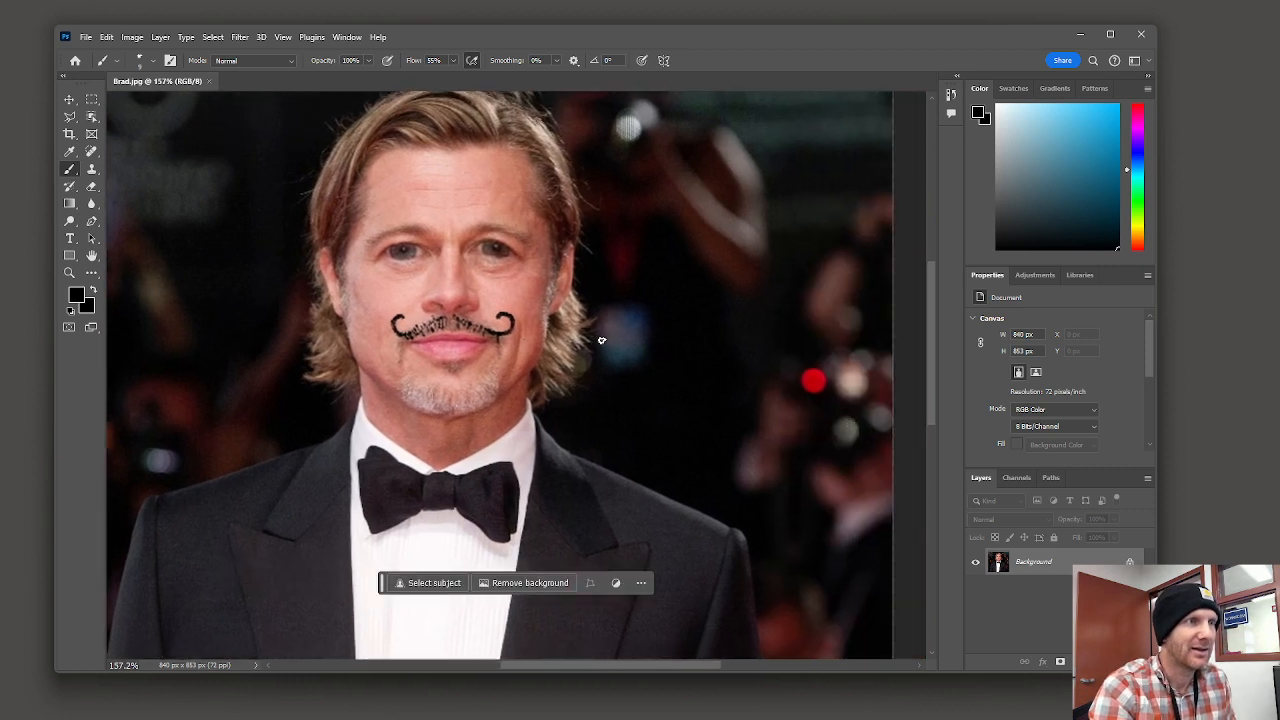